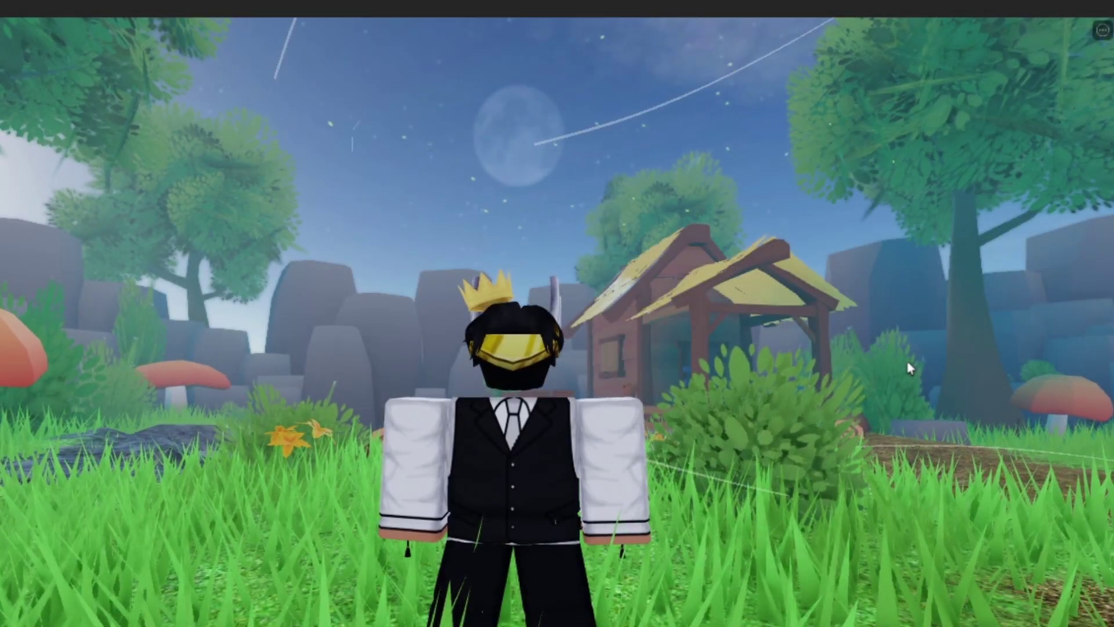
Step: Examine the stylized forest map from several angles, focusing on the grass, the dirt paths, the pond and the wooden hut
right_click_drag(593, 191, 627, 205)
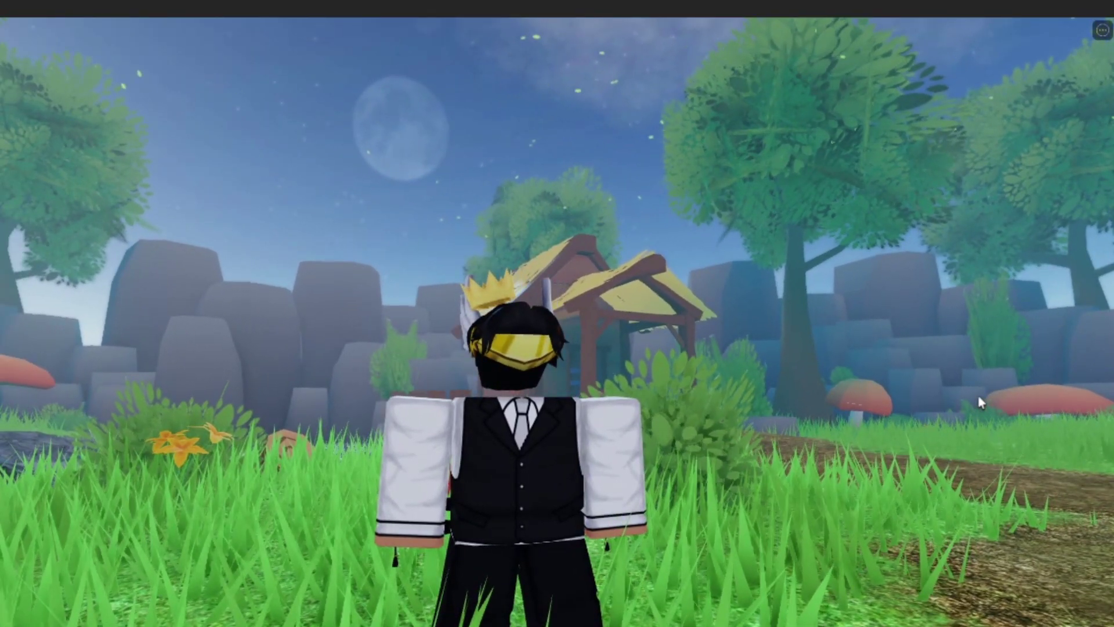
right_click_drag(908, 393, 909, 393)
key("w")
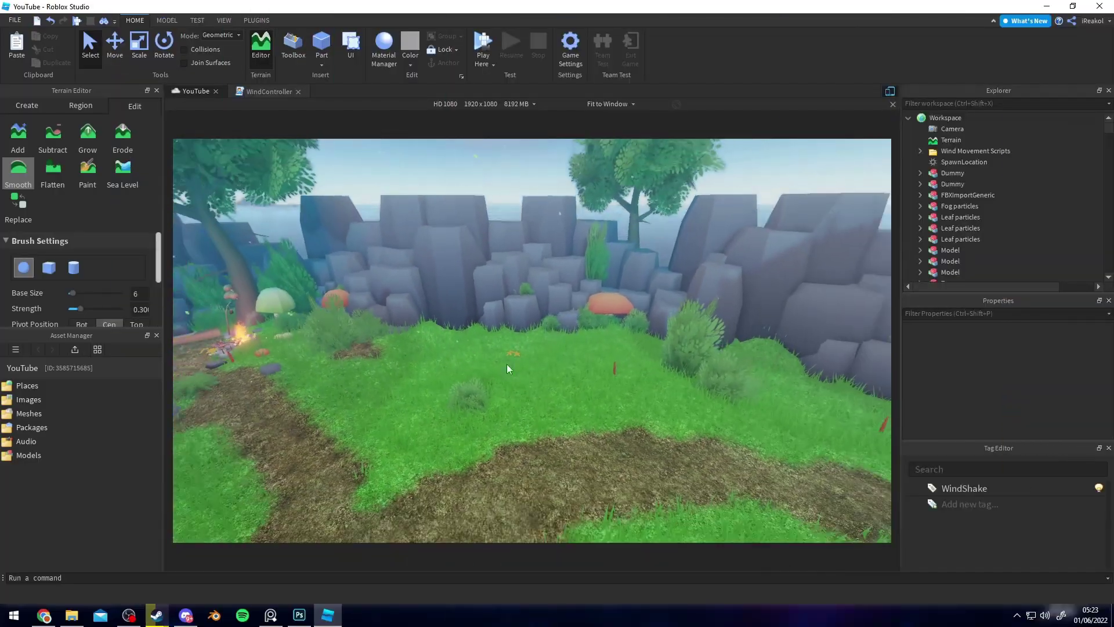
mouse_move(507, 363)
middle_mouse_down()
mouse_move(540, 356)
mouse_move(518, 324)
mouse_move(440, 304)
middle_mouse_up()
right_click_drag(556, 284, 532, 256)
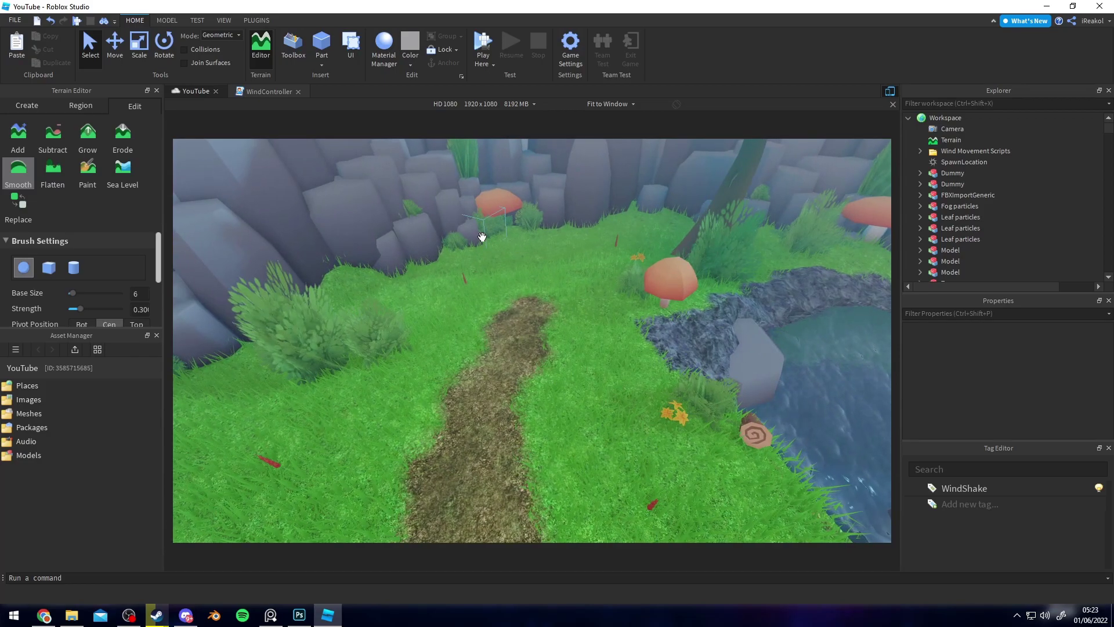
right_click_drag(638, 255, 408, 292)
right_click_drag(510, 281, 511, 281)
right_click_drag(527, 327, 609, 333)
scroll(566, 323, "up", 5)
scroll(606, 328, "down", 5)
scroll(609, 333, "up", 4)
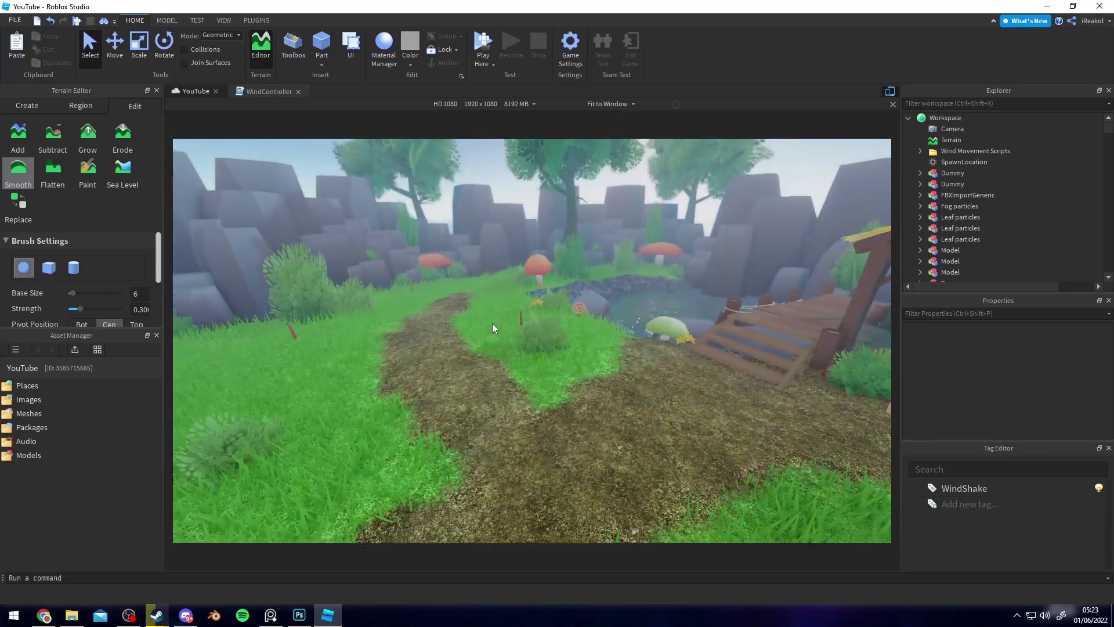
right_click_drag(479, 301, 575, 301)
scroll(478, 299, "down", 3)
key("w")
key("s")
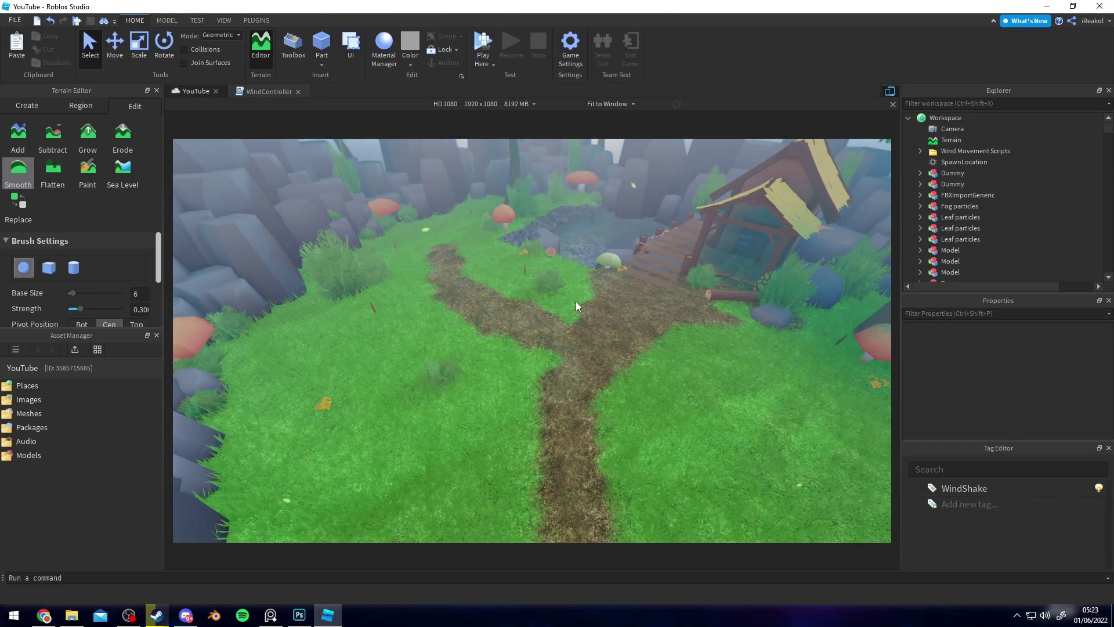
scroll(567, 299, "up", 3)
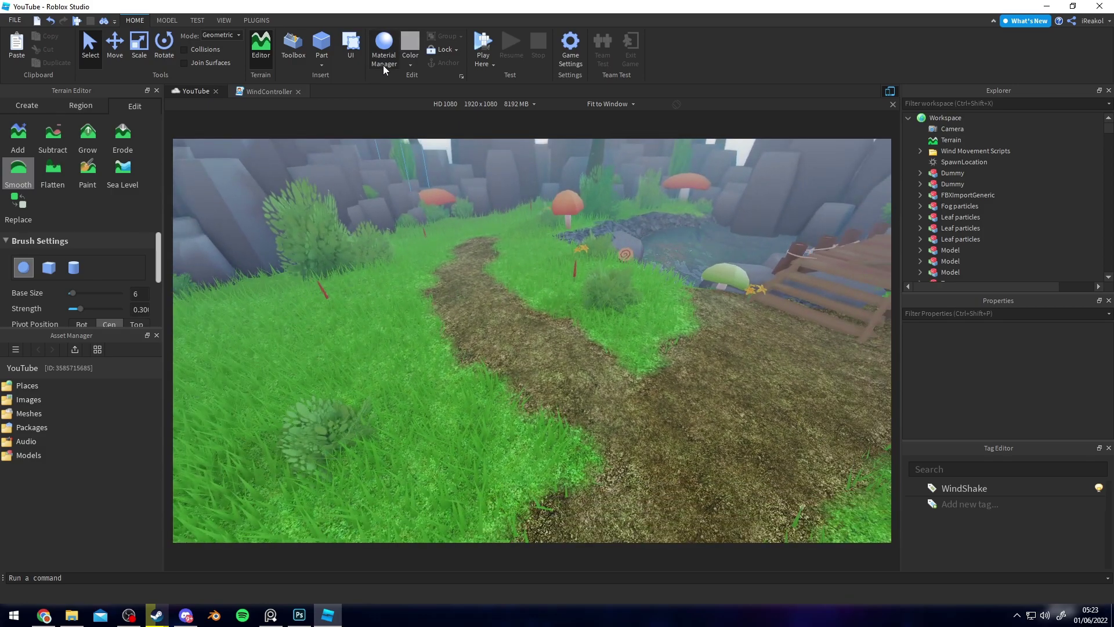
Step: Open the Material Manager and view the Grass material in the Ground category
left_click(384, 58)
scroll(423, 447, "down", 2)
scroll(406, 438, "up", 2)
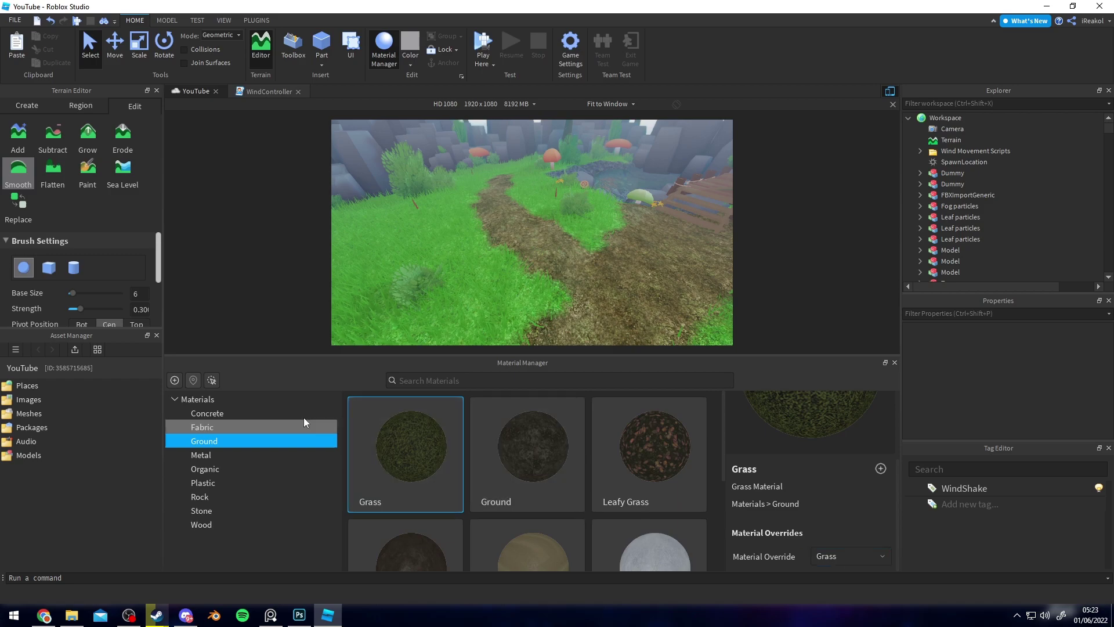
left_click(177, 379)
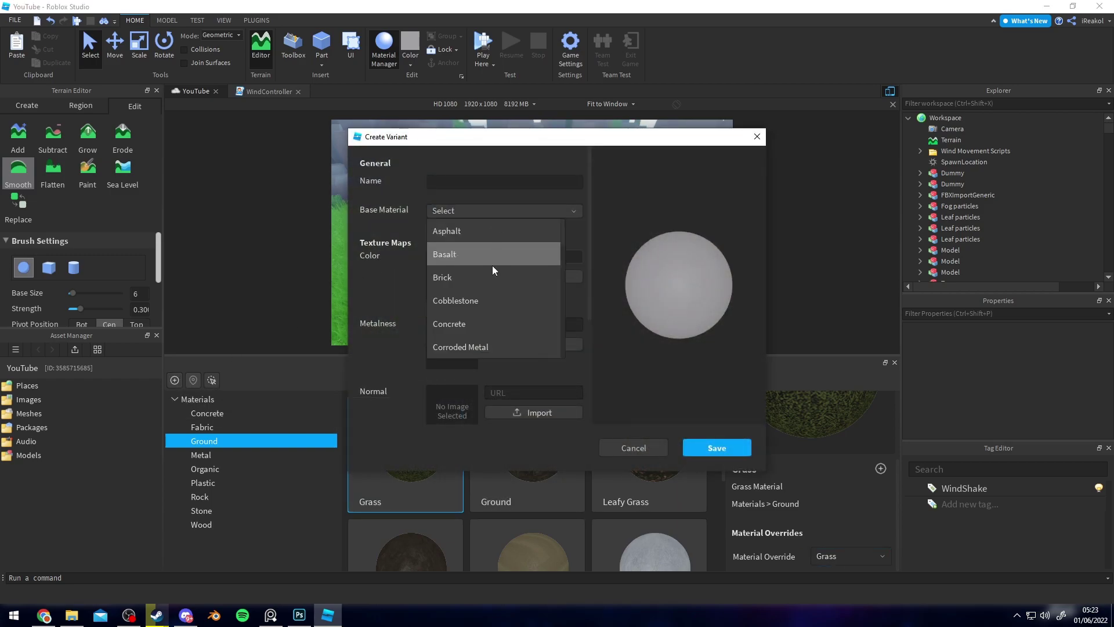
scroll(485, 274, "down", 5)
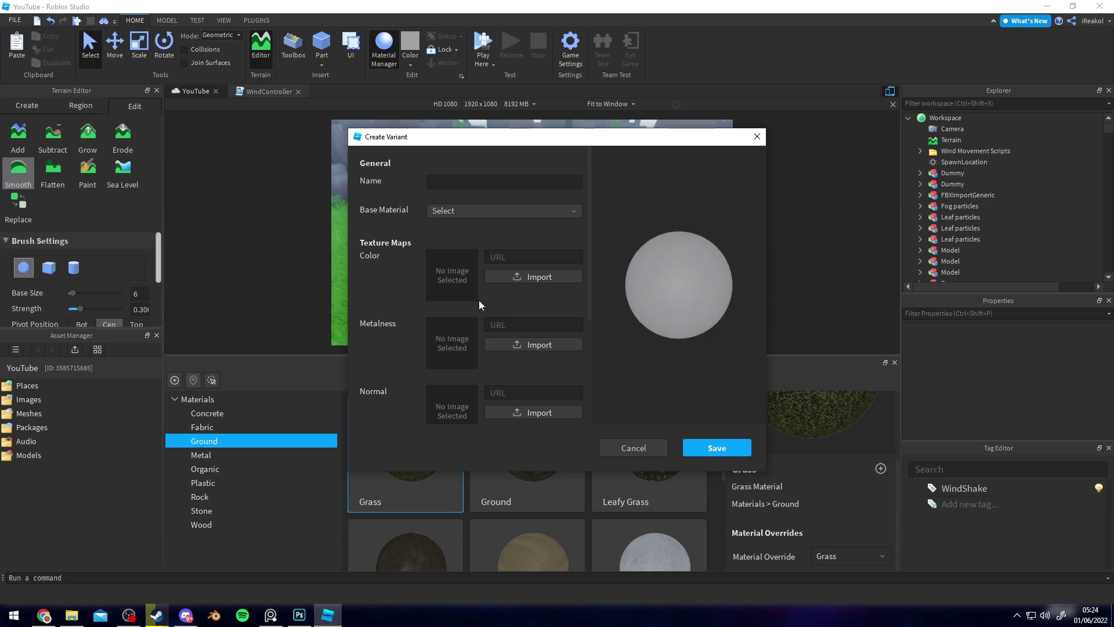
left_click(649, 452)
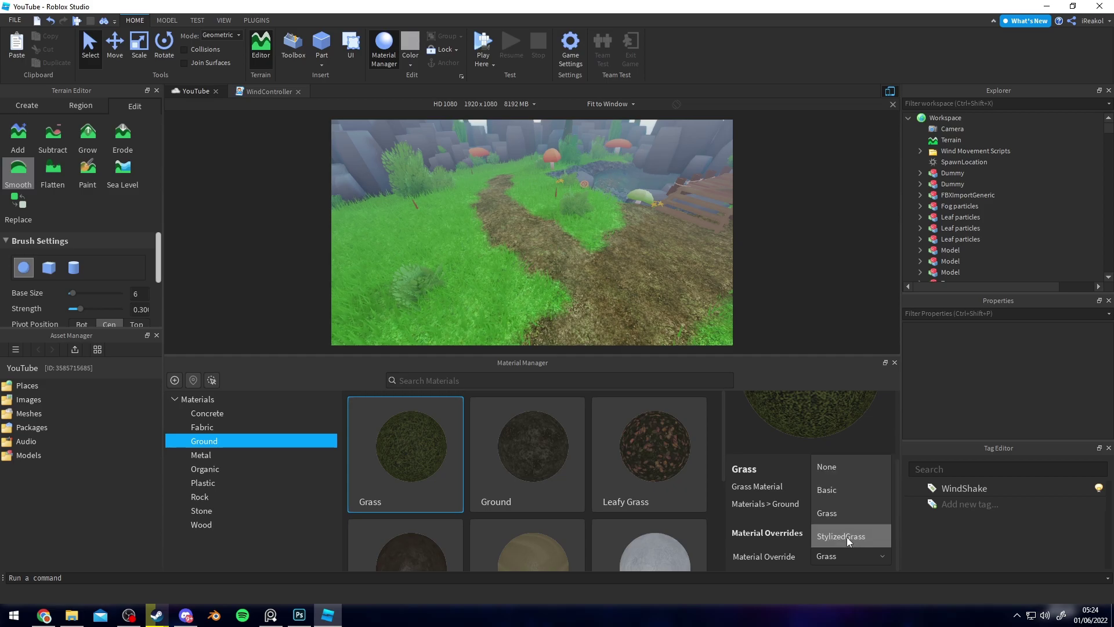
Step: Set the Grass material override to StylizedGrass and examine it on the terrain
left_click(842, 535)
right_click_drag(622, 270, 622, 271)
scroll(622, 271, "down", 3)
Step: Set the Grass material override to Basic and inspect the grass along the dirt path
left_click(850, 555)
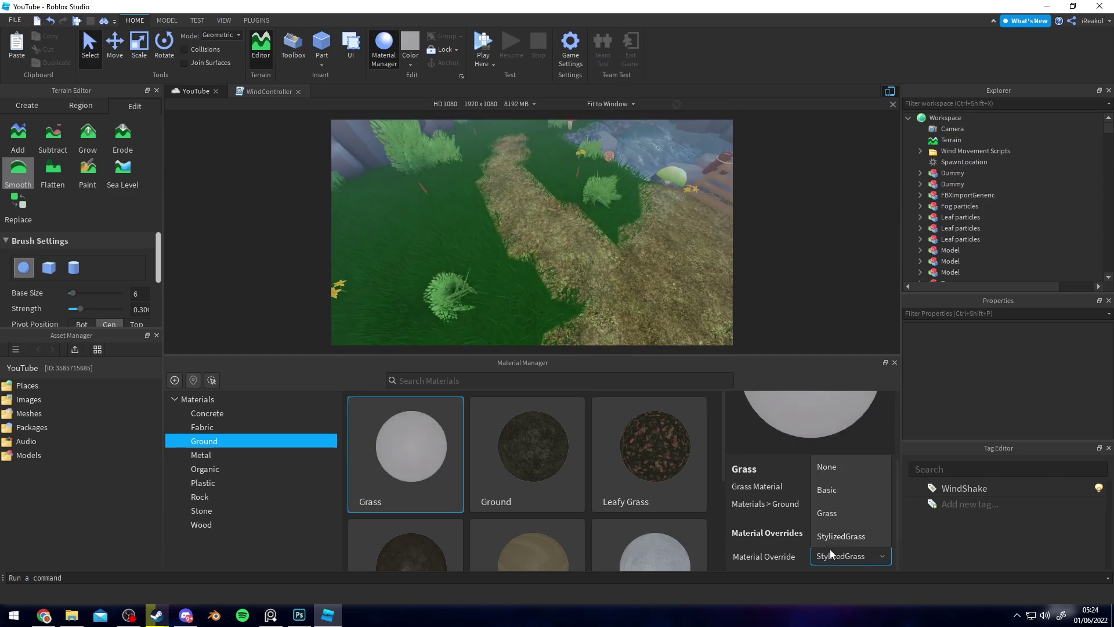
left_click(828, 493)
scroll(594, 247, "up", 3)
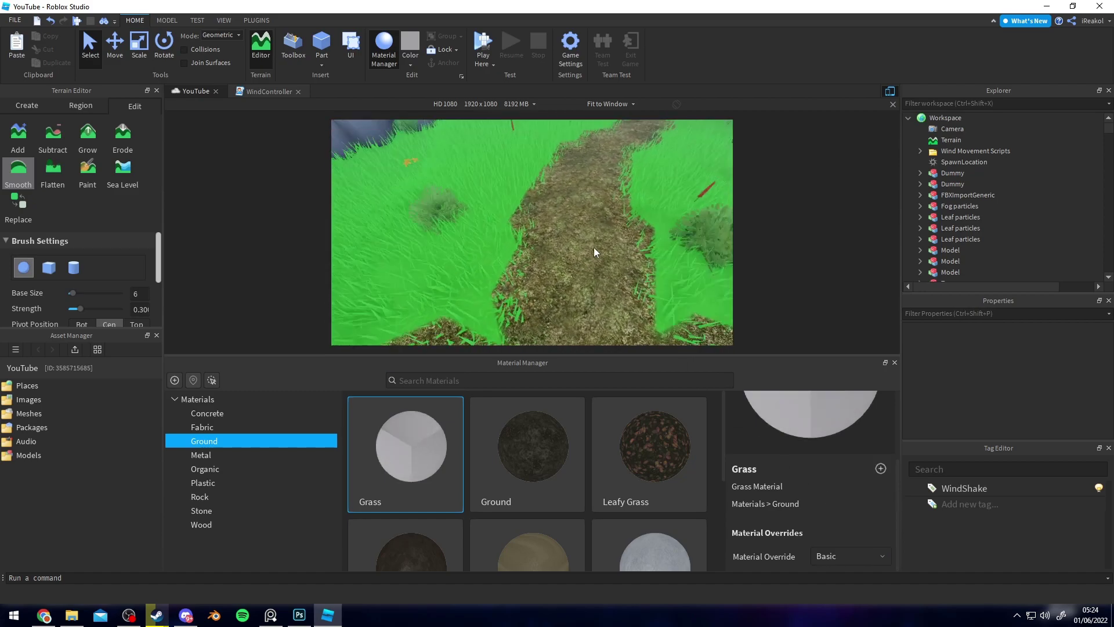
scroll(594, 248, "down", 5)
right_click_drag(508, 239, 508, 239)
right_click_drag(570, 217, 580, 273)
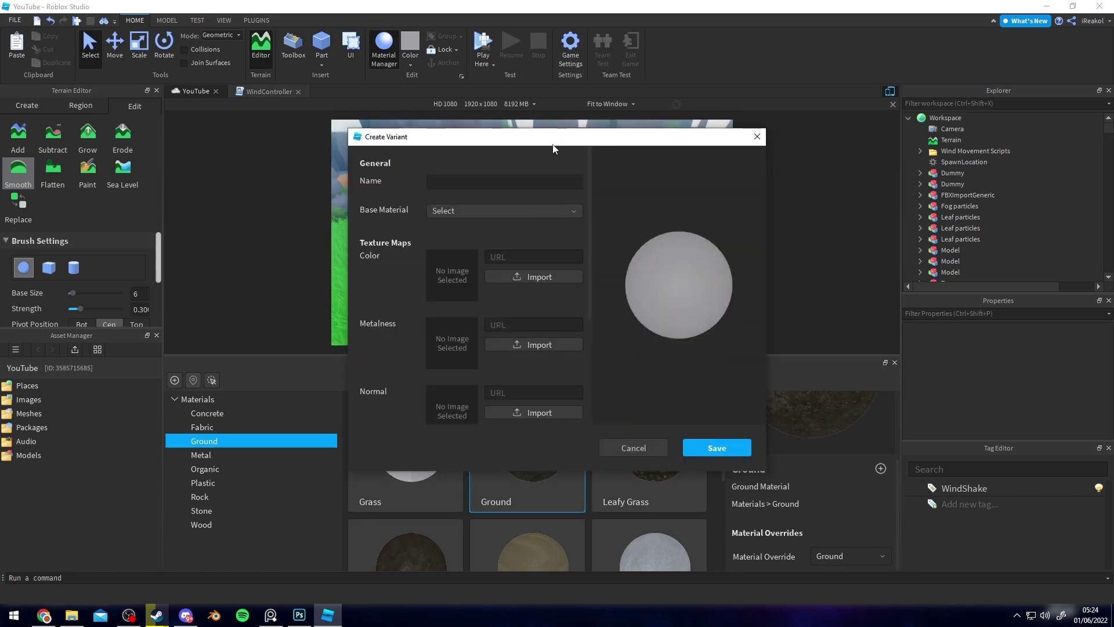
Step: Move the Create Variant dialog aside and enlarge the Material Manager area
left_click_drag(554, 149, 708, 162)
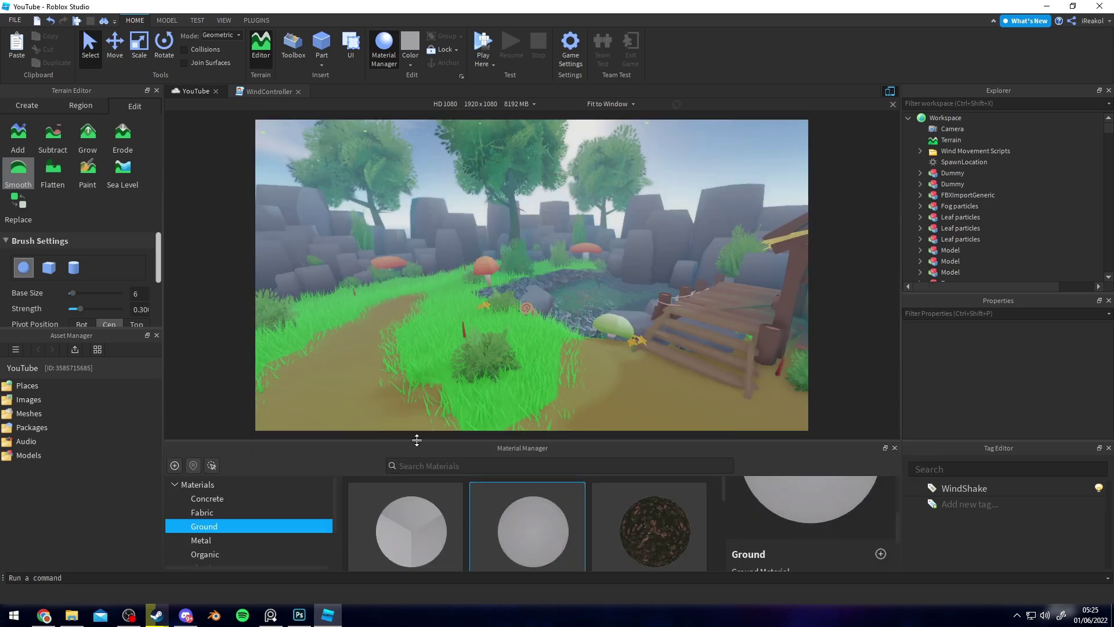
left_click_drag(416, 440, 409, 374)
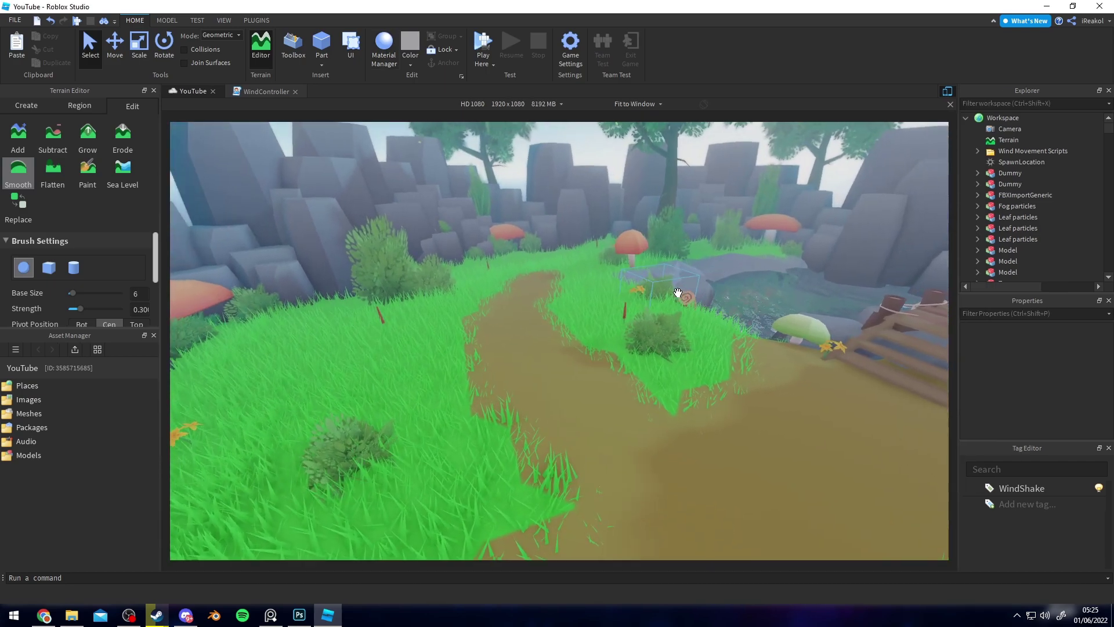
Step: Inspect the plain grass and dirt materials on the terrain along the path, around the bushes and near the pond
right_click_drag(677, 294, 592, 278)
key("s")
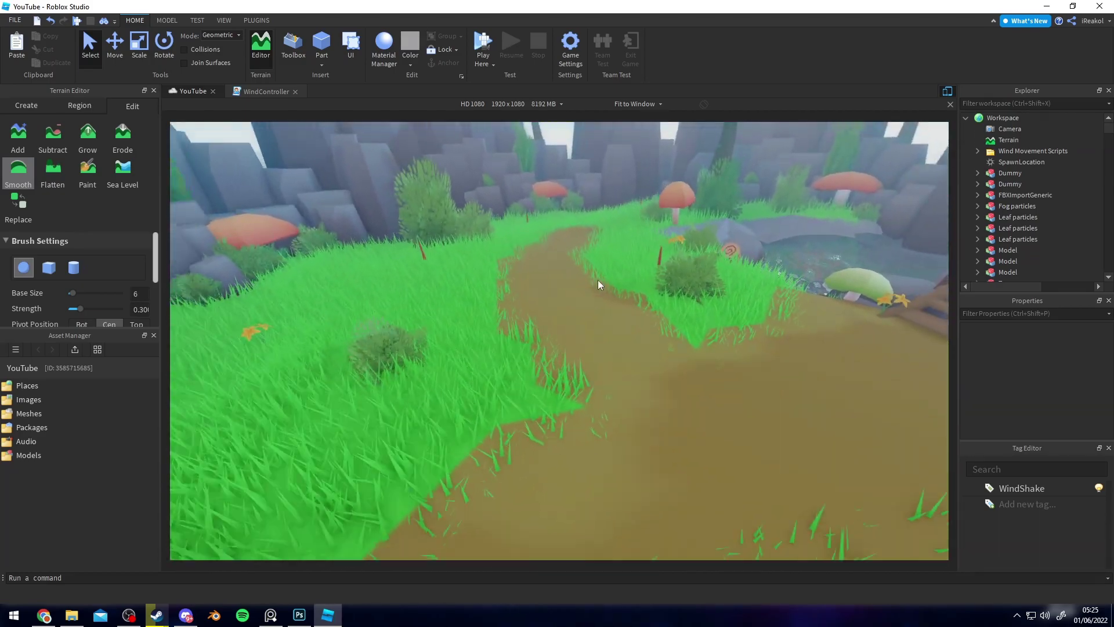
right_click_drag(665, 302, 633, 303)
key("w")
key("w")
scroll(625, 305, "down", 3)
key("d")
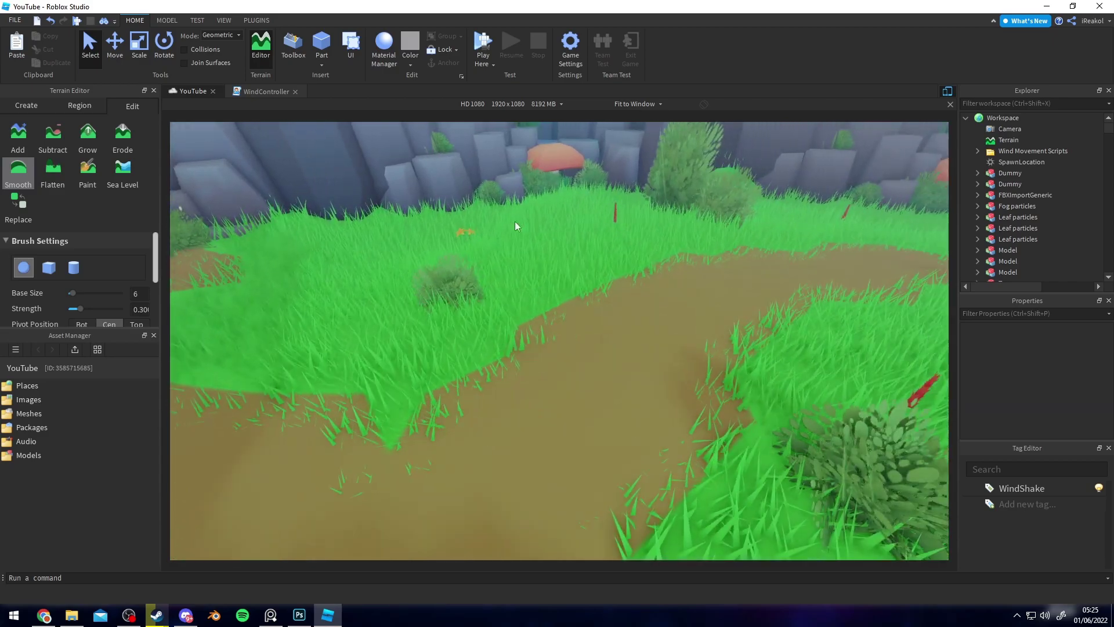
key("a")
right_click_drag(555, 261, 556, 260)
right_click_drag(634, 284, 636, 283)
key("w")
key("s")
Step: Change the Grass color in the Terrain object's MaterialColors to RGB 110, 203, 67
left_click(1008, 141)
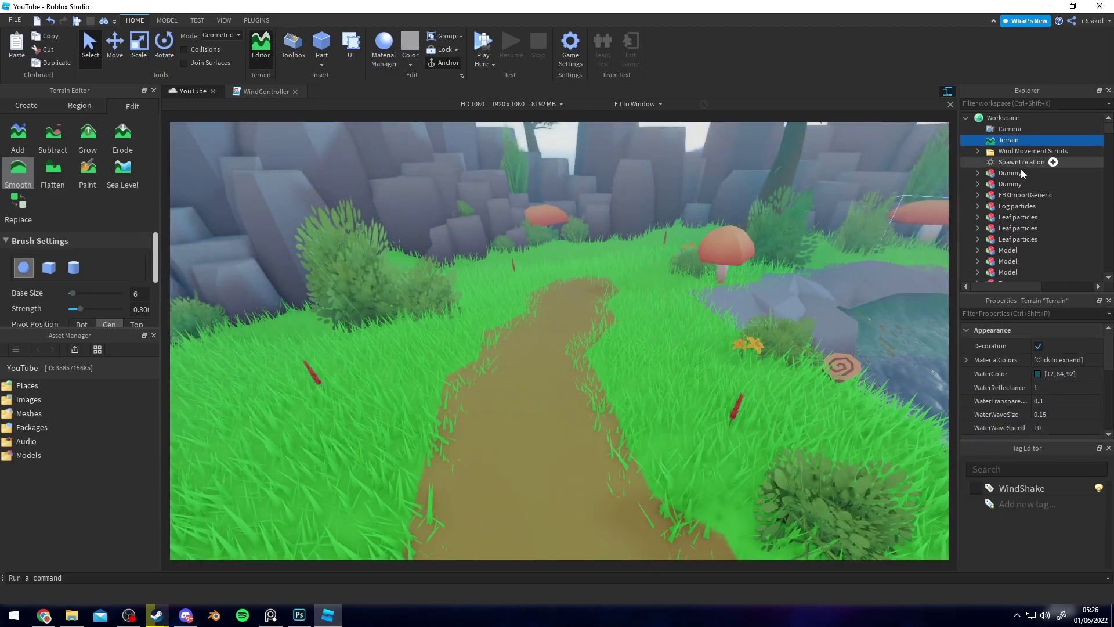
scroll(1033, 394, "down", 1)
left_click(1036, 393)
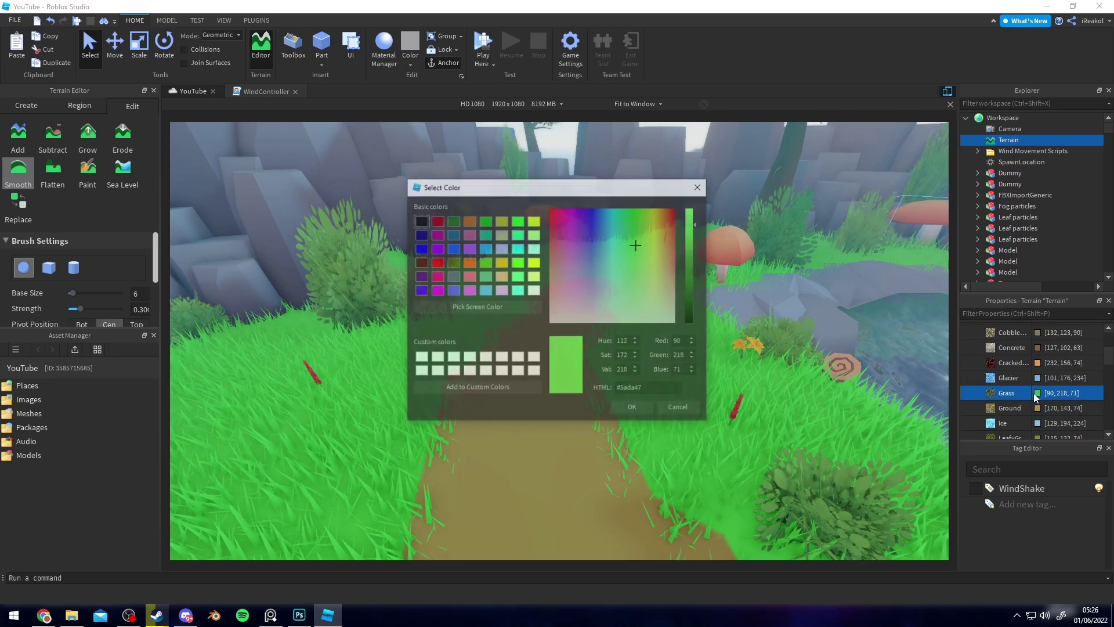
left_click_drag(615, 185, 305, 224)
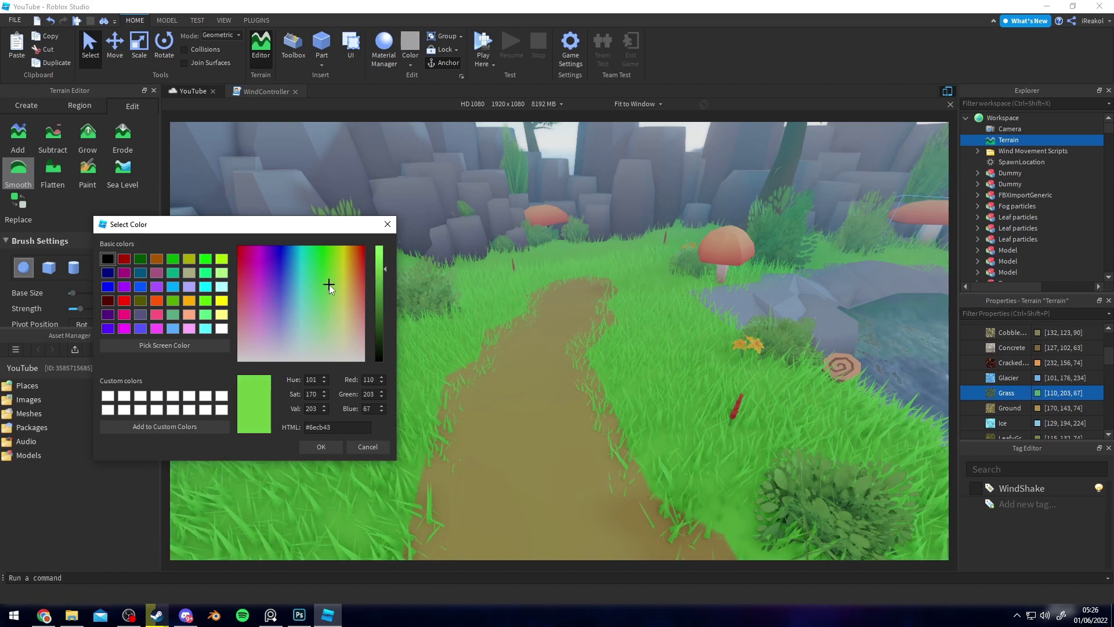
left_click(321, 447)
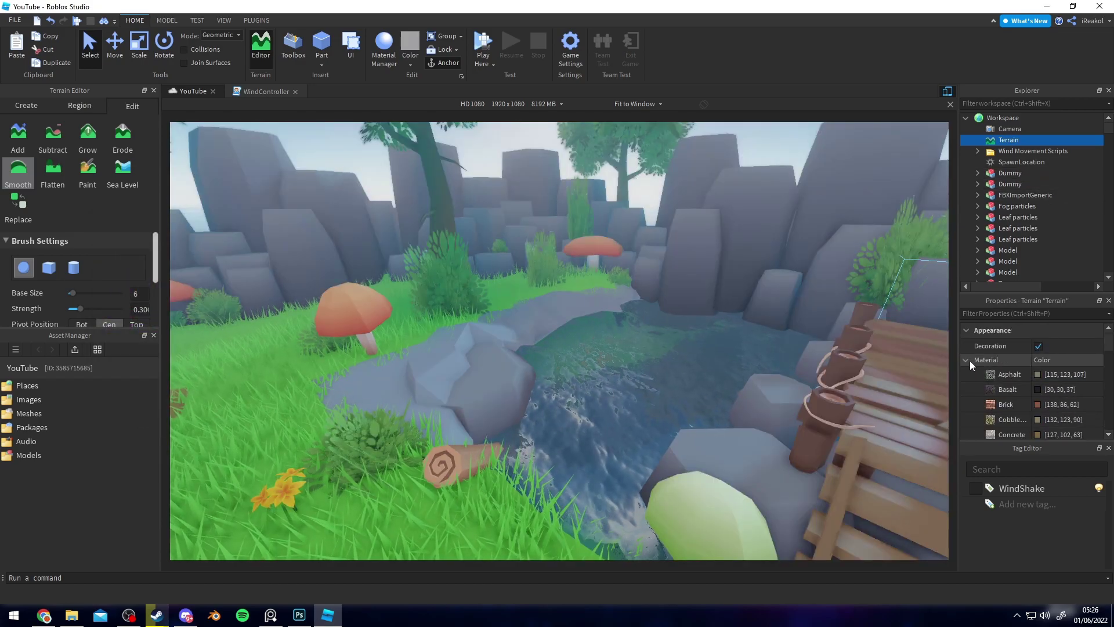
Step: Set the Terrain's WaterColor to RGB 37, 105, 157 and open its WaterTransparency value for editing
left_click(967, 360)
left_click(1037, 375)
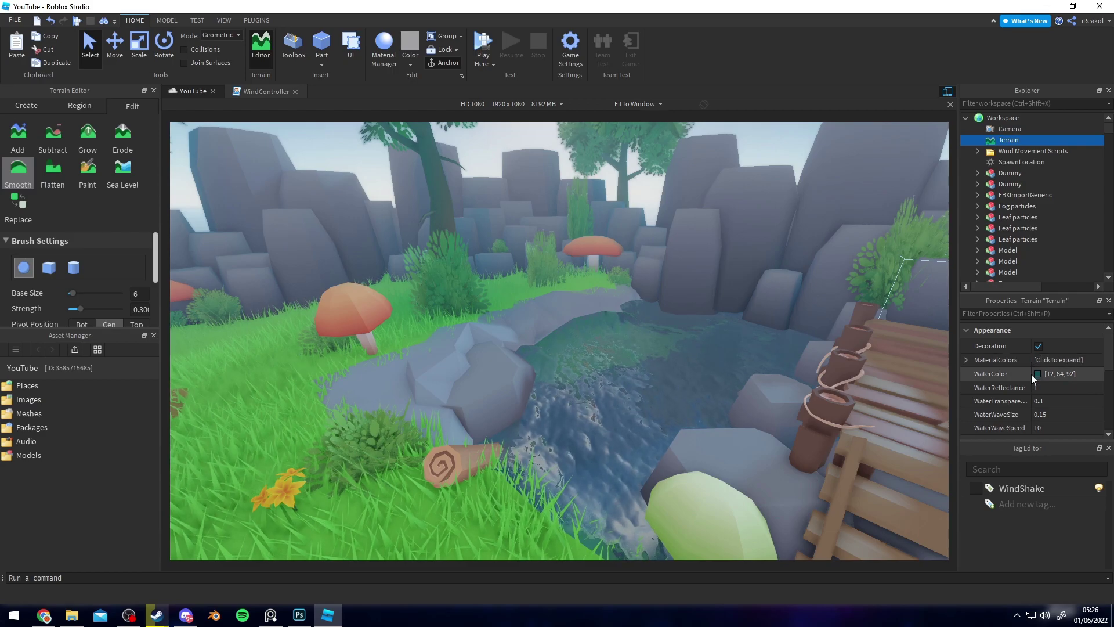
left_click_drag(604, 221, 603, 235)
left_click(635, 408)
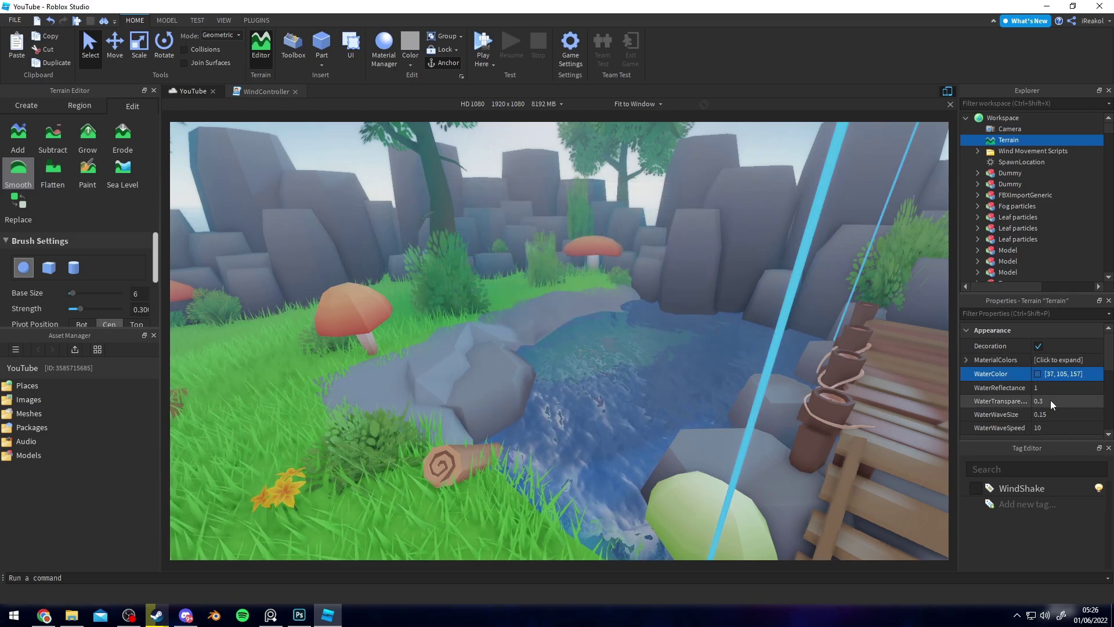
left_click(1051, 401)
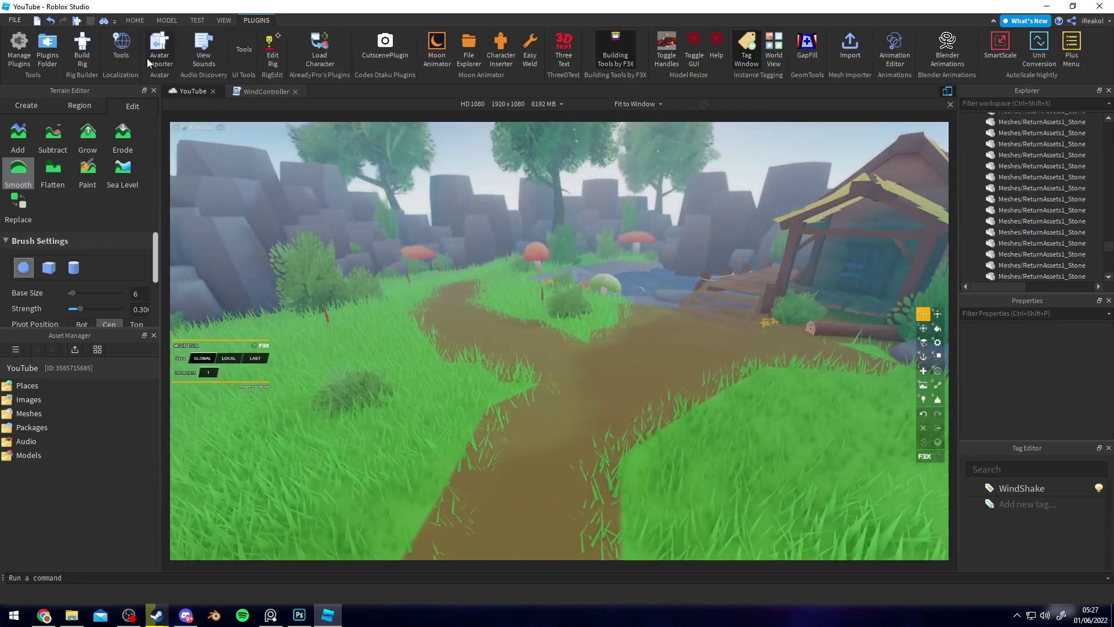
Step: Start a playtest and walk the character along the dirt paths to examine the terrain, grass and water in game
left_click(136, 20)
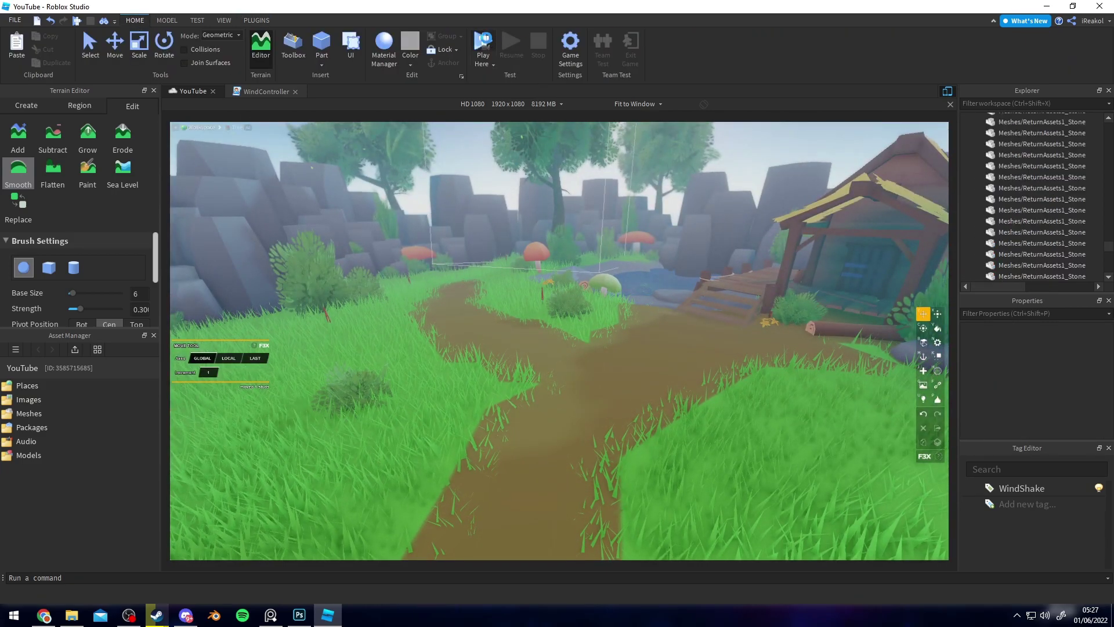
left_click(484, 41)
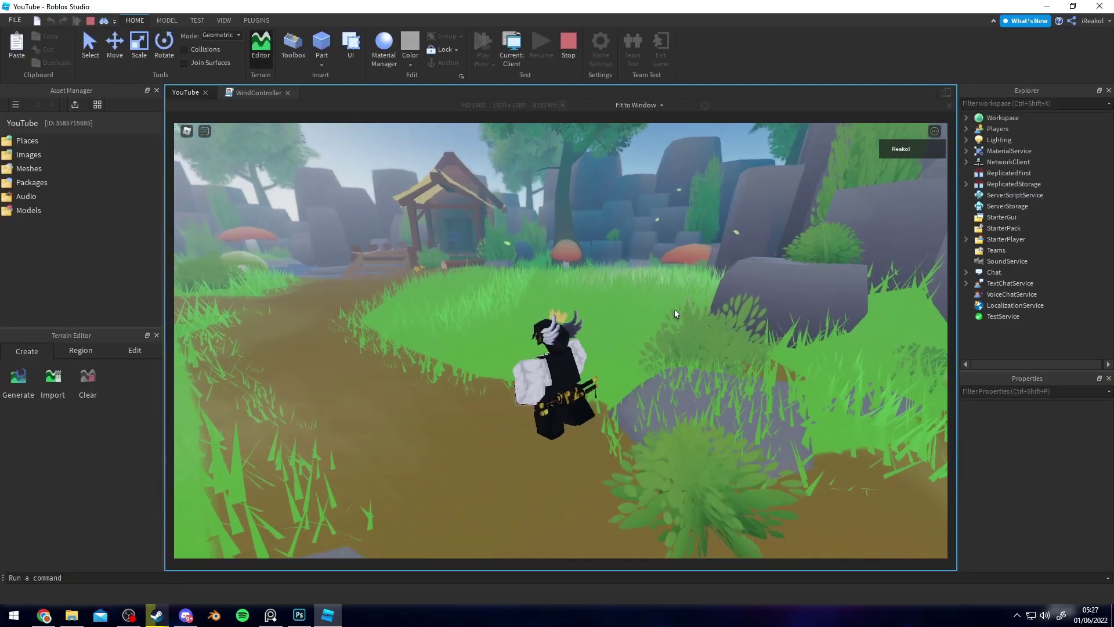
key("w")
right_click_drag(674, 310, 607, 311)
scroll(608, 312, "down", 4)
key("s")
scroll(608, 312, "up", 2)
key("w")
key("s")
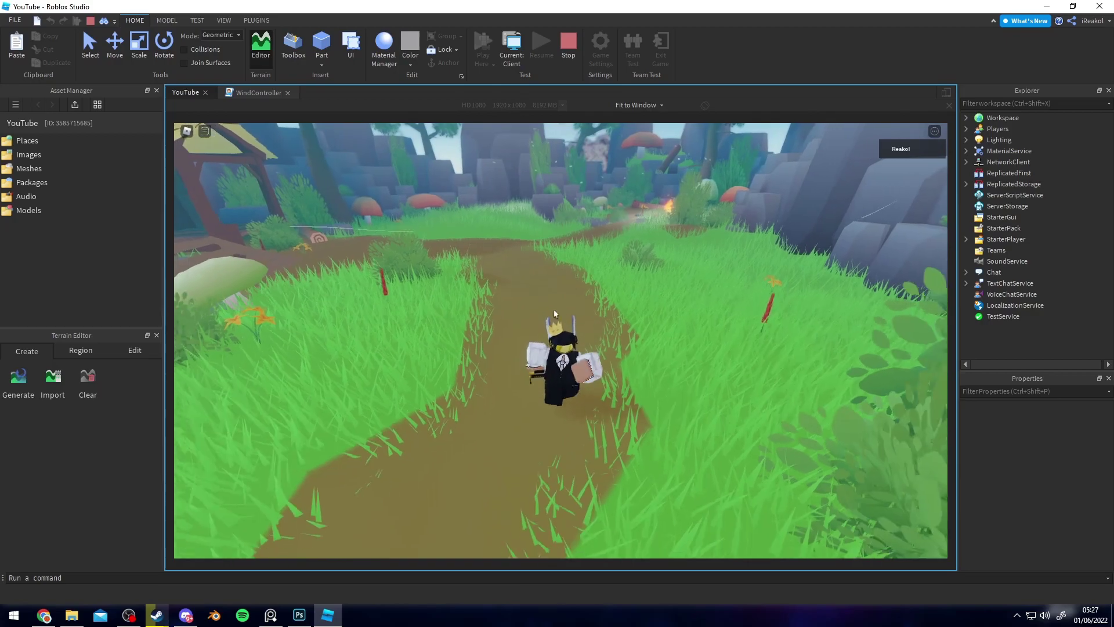
key("a")
right_click_drag(534, 391, 534, 391)
right_click_drag(586, 337, 586, 337)
key("w")
right_click_drag(641, 304, 615, 295)
key("w")
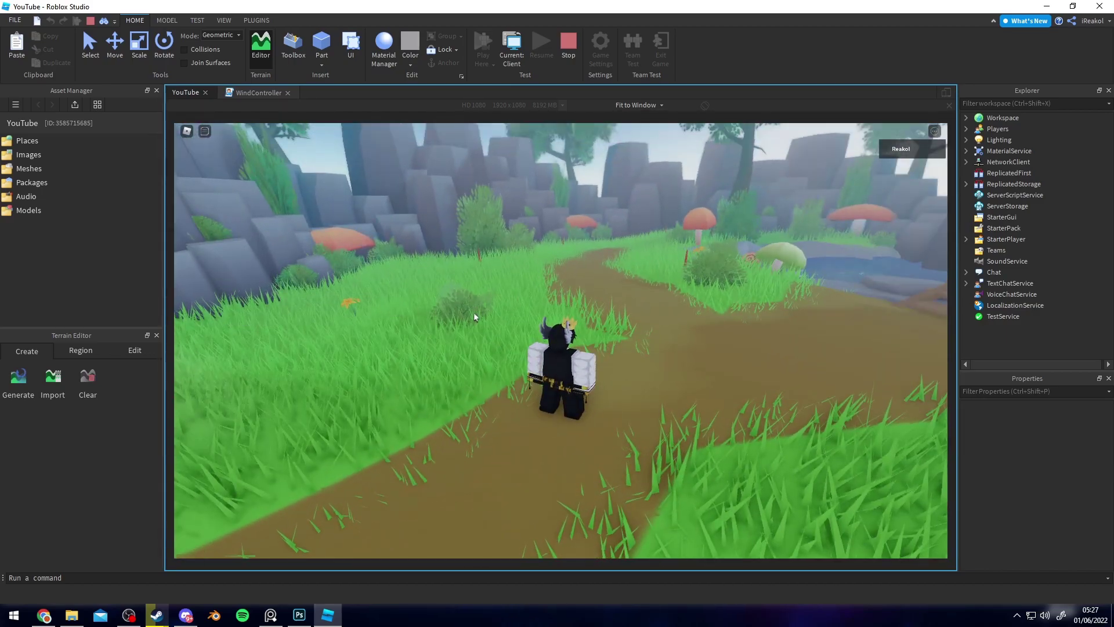
key("w")
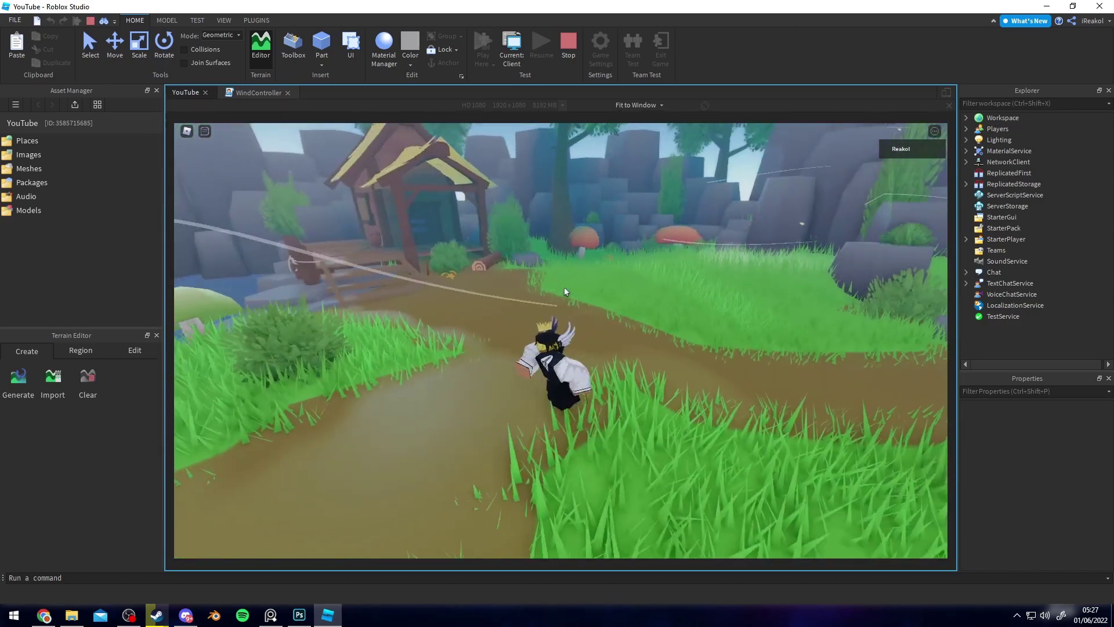
key("w")
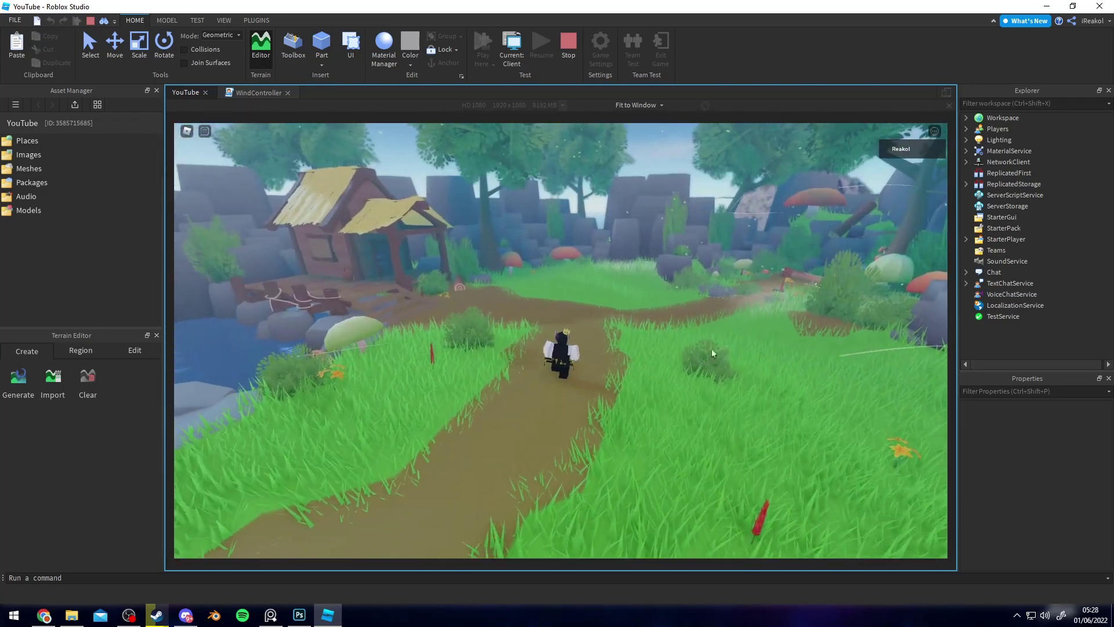
key("w")
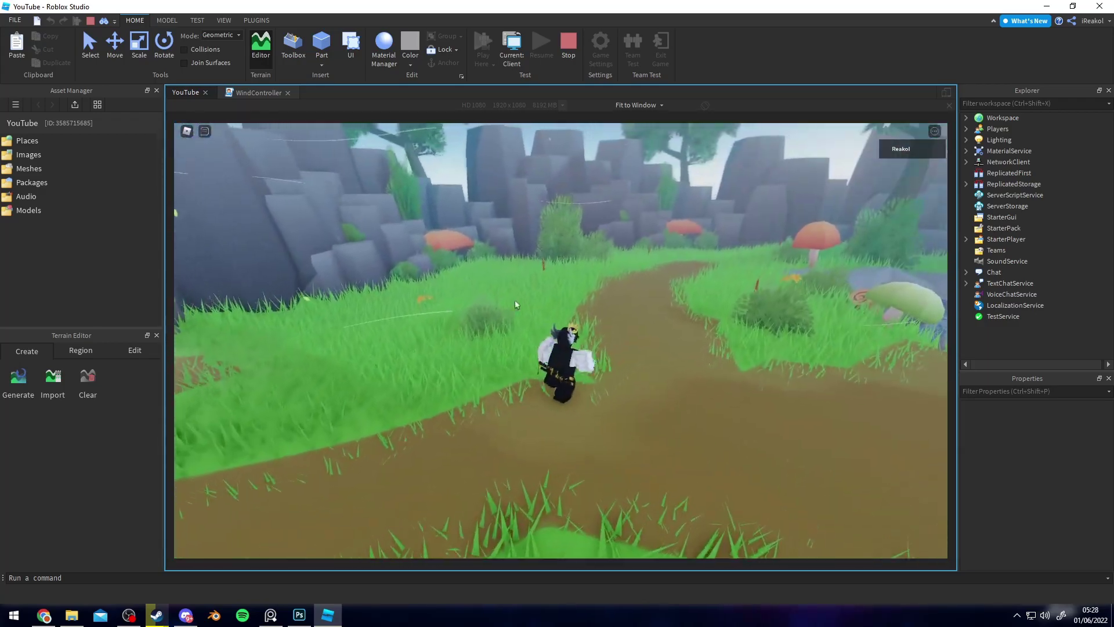
key("w")
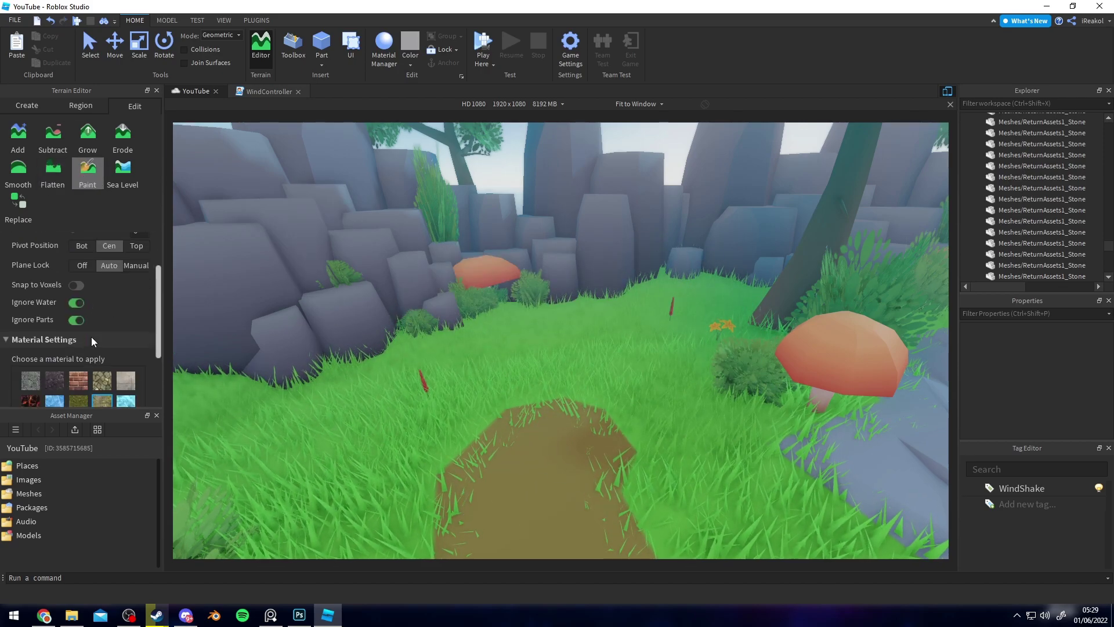
Step: Paint the brown dirt material over the grass beyond the end of the path to form a wide clearing
left_click(98, 314)
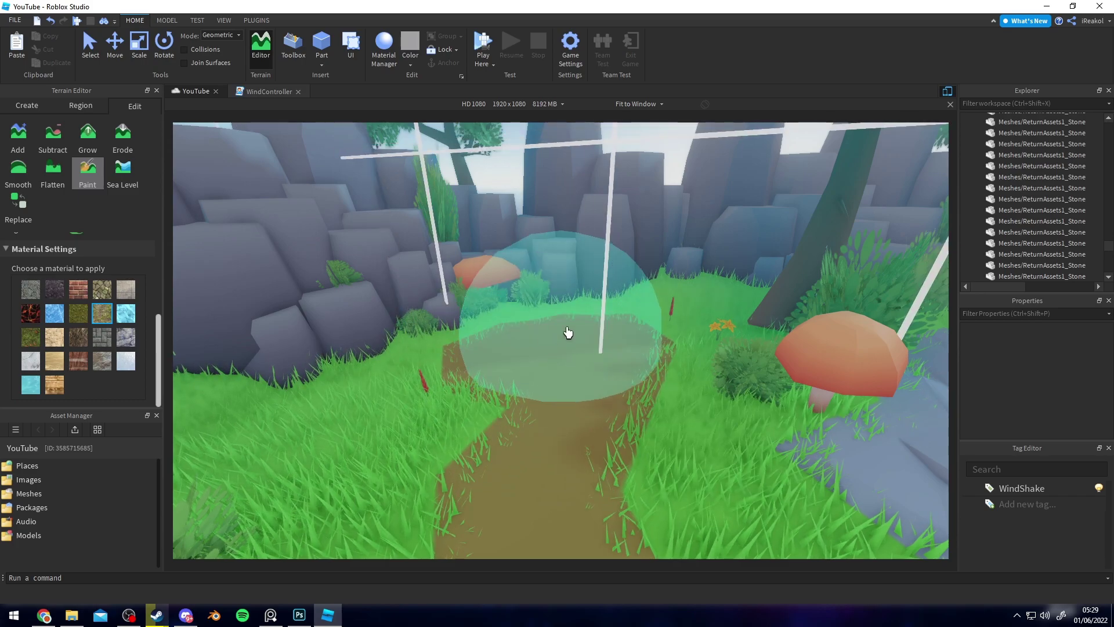
mouse_move(629, 333)
left_mouse_down()
mouse_move(571, 335)
mouse_move(550, 353)
left_mouse_up()
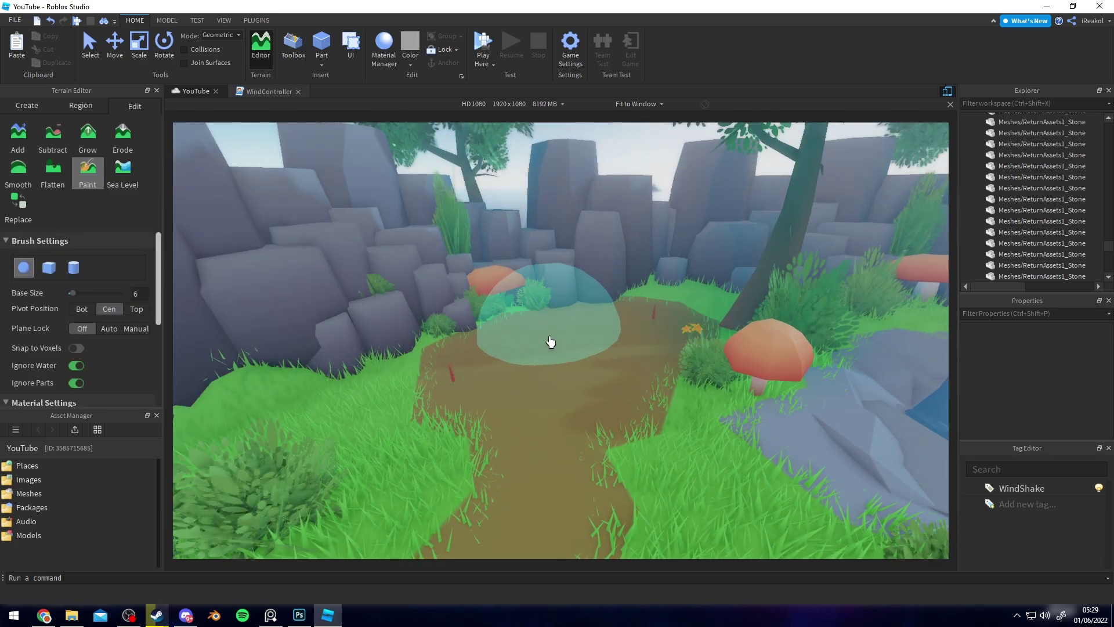
key("a")
right_click_drag(604, 286, 552, 351)
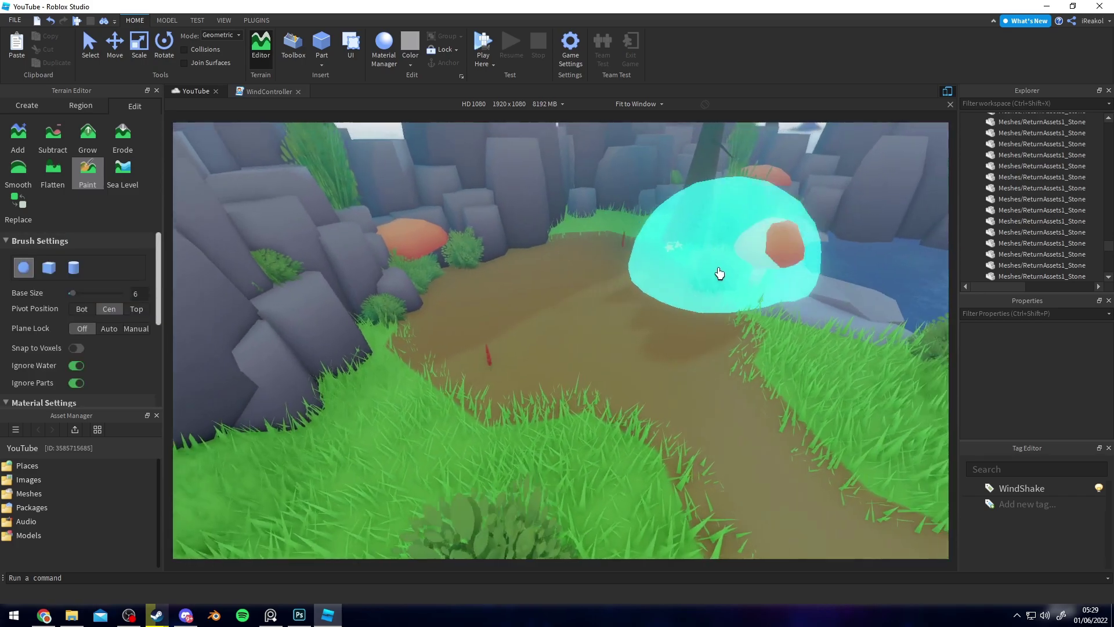
Step: Select the green bush beside the large orange mushroom at the edge of the clearing with the F3X building tools
right_click_drag(721, 272, 577, 296)
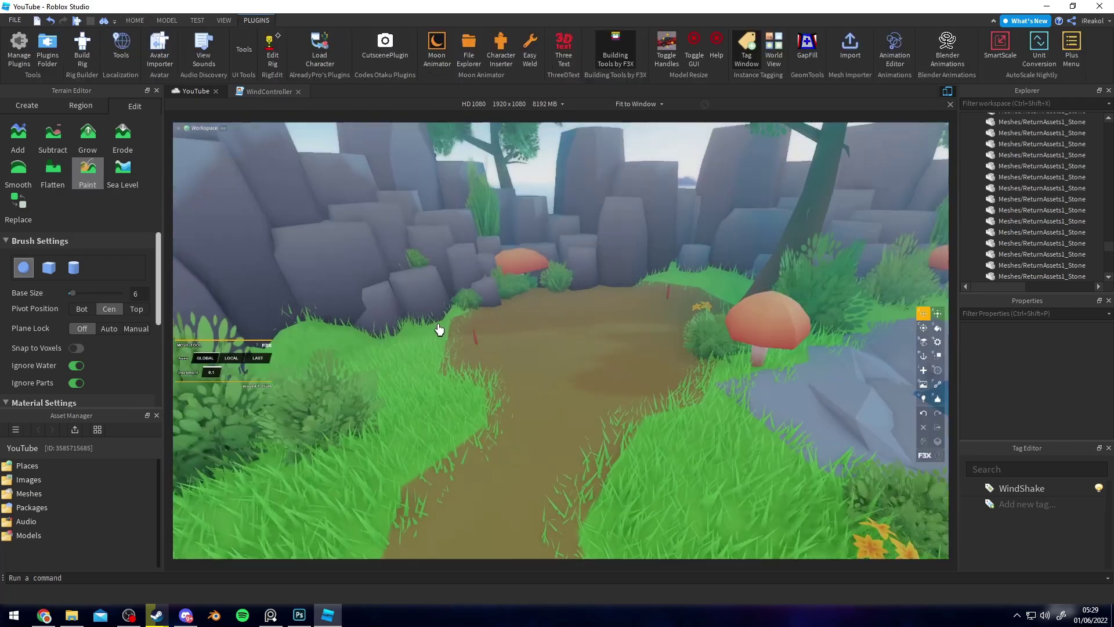
key("w")
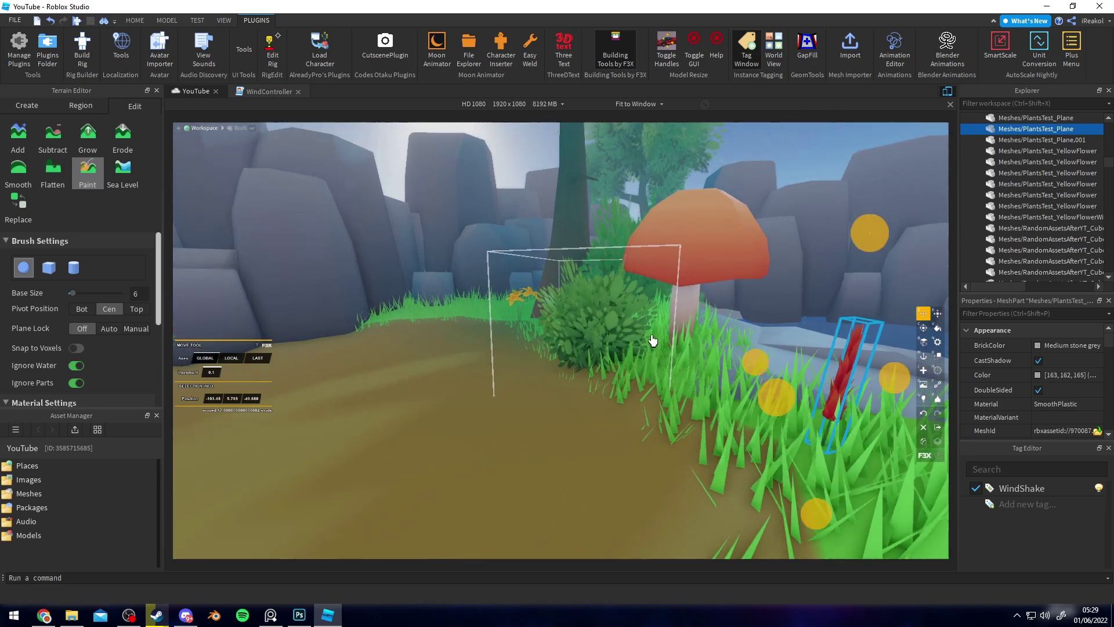
left_click(604, 322)
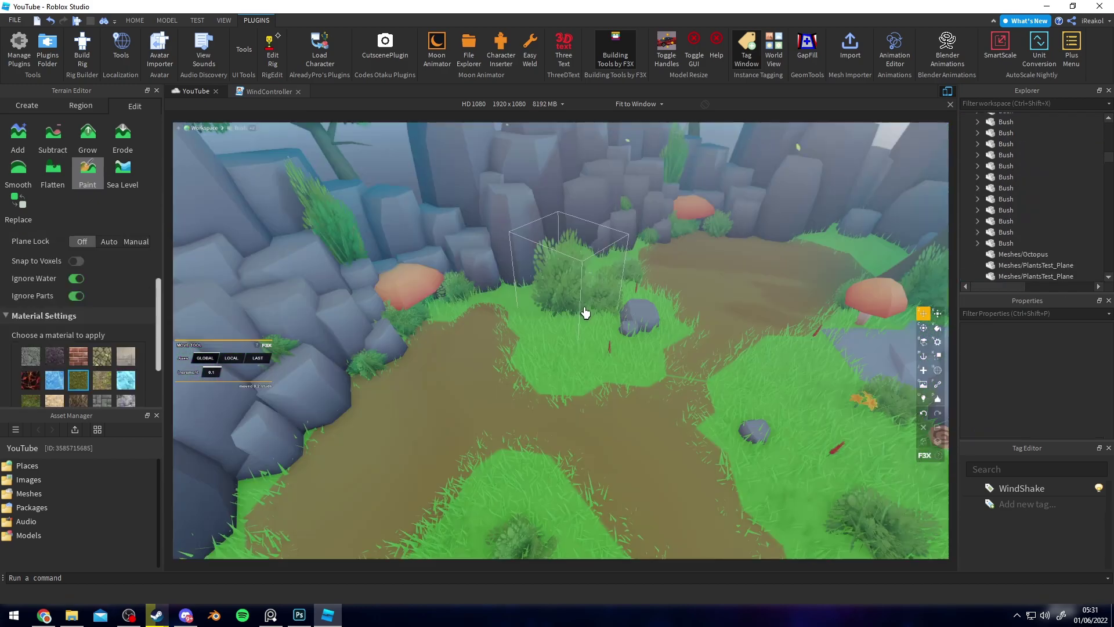
Step: Fly around the forest map to examine the painted dirt paths, grass patches, bushes, rocks and flowers
key("w")
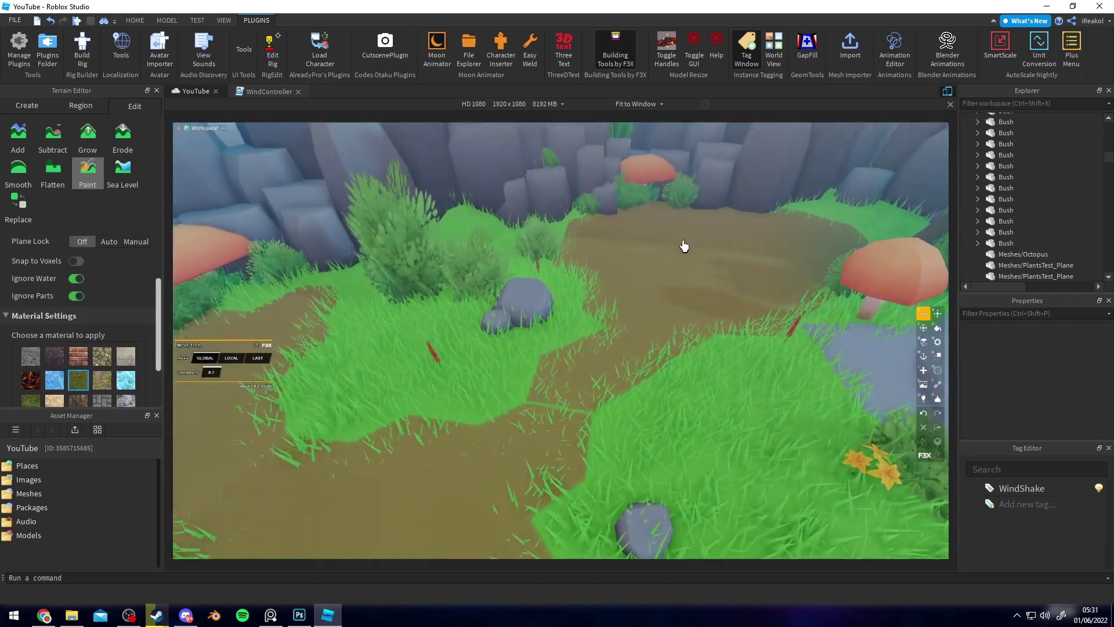
key("w")
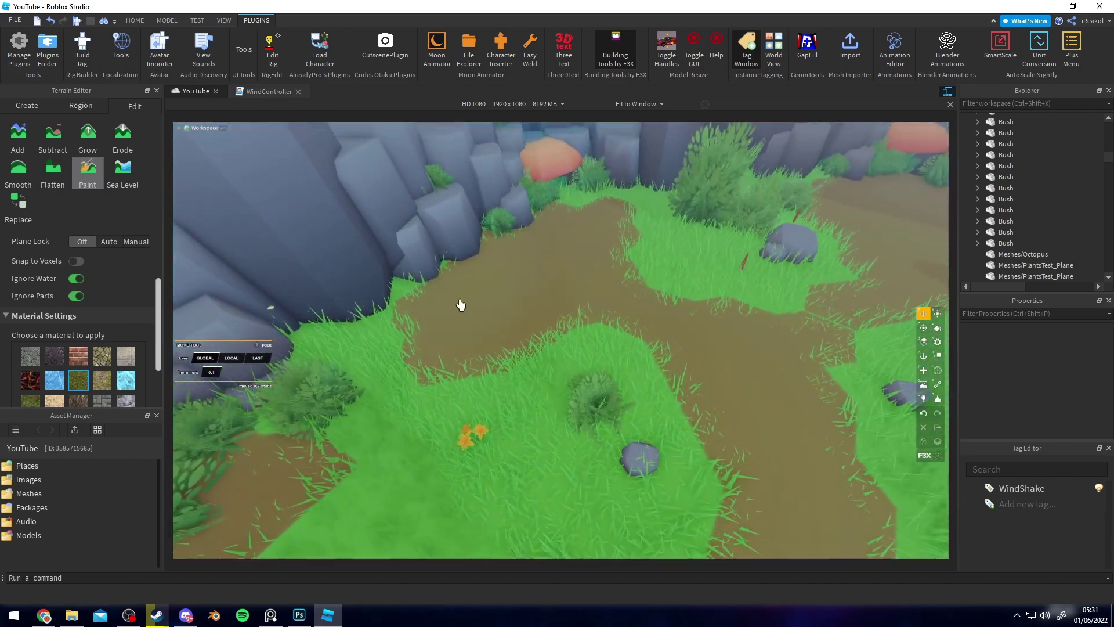
key("w")
right_click_drag(566, 273, 566, 273)
key("w")
key("a")
right_click_drag(534, 335, 574, 343)
key("s")
key("d")
key("w")
key("s")
key("w")
key("w")
key("s")
key("d")
mouse_move(592, 304)
right_mouse_down()
mouse_move(525, 323)
mouse_move(590, 324)
right_mouse_up()
key("s")
key("w")
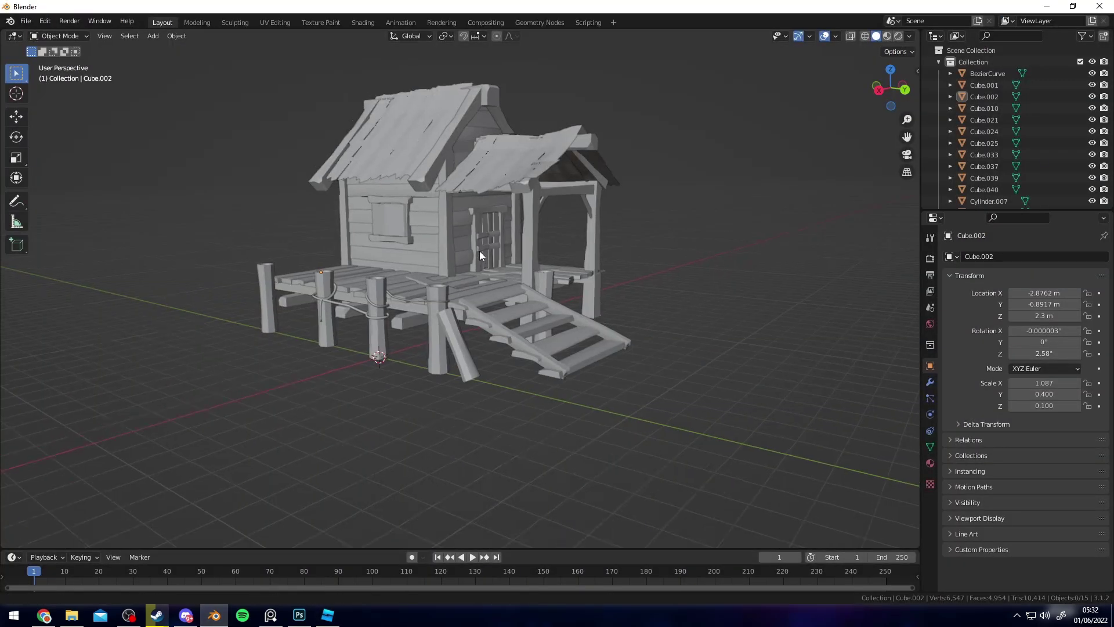
Step: Switch to Blender and delete the deck planks and the entrance ramp from the wooden hut model
middle_click_drag(479, 250, 594, 285)
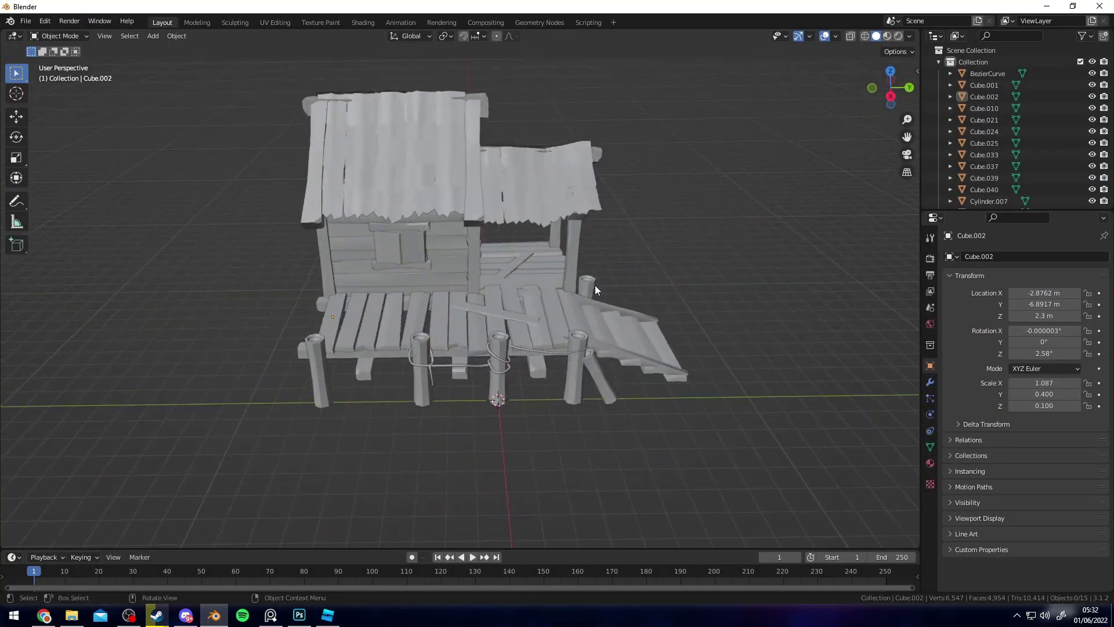
left_click(450, 339)
scroll(450, 340, "up", 3)
middle_click_drag(450, 339, 560, 304)
key("Delete")
left_click(545, 357)
key("Delete")
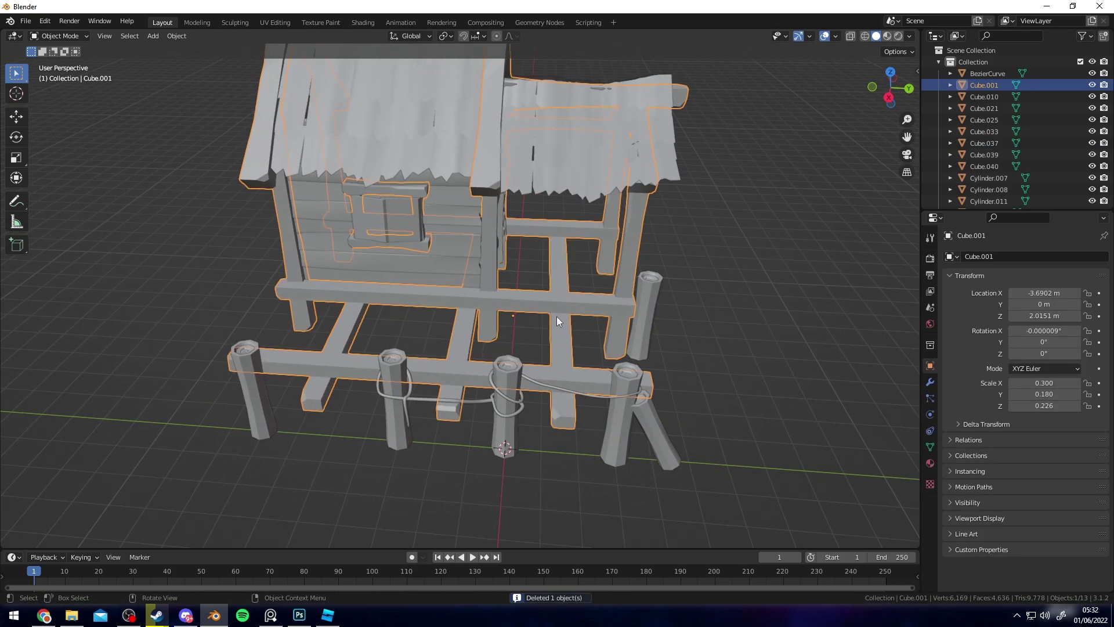
left_click(482, 416)
left_click(485, 414)
left_click(490, 402)
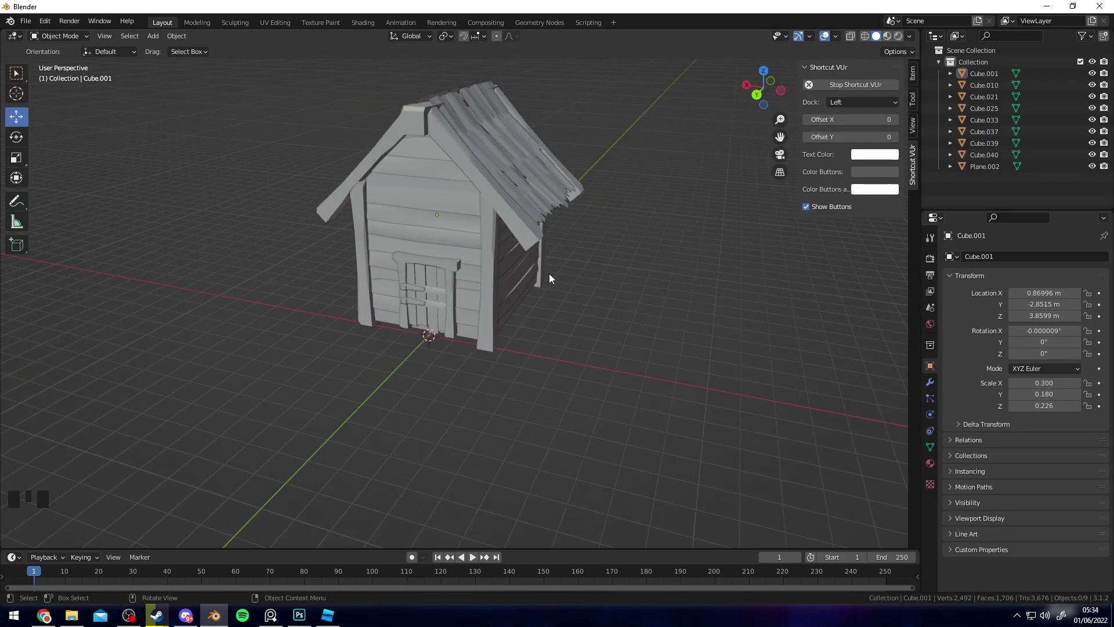
Step: Enter mesh editing on the hut's timber frame and select one whole post through its linked geometry
middle_click_drag(548, 273, 363, 313, "shift")
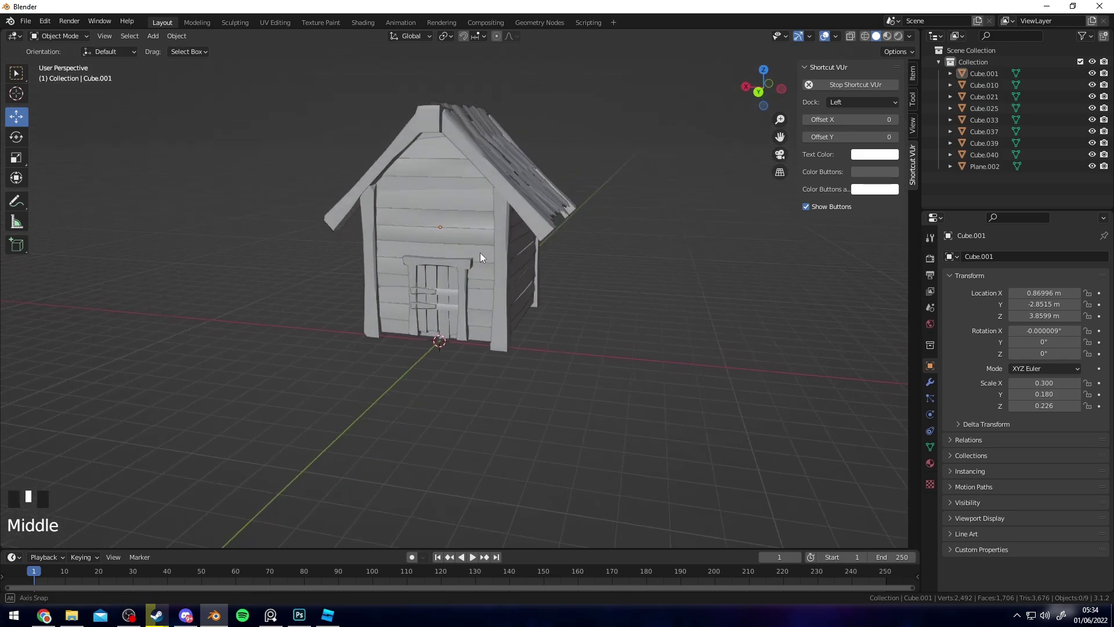
key("Tab")
scroll(497, 234, "up", 2)
key("ctrl+l")
left_click(477, 260, "ctrl")
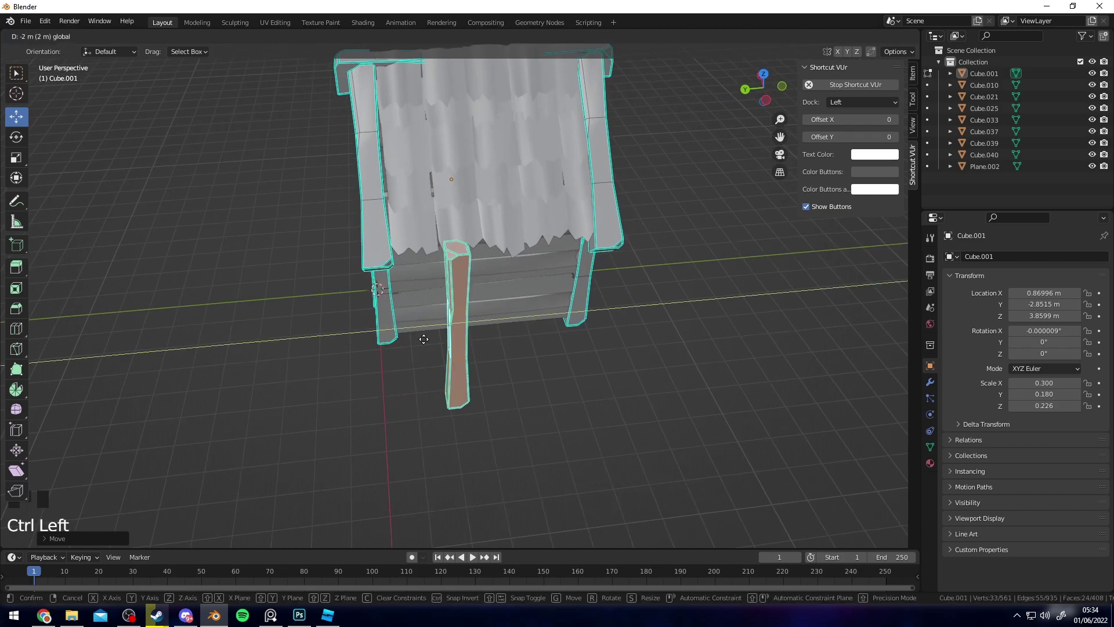
Step: Reposition the post at the hut's side wall, duplicate it, try to shift the copy sideways, and leave mesh editing
middle_click_drag(423, 339, 506, 290)
left_click_drag(504, 278, 420, 245, "ctrl")
middle_click_drag(531, 254, 531, 219)
key("shift+d")
left_click_drag(408, 258, 494, 257, "ctrl")
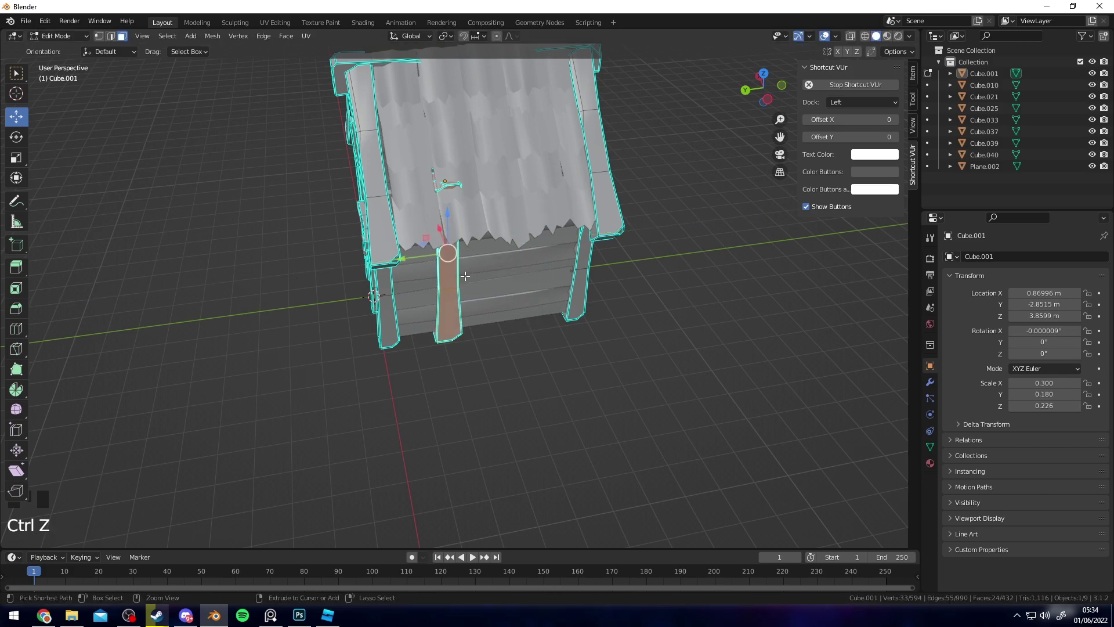
key("Tab")
Step: Duplicate the hut's plank roof and move the copy across to the larger open frame
middle_click_drag(417, 266, 570, 249)
left_click(581, 294)
middle_click_drag(581, 294, 506, 213, "shift")
middle_click_drag(495, 251, 402, 243)
scroll(436, 280, "up", 4)
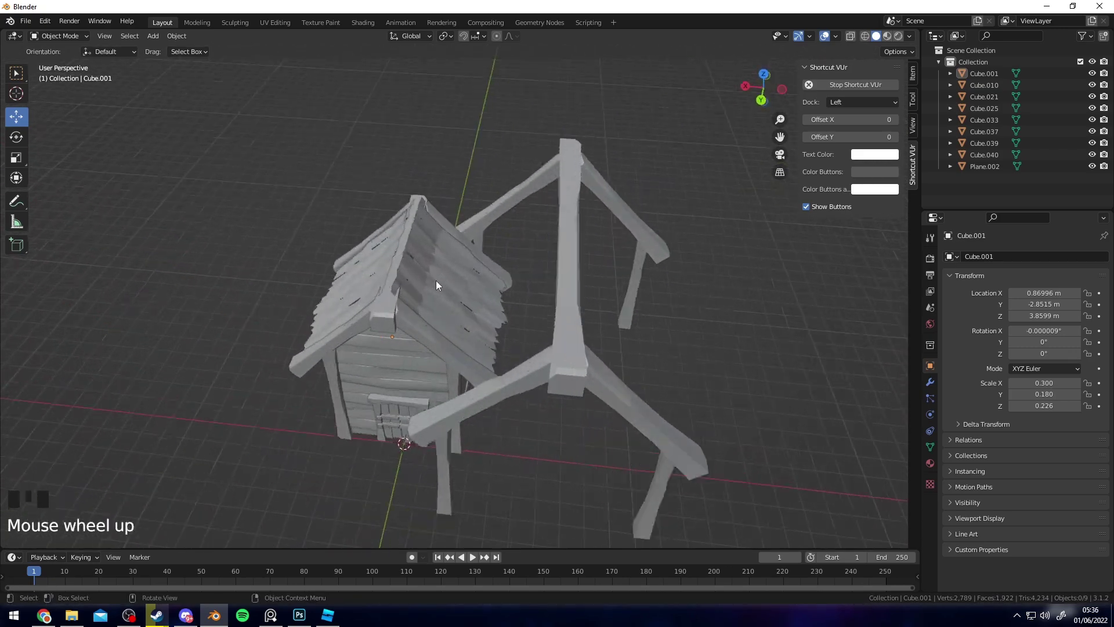
left_click(455, 282)
scroll(454, 282, "down", 5)
middle_click_drag(455, 282, 435, 301, "shift")
key("shift+d")
left_click_drag(308, 324, 439, 329, "ctrl")
Step: Raise the copied plank roof to the larger frame's ridge and shift it along Y toward the frame's end
left_click(761, 105)
scroll(495, 255, "up", 4)
left_click_drag(460, 199, 442, 155, "ctrl")
middle_click_drag(443, 155, 325, 226)
scroll(319, 249, "down", 2)
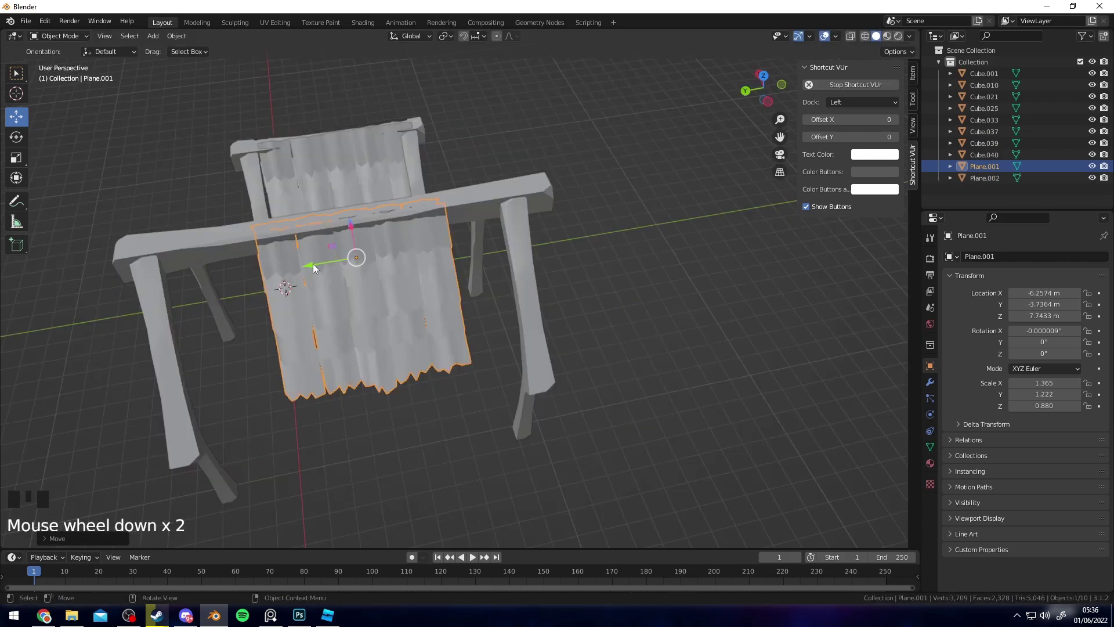
left_click_drag(315, 266, 392, 255)
middle_click_drag(392, 256, 452, 200)
key("s")
middle_click_drag(451, 200, 471, 208, "shift")
key("ctrl+z")
key("ctrl+z")
key("ctrl+z")
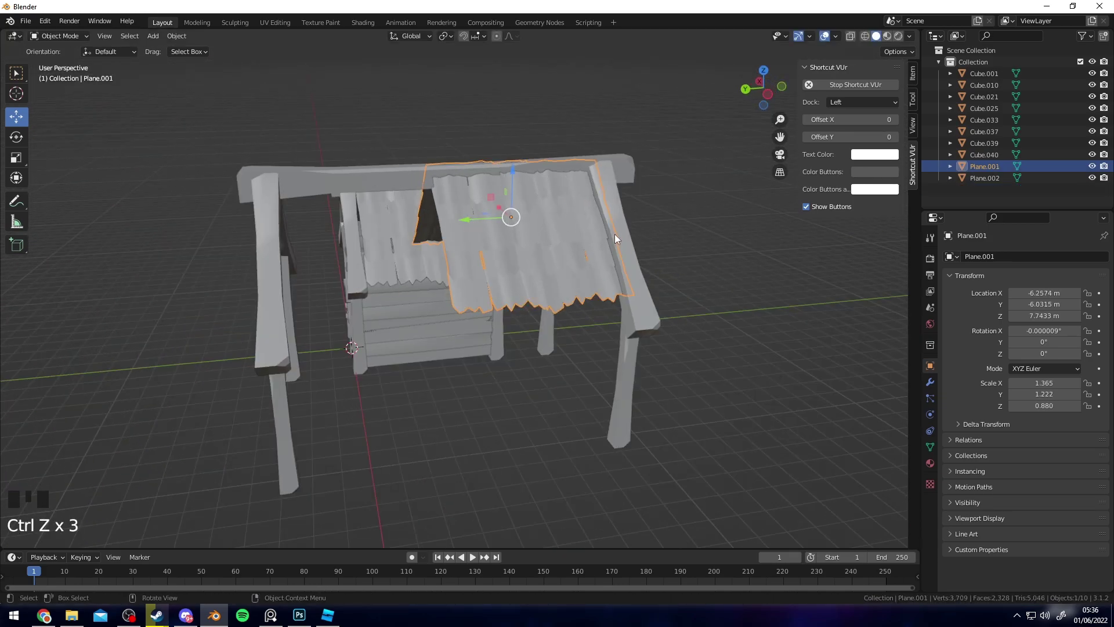
Step: Enlarge the copied roof to a scale of about 1.596, 1.429, 1.029 and lower it slightly onto the larger frame
key("s")
left_click(633, 237)
left_click_drag(512, 172, 514, 184)
middle_click_drag(509, 189, 489, 226)
left_click_drag(478, 260, 469, 258)
middle_click_drag(469, 257, 478, 215)
Step: Duplicate the enlarged roof and move the copy about 5.17 m along Y to cover the rest of the frame
key("shift+d")
right_click(476, 215)
left_click_drag(466, 230, 341, 232)
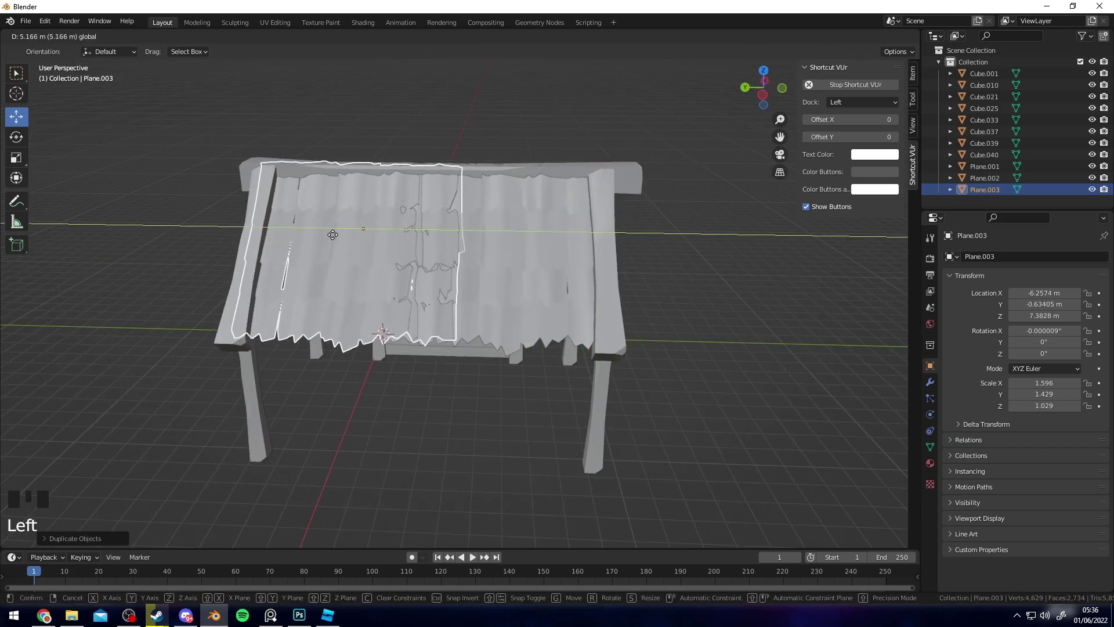
Step: Rotate the hut's ridge beam 90 degrees about Z and move it over the hut's gable end
type("r")
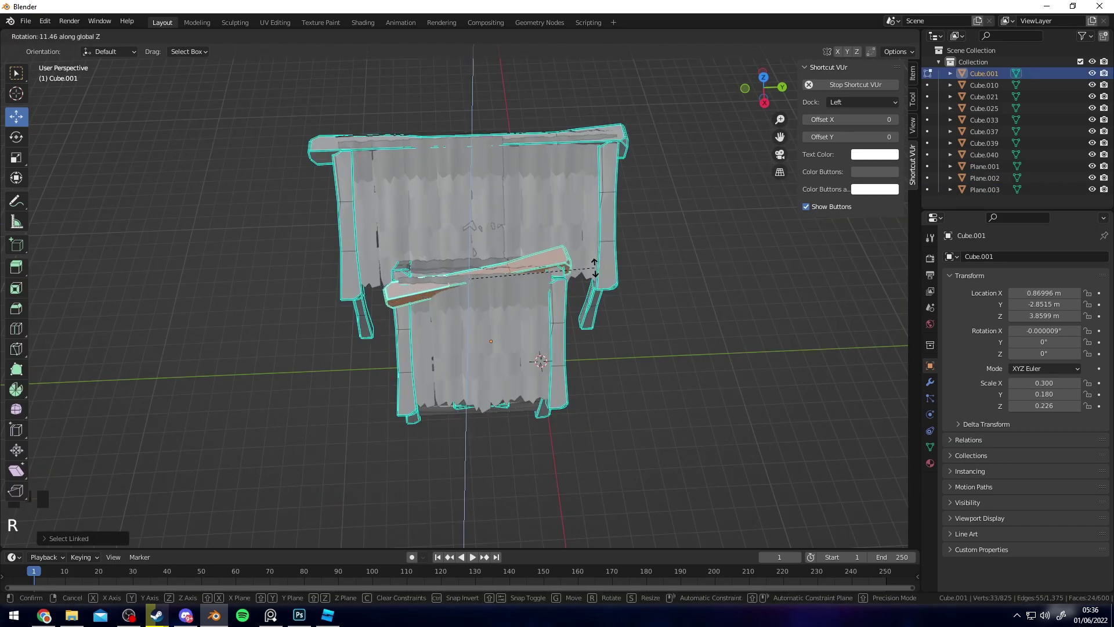
type("90")
key("Return")
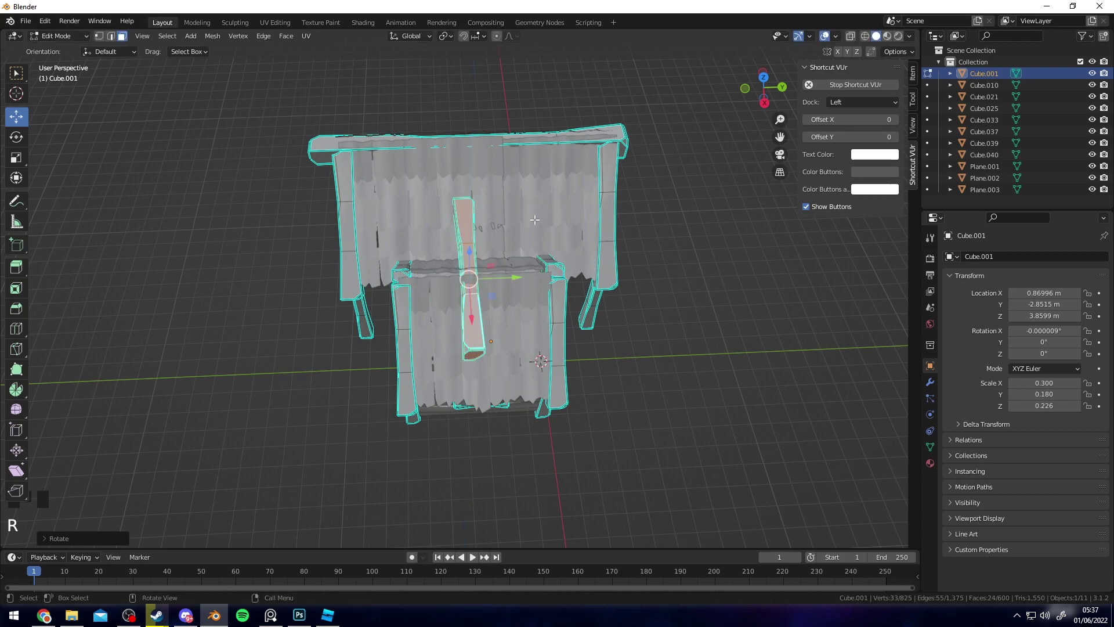
left_click_drag(511, 268, 450, 271, "ctrl")
middle_click_drag(441, 221, 401, 255)
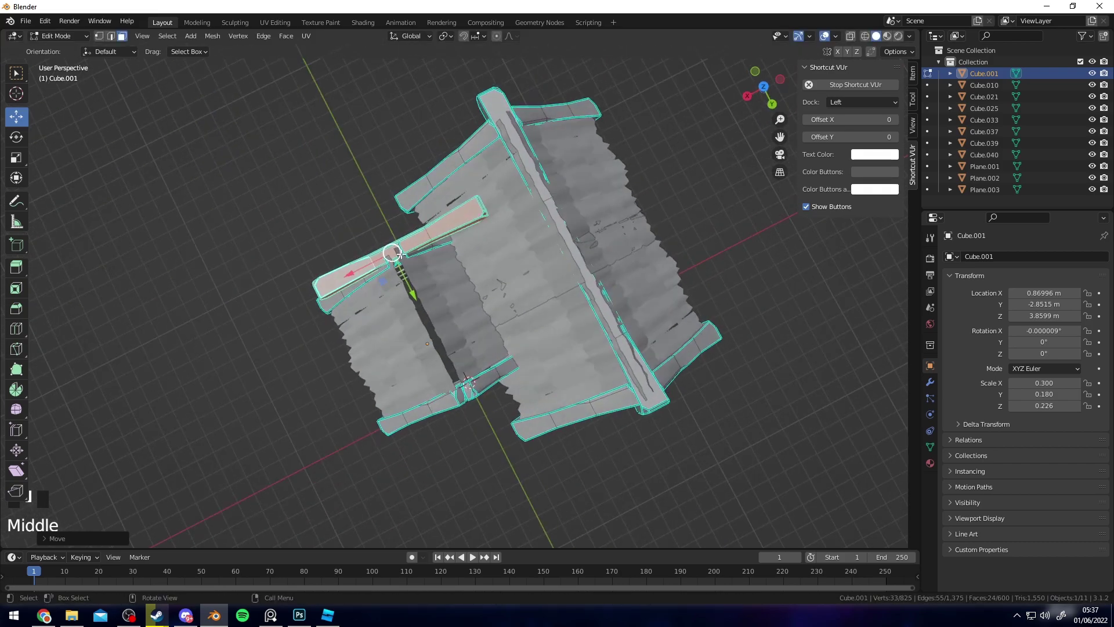
left_click_drag(400, 256, 435, 250, "ctrl")
middle_click_drag(436, 250, 437, 228)
left_click_drag(451, 222, 451, 223)
Step: Tilt the rotated beam about Y in the back view and position it to span the ridges of the two roofs
middle_click_drag(650, 203, 569, 137)
middle_click_drag(569, 136, 543, 192, "shift")
left_click(767, 94)
scroll(493, 148, "up", 3)
key("r")
key("r")
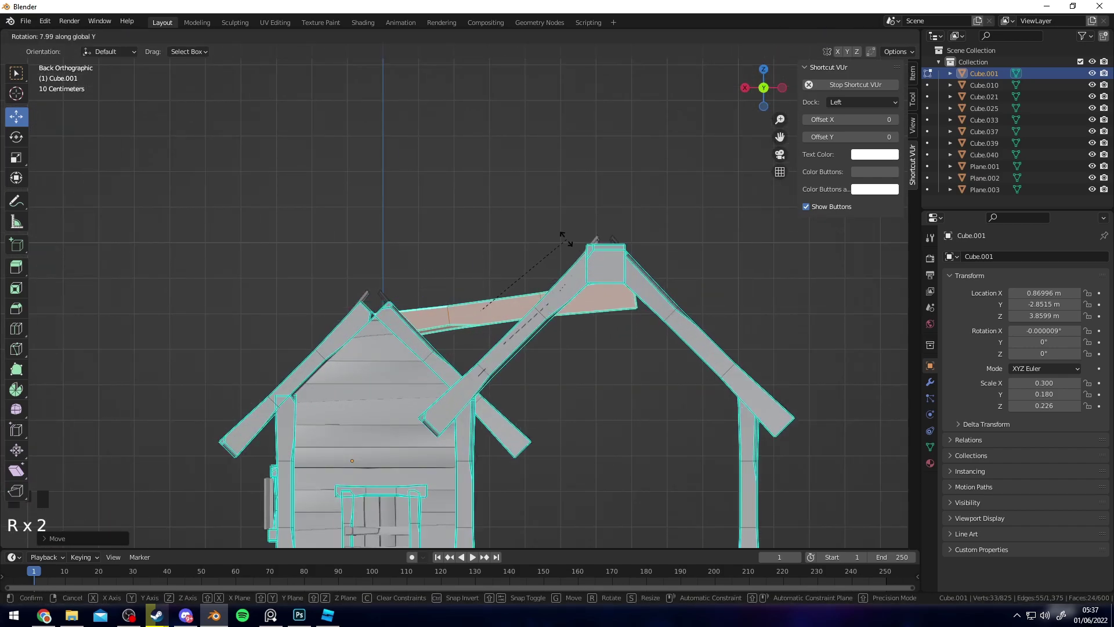
left_click_drag(481, 310, 467, 284)
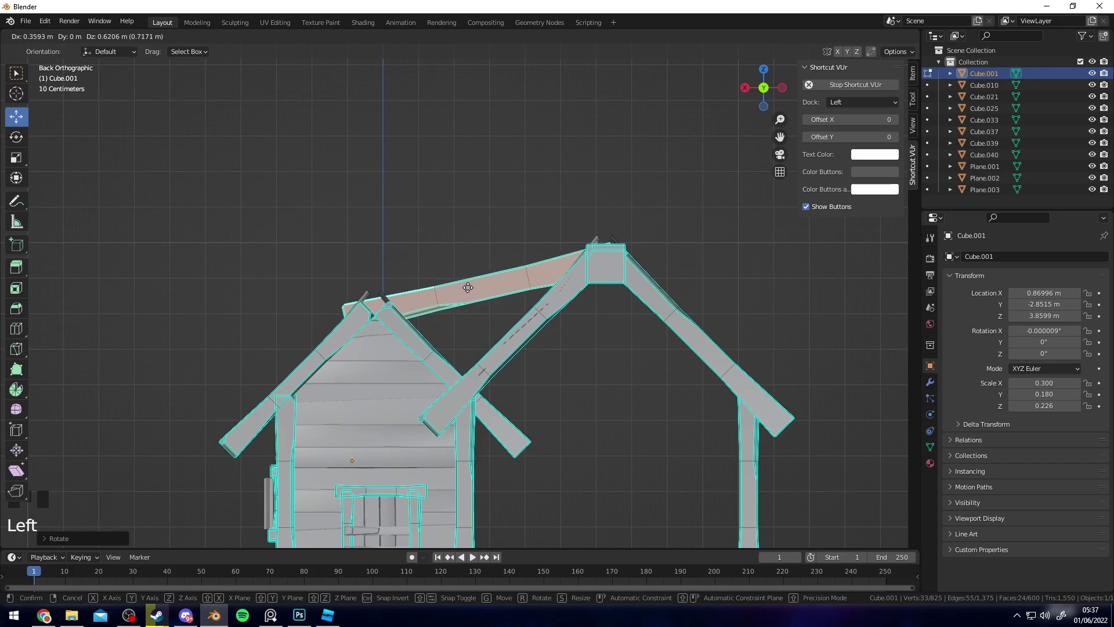
scroll(470, 288, "down", 3)
middle_click_drag(499, 241, 43, 494)
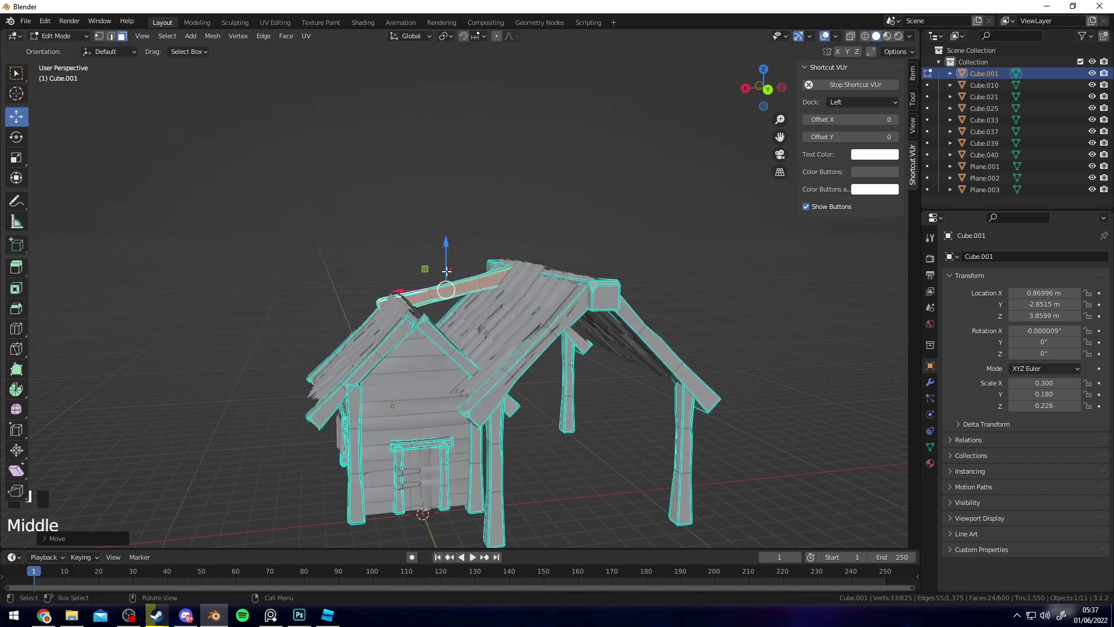
Step: Circle-select the hut roof slope facing the larger frame in wireframe back view, delete it, and leave mesh editing
middle_click_drag(446, 271, 594, 285)
scroll(487, 301, "up", 3)
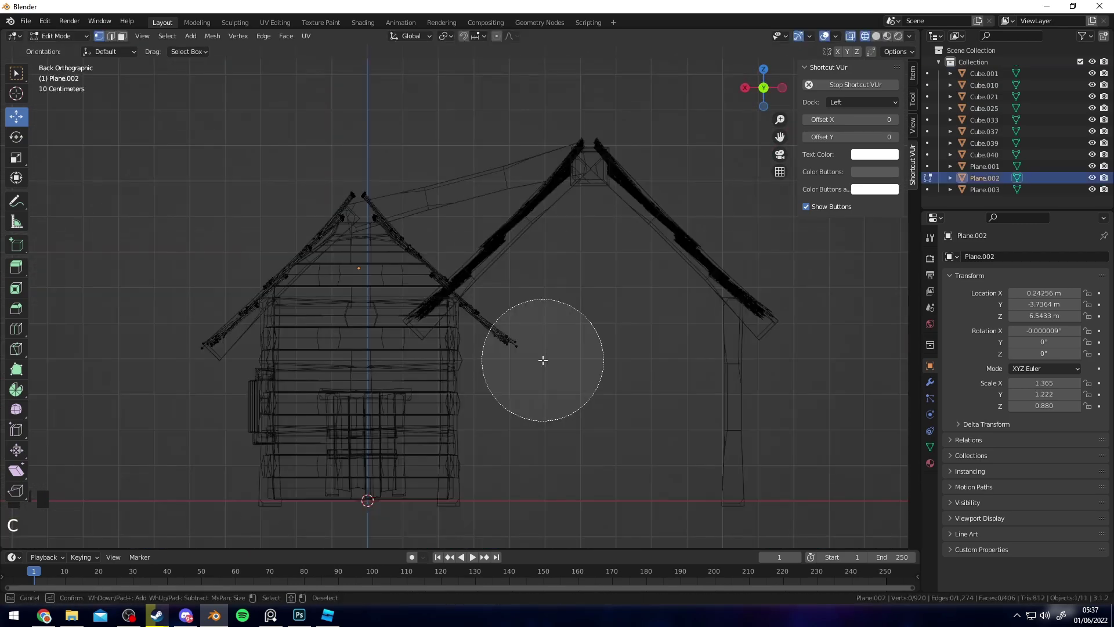
mouse_move(539, 363)
left_mouse_down()
mouse_move(464, 301)
mouse_move(419, 230)
left_mouse_up()
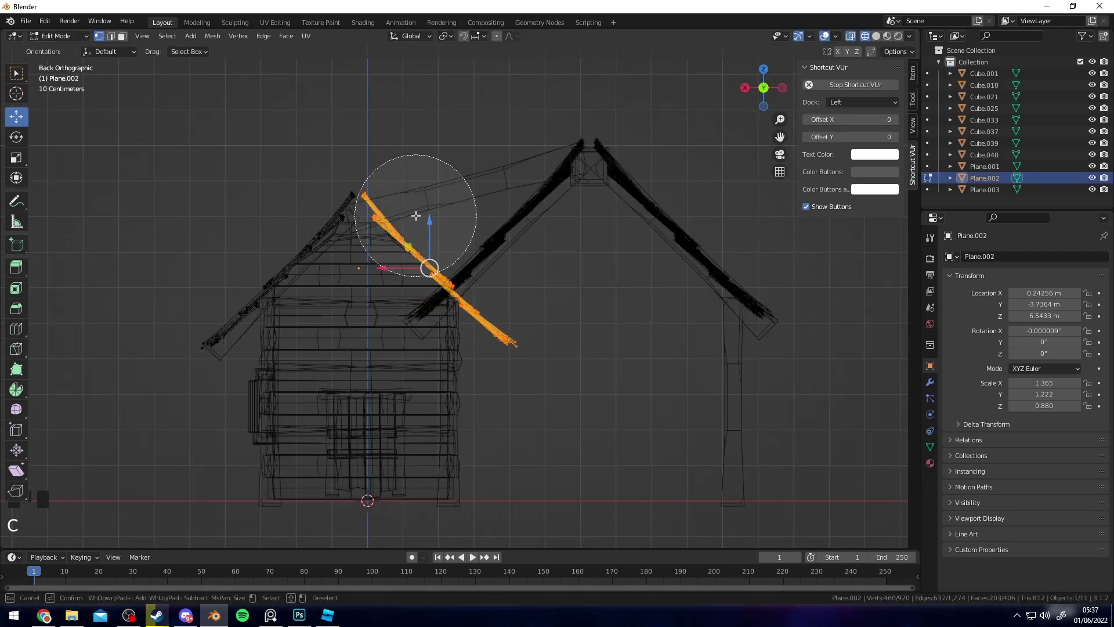
key("Escape")
key("Delete")
left_click(450, 262)
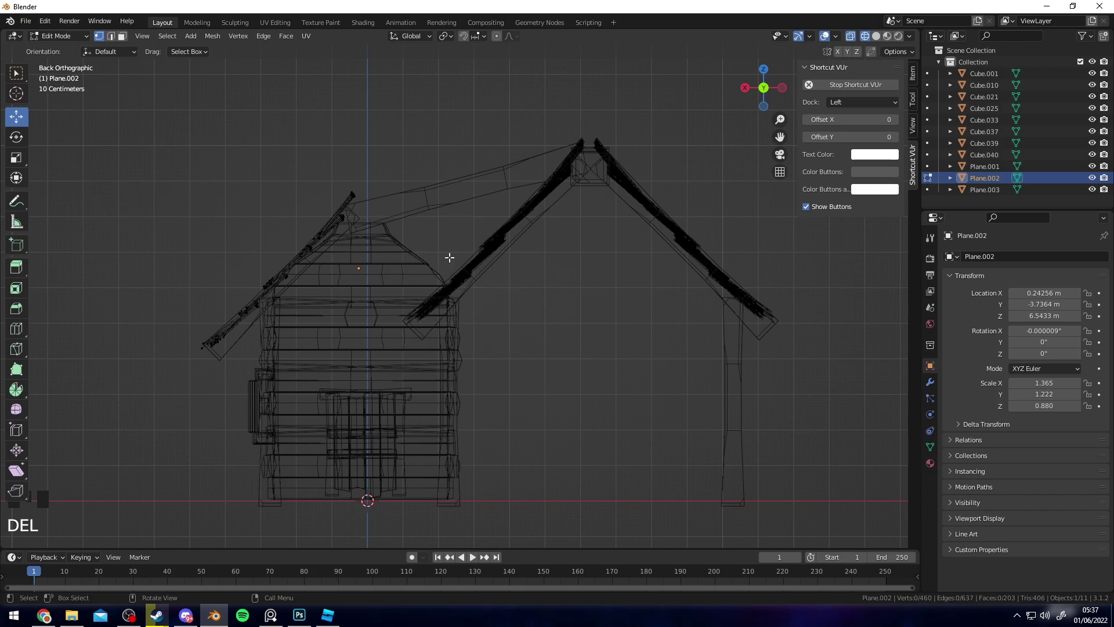
key("shift+z")
key("Tab")
Step: Set the origin of the hut's remaining roof slope to its geometry
middle_click_drag(531, 235, 356, 304)
scroll(406, 333, "down", 3)
middle_click_drag(406, 333, 393, 256)
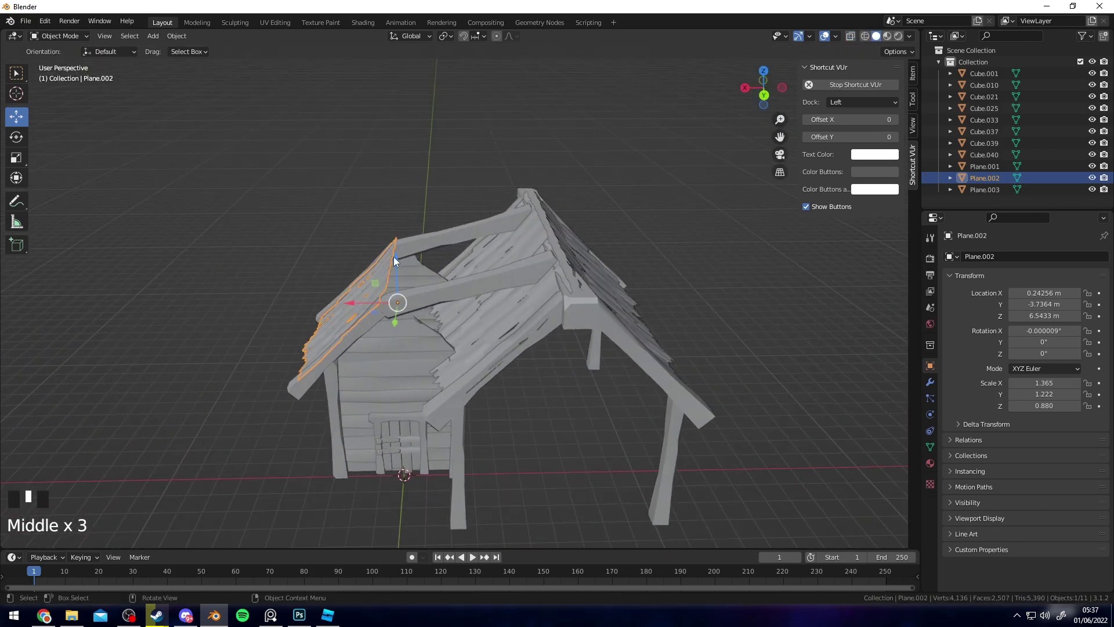
left_click(179, 39)
mouse_move(205, 61)
left_click(313, 72)
Step: Duplicate the remaining roof slope, place the copy over the connecting beams, and scale it along X
left_click(764, 95)
scroll(546, 145, "up", 3)
key("shift+d")
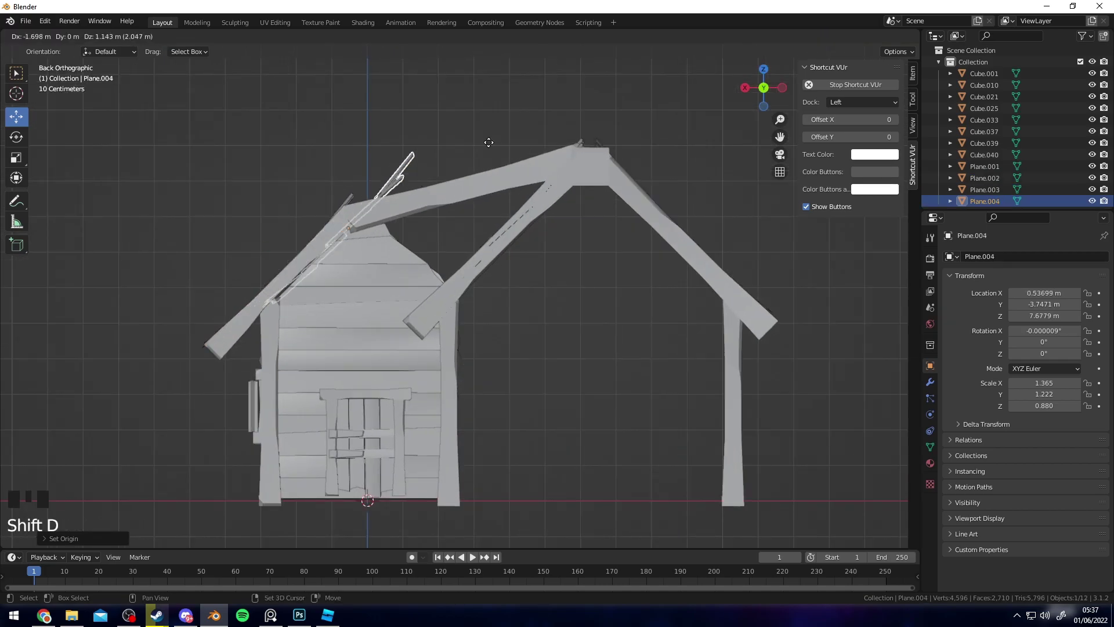
middle_click_drag(698, 199, 514, 240)
left_click_drag(448, 196, 448, 189)
key("s")
key("x")
left_click(581, 193)
middle_click_drag(582, 193, 535, 259)
left_click(488, 264)
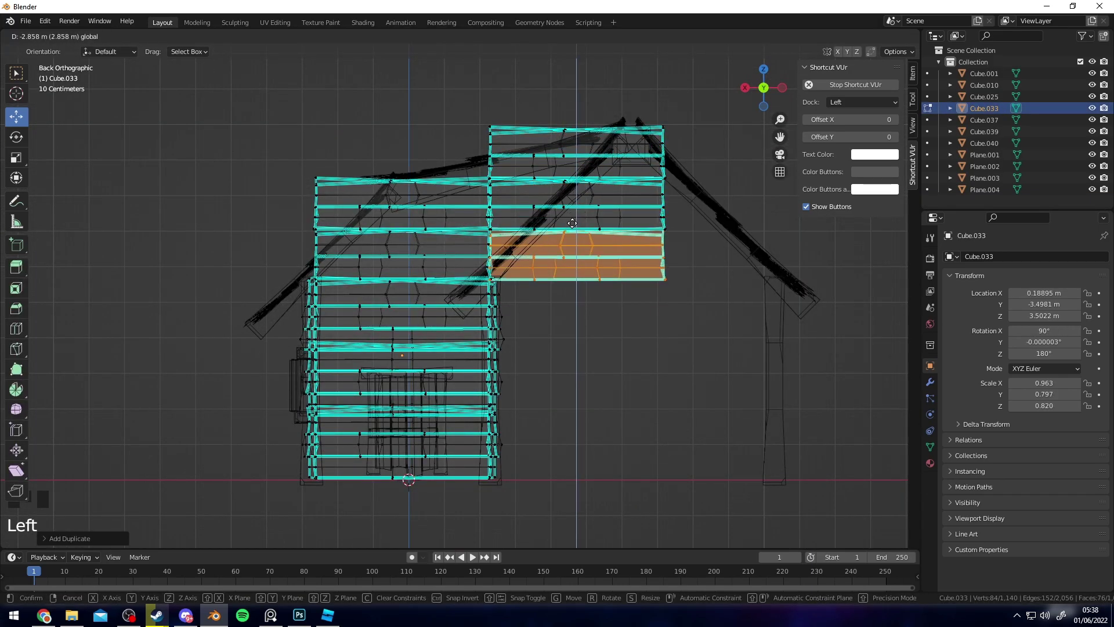
Step: Lower the duplicated wall planks about 2.86 m to extend the upper wall beneath the larger roof
left_click(572, 223)
middle_click_drag(490, 164, 480, 179, "shift")
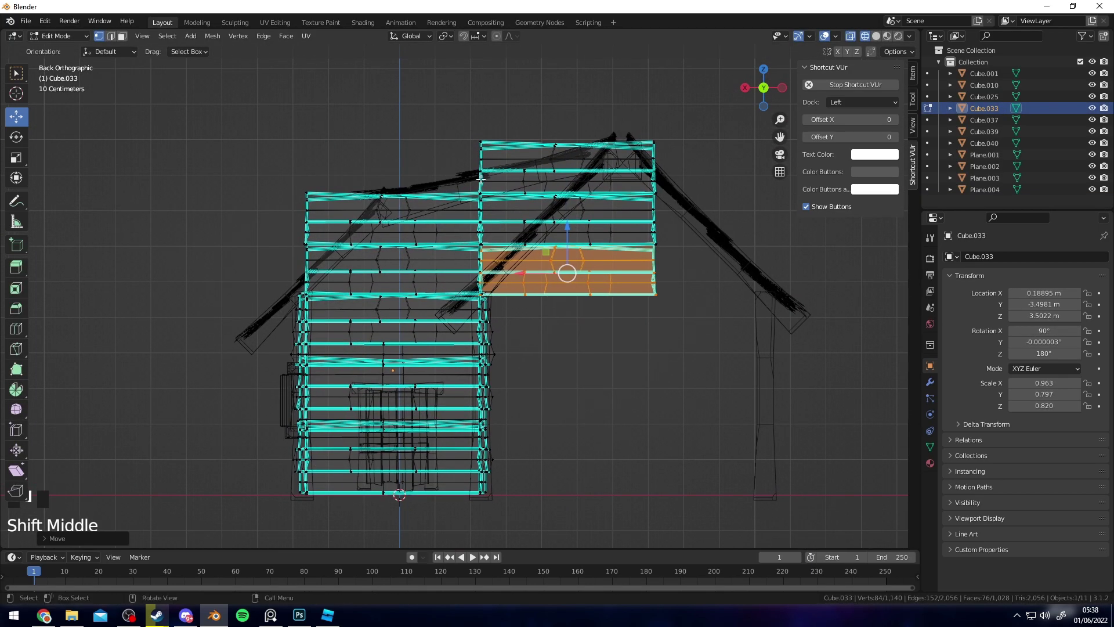
mouse_move(474, 175)
middle_mouse_down("shift")
mouse_move(504, 209)
mouse_move(483, 188)
middle_mouse_up("shift")
scroll(377, 139, "up", 2)
middle_click_drag(376, 150, 414, 239, "shift")
Step: Box-select the wall planks' upper outer corner in wireframe back view and move it proportionally about 1.6 m inward and 0.44 m down
left_click(767, 96)
scroll(456, 167, "up", 3)
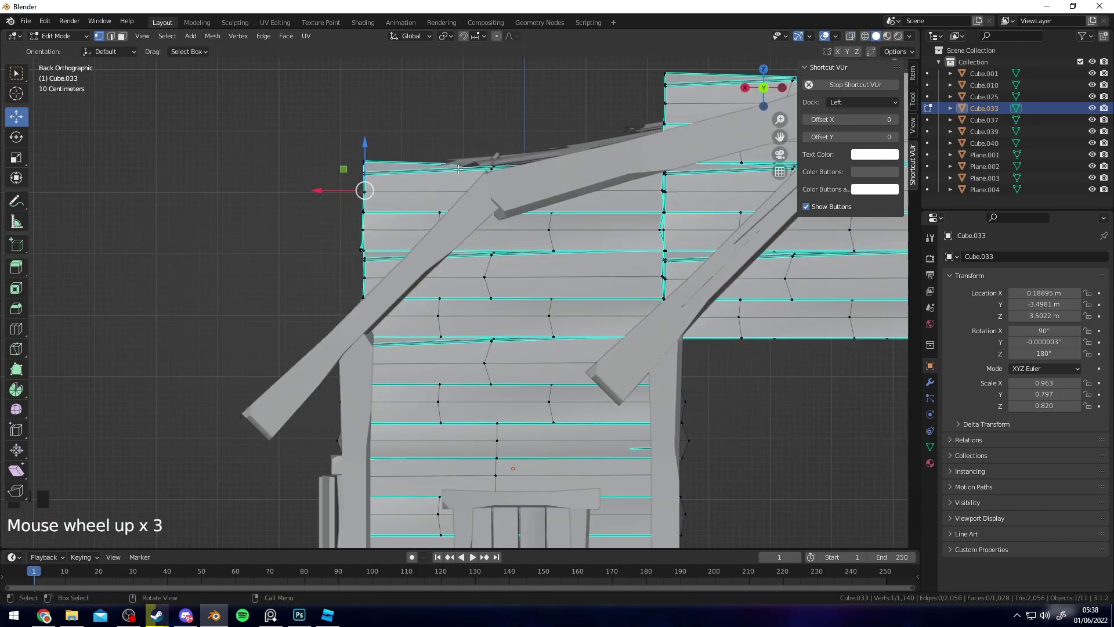
key("z")
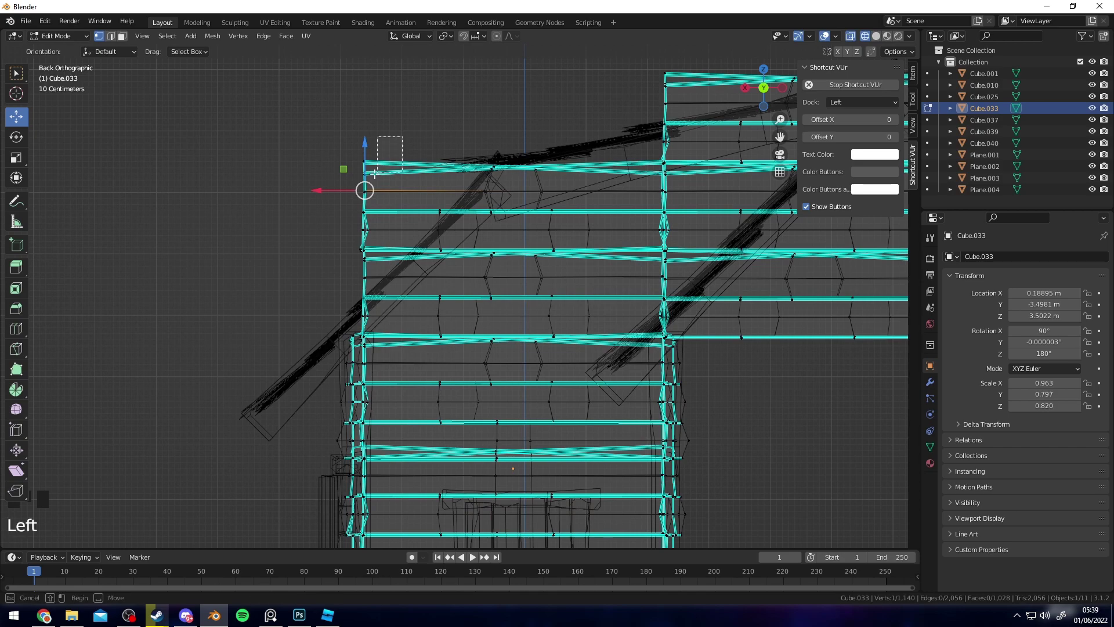
middle_click_drag(345, 184, 448, 186, "shift")
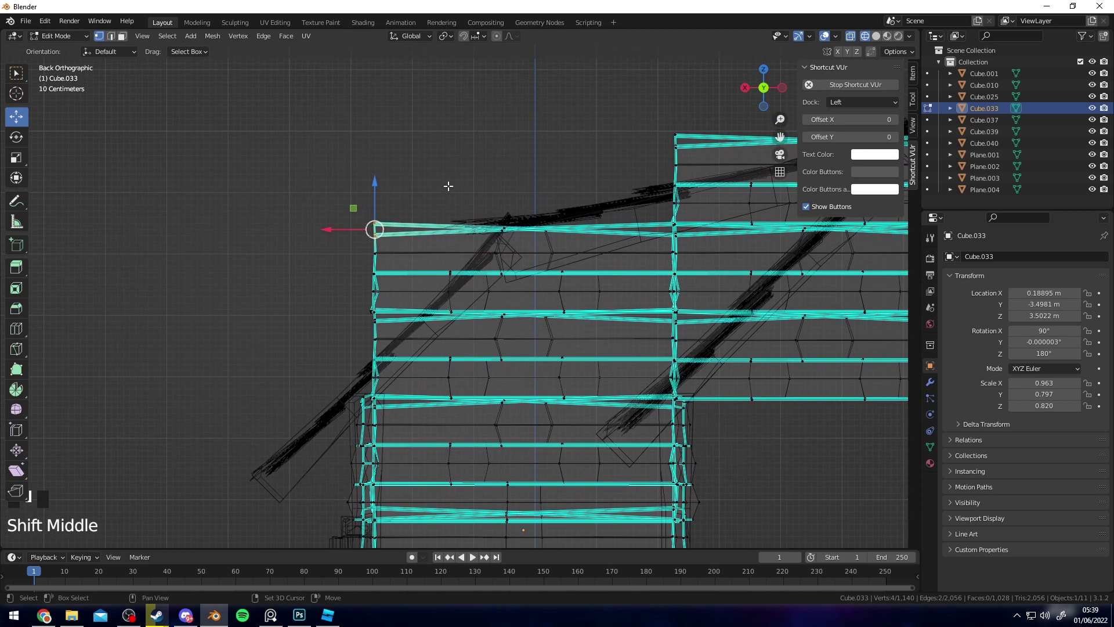
left_click(498, 36)
left_click_drag(375, 229, 388, 228)
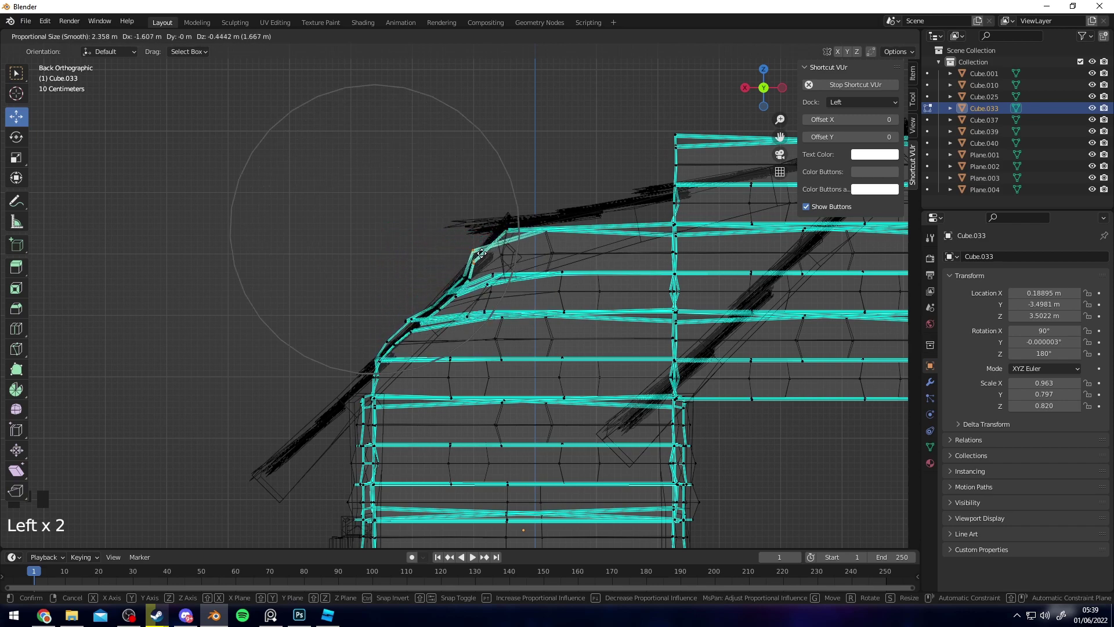
left_click(486, 251)
Step: Proportionally move the wall's lower outer plank ends about 0.18 m inward and 0.11 m down along the roof beam, and leave mesh editing
left_click_drag(539, 211, 523, 237)
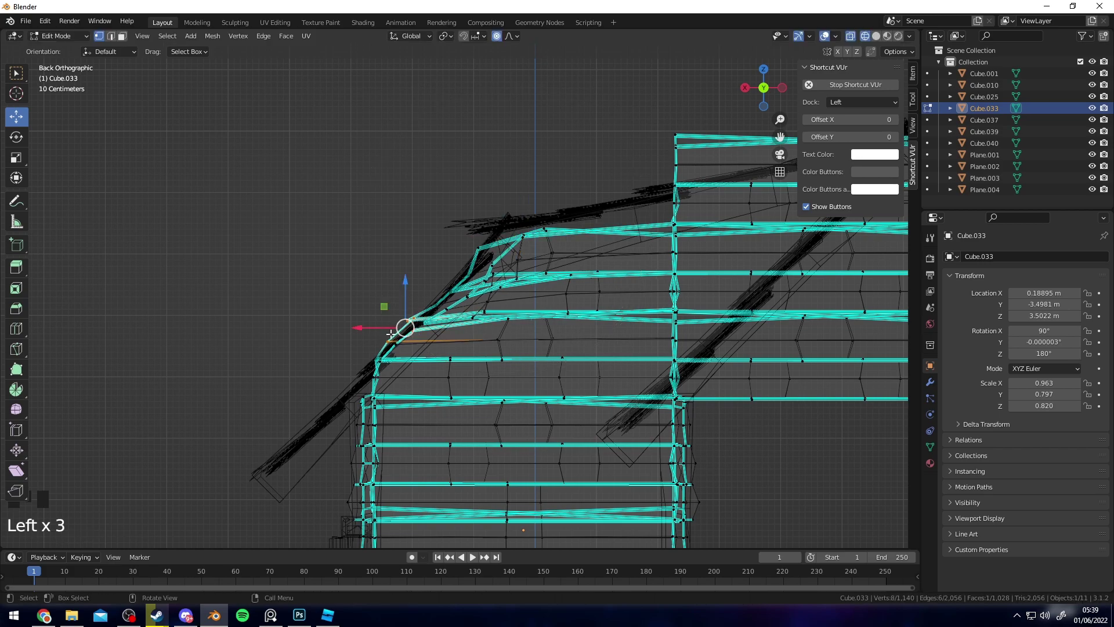
scroll(412, 329, "up", 5)
left_click_drag(410, 329, 418, 330)
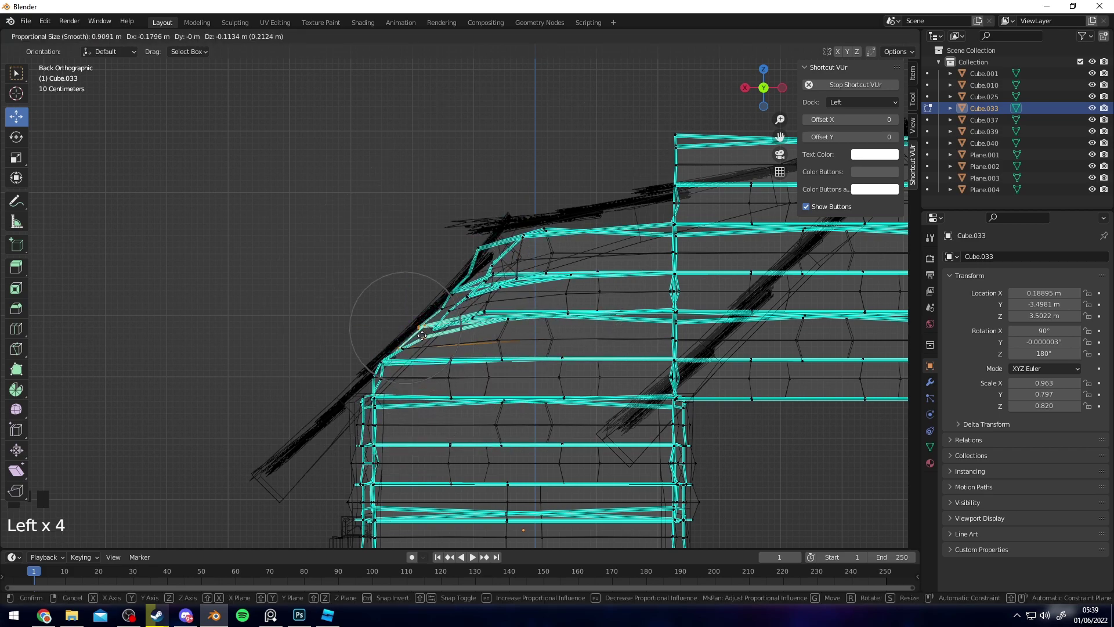
key("Tab")
key("shift+z")
Step: Examine the reshaped wall and the connected roofs from the front, side and above
middle_click_drag(444, 340, 500, 301)
left_click(486, 309)
scroll(508, 318, "down", 3)
scroll(459, 325, "down", 2)
scroll(521, 292, "up", 1)
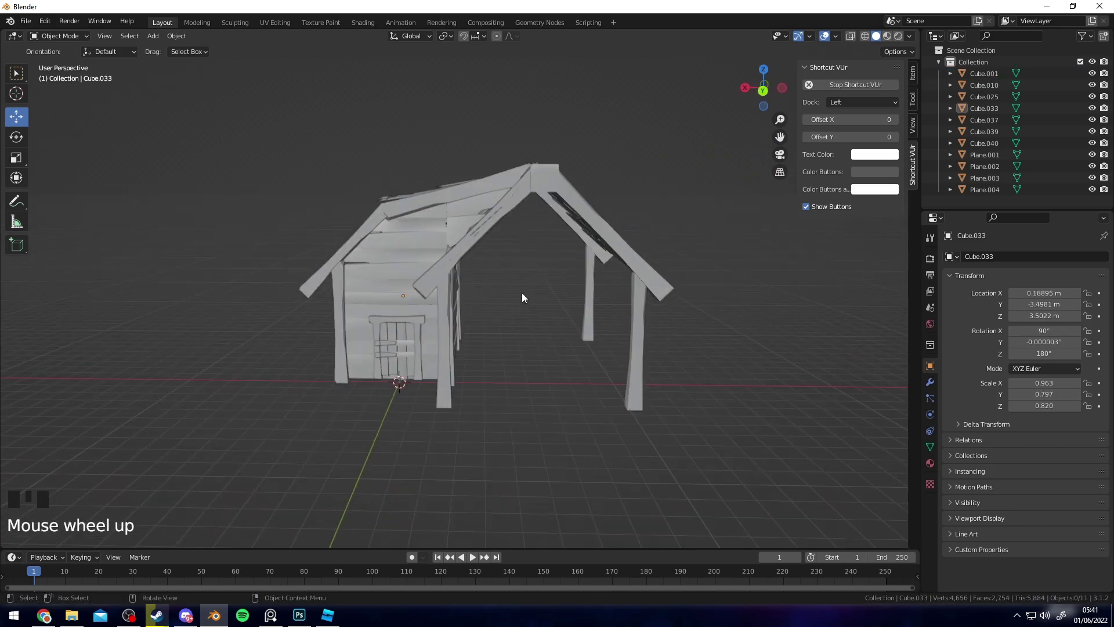
mouse_move(521, 294)
middle_mouse_down()
mouse_move(631, 304)
mouse_move(610, 330)
mouse_move(483, 329)
mouse_move(446, 318)
mouse_move(552, 226)
mouse_move(524, 274)
middle_mouse_up()
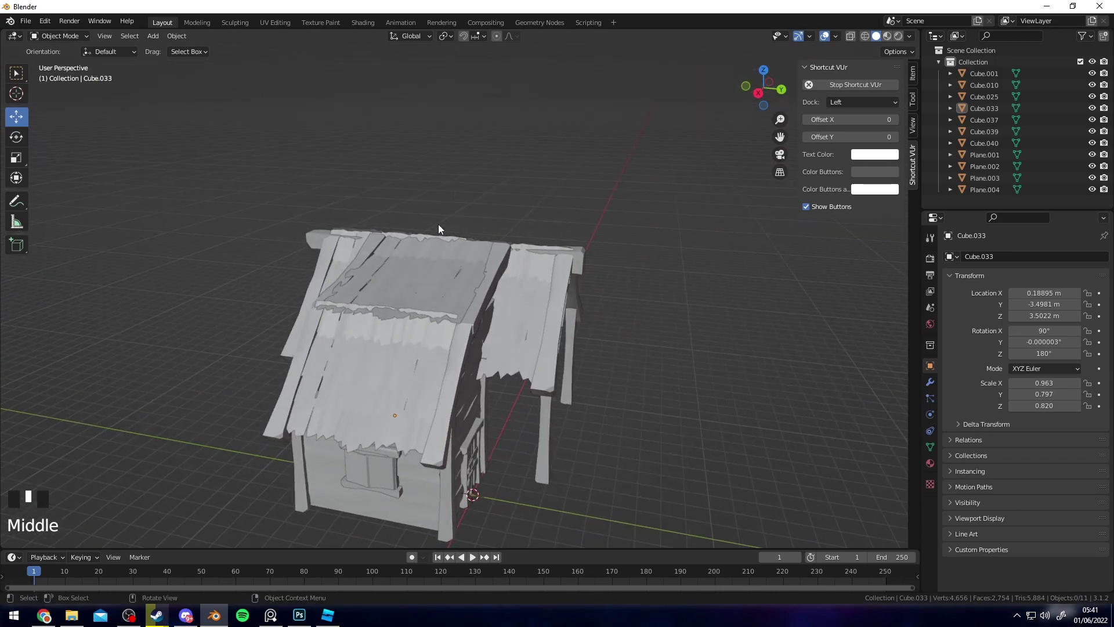
middle_click_drag(439, 219, 510, 236)
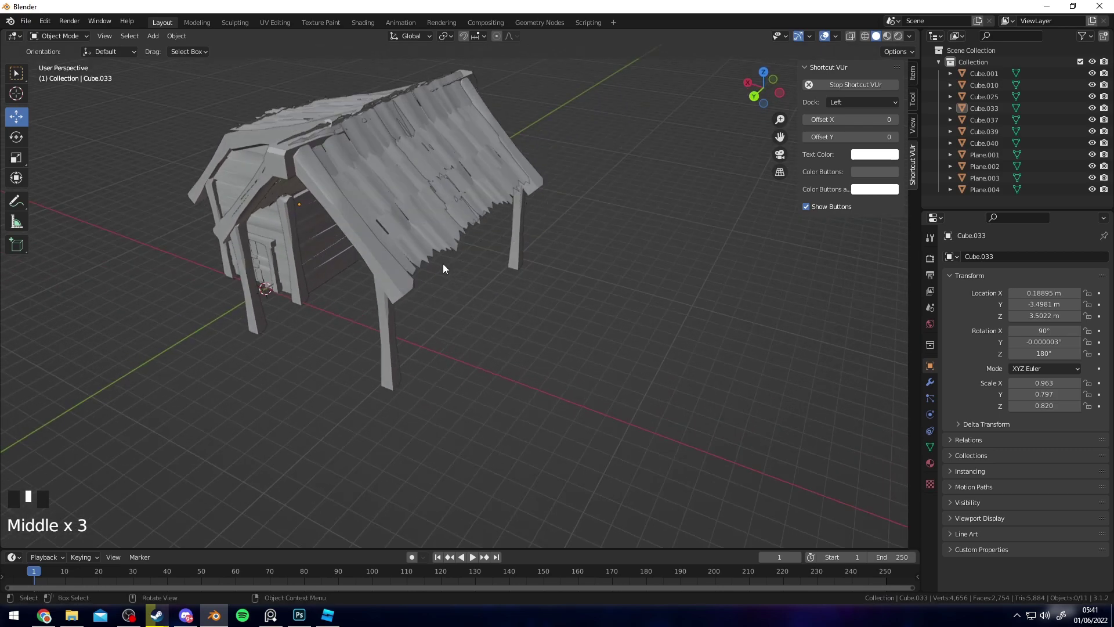
middle_click_drag(442, 259, 506, 205)
key("Tab")
middle_click_drag(385, 273, 512, 259)
key("Tab")
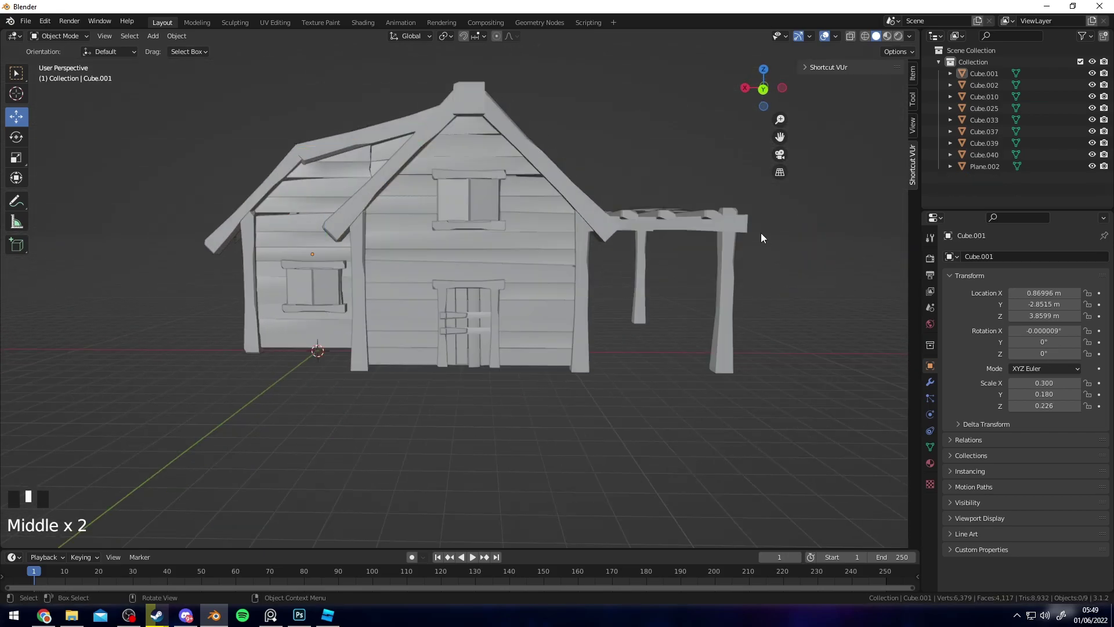
Step: Examine the completed house's front, windows, door and attached side pergola
middle_click_drag(761, 232, 702, 279)
middle_click_drag(580, 257, 431, 302)
middle_click_drag(664, 323, 630, 320)
middle_click_drag(629, 320, 602, 331, "shift")
scroll(602, 331, "down", 2)
left_click_drag(676, 402, 602, 347)
scroll(642, 300, "up", 2)
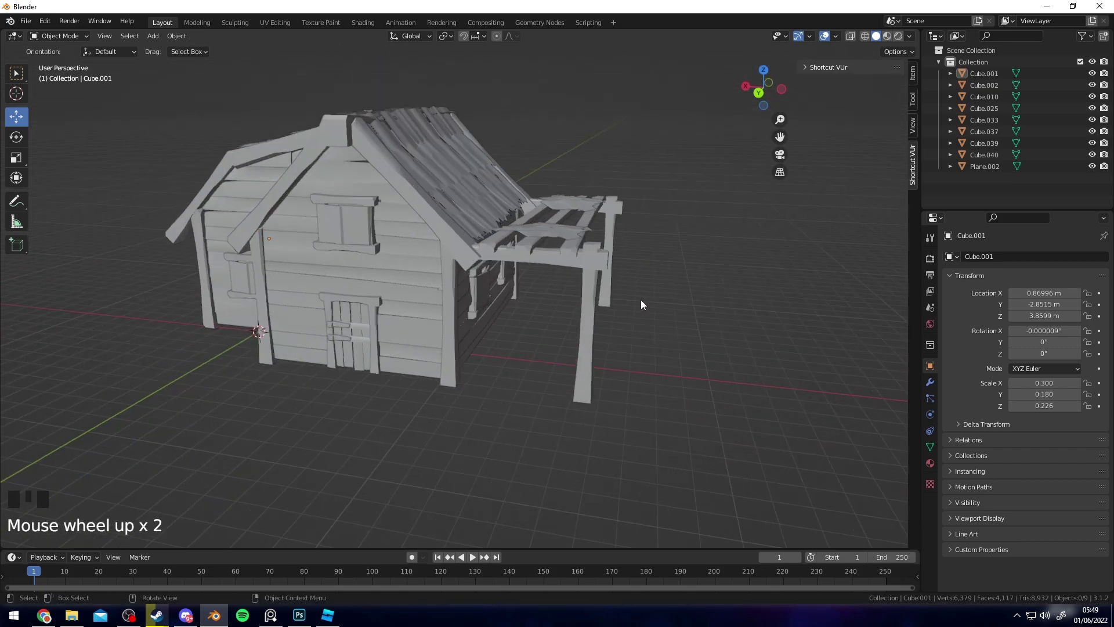
middle_click_drag(642, 300, 640, 332)
left_click(645, 362)
scroll(391, 242, "up", 2, "shift")
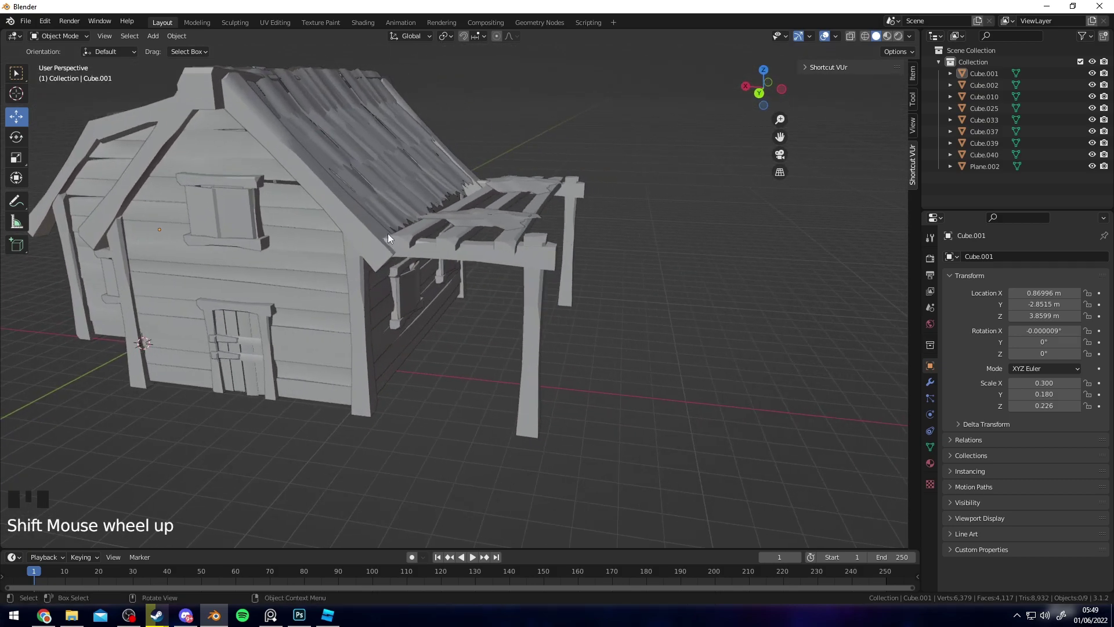
Step: Select the roof shingles and examine the loose shingle patches over the pergola beams
left_click(510, 246)
middle_click_drag(510, 246, 634, 325)
scroll(514, 276, "up", 1)
left_click(561, 330)
middle_click_drag(561, 329, 359, 309)
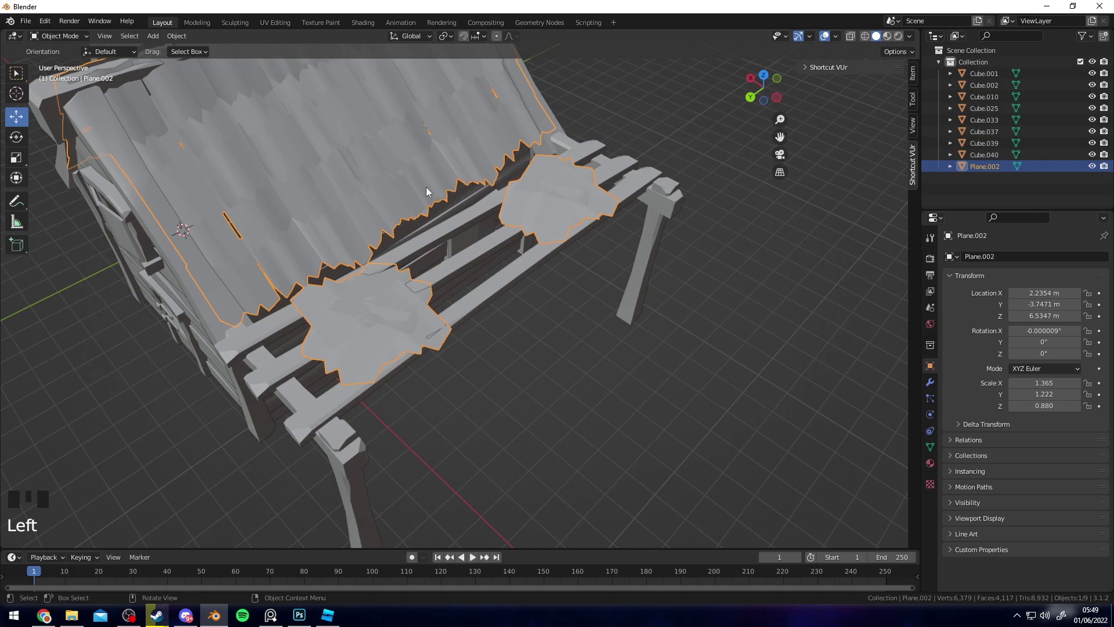
middle_click_drag(452, 199, 549, 176)
scroll(488, 214, "up", 1)
scroll(444, 247, "down", 2)
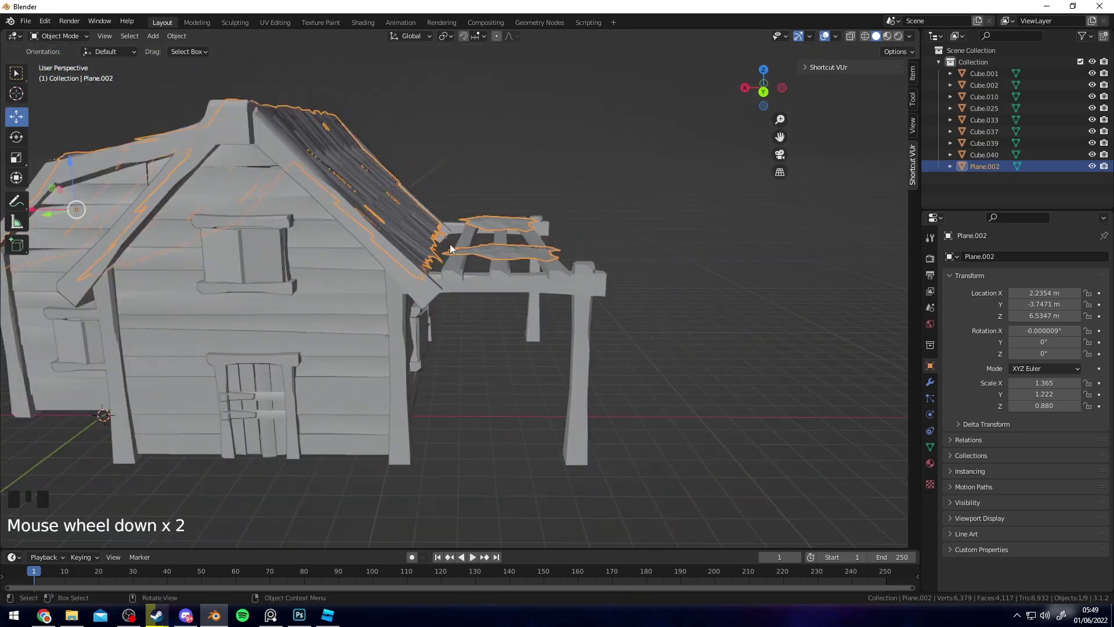
scroll(444, 247, "down", 3)
middle_click_drag(450, 252, 493, 302)
left_click(542, 399)
middle_click_drag(542, 399, 543, 361)
Step: Examine the completed house's rear plank walls and roof joints from several angles
middle_click_drag(519, 233, 619, 276)
scroll(542, 273, "down", 1)
middle_click_drag(542, 272, 436, 274)
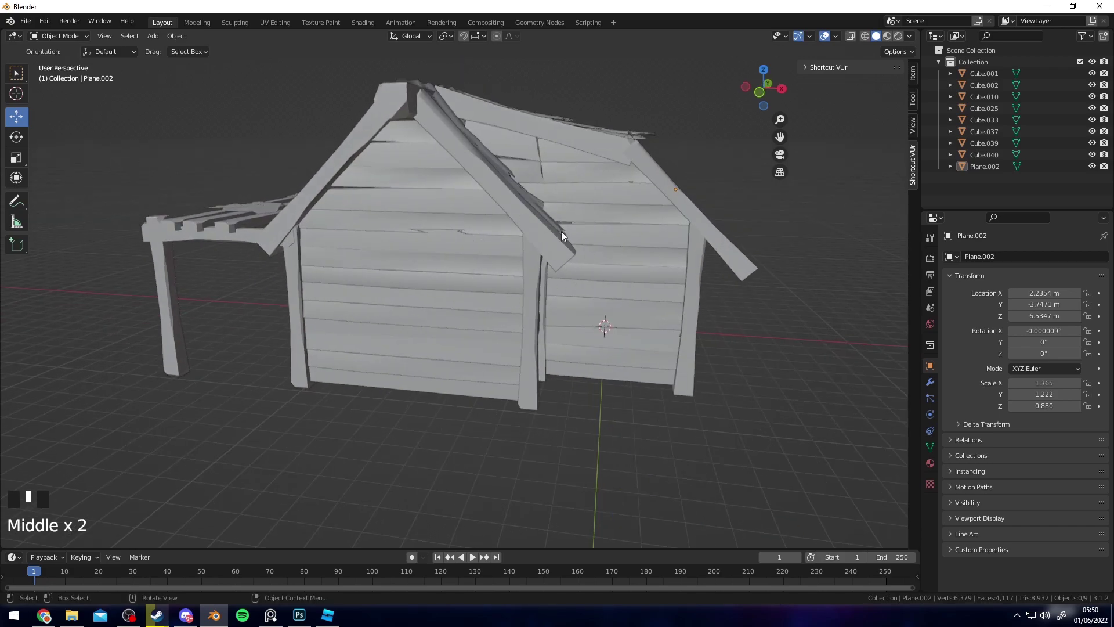
middle_click_drag(566, 235, 442, 232)
scroll(443, 232, "up", 1)
scroll(364, 243, "up", 1)
scroll(363, 280, "down", 1)
middle_click_drag(363, 281, 637, 309)
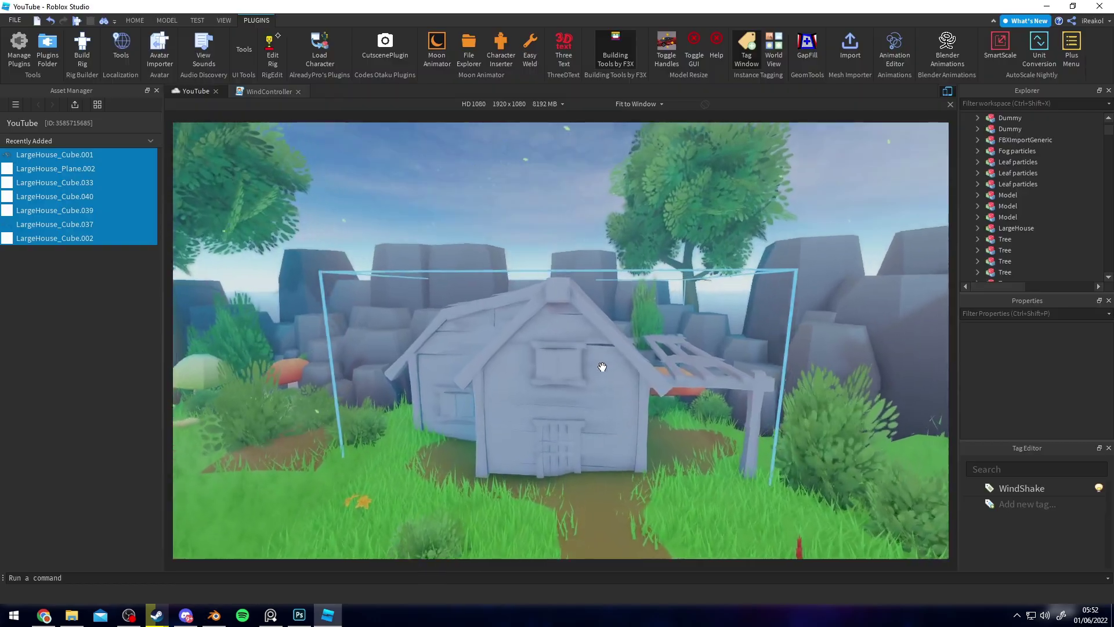
Step: Switch to Roblox Studio and examine the imported LargeHouse model's roof, pergola and front door in the map
scroll(604, 371, "up", 10)
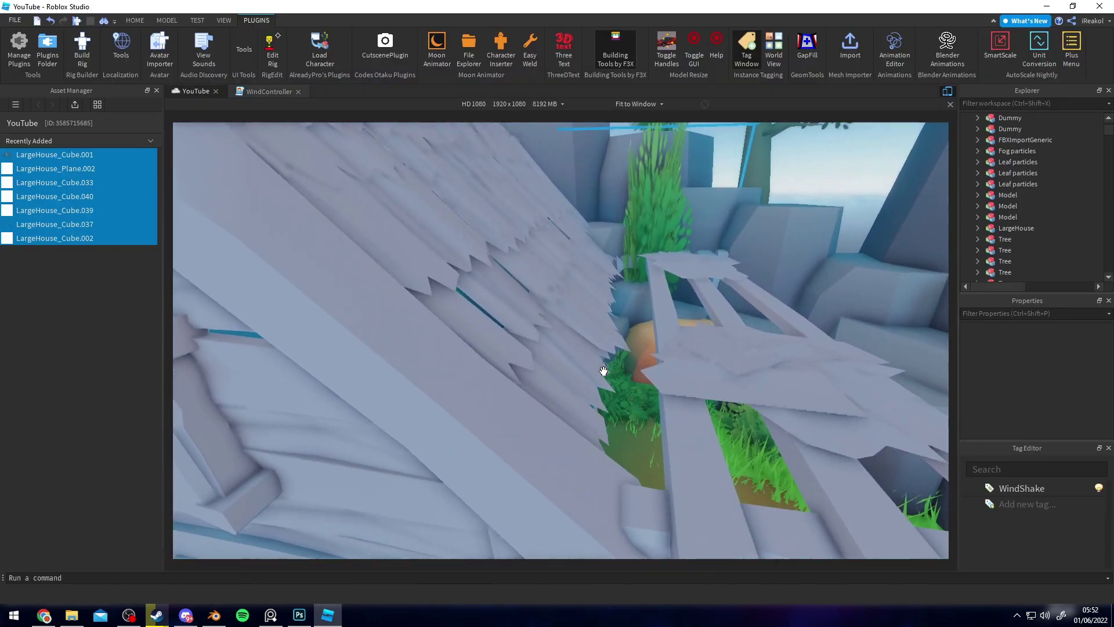
scroll(603, 371, "down", 8)
right_click_drag(604, 371, 603, 371)
scroll(604, 371, "down", 4)
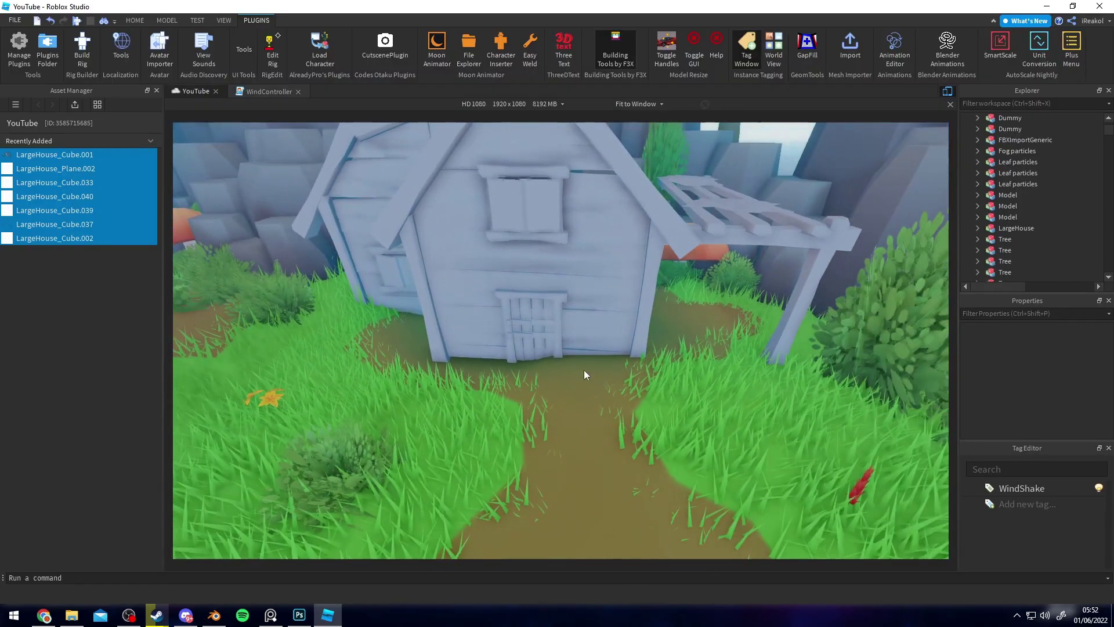
scroll(577, 365, "up", 2)
scroll(580, 246, "up", 1)
right_click_drag(580, 246, 491, 204)
scroll(458, 163, "up", 1)
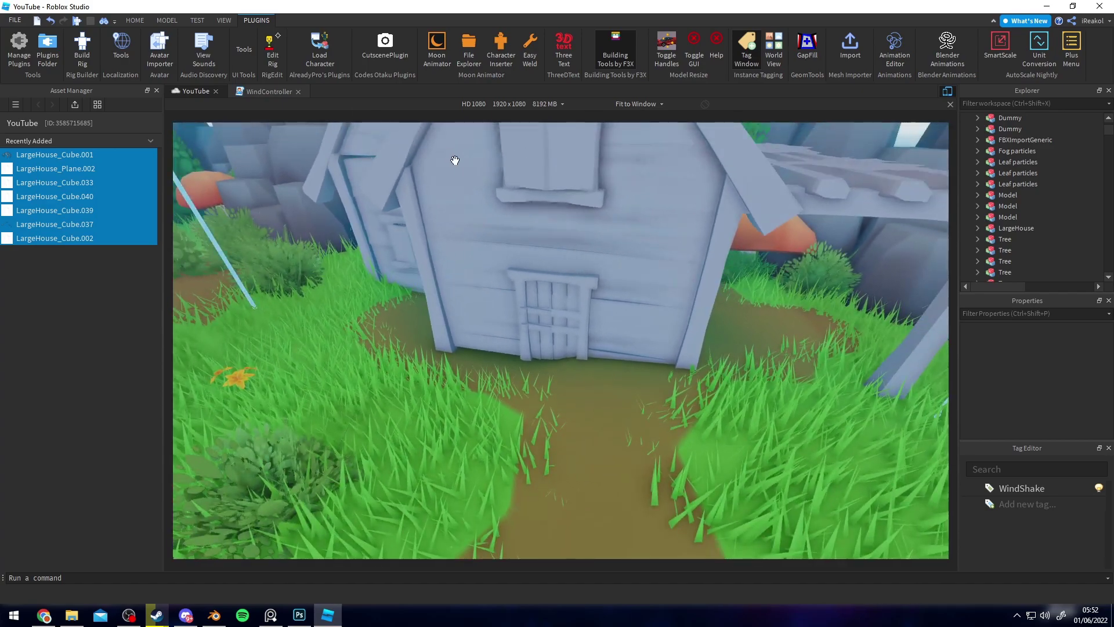
right_click_drag(458, 163, 460, 166)
scroll(460, 166, "up", 2)
scroll(542, 221, "down", 2)
Step: Insert a dummy character rig at the house's front door and focus on it to judge the scale
right_click_drag(542, 221, 542, 221)
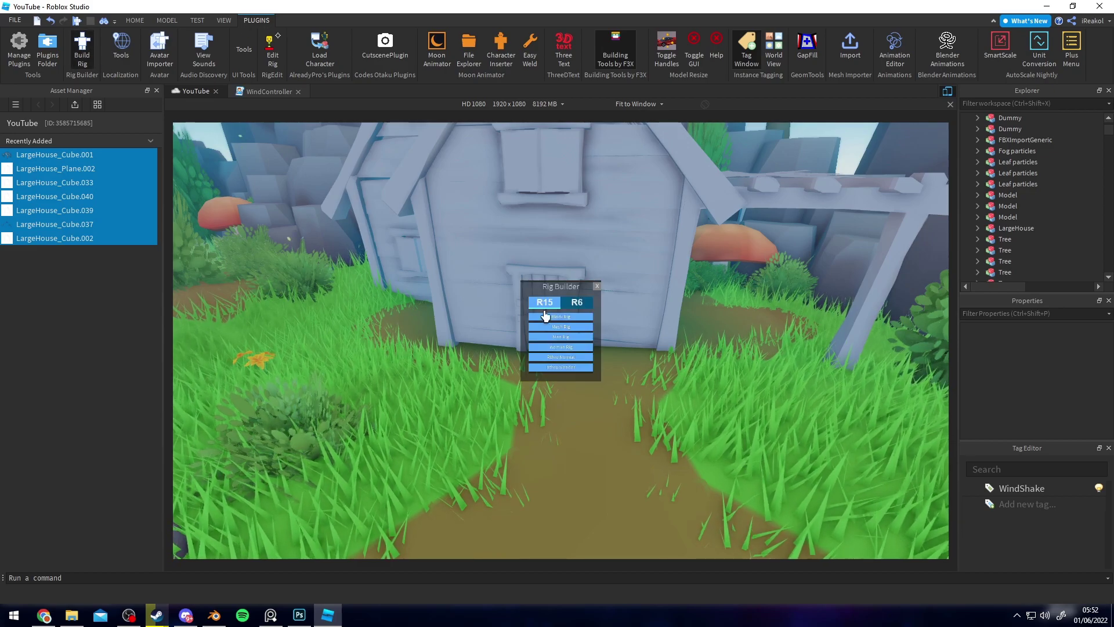
left_click(561, 316)
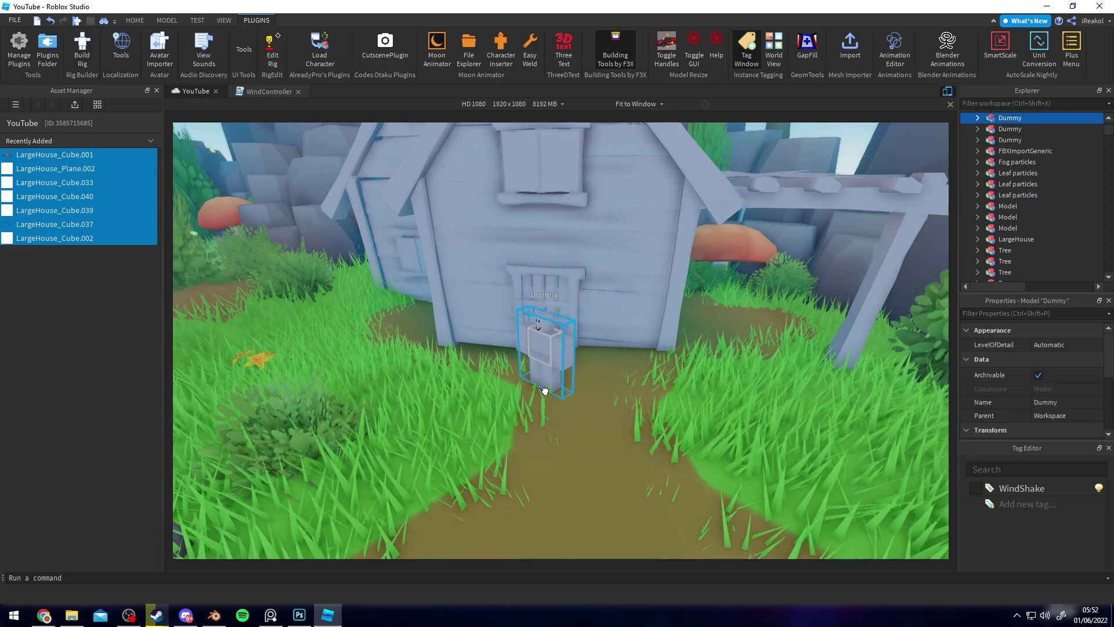
key("f")
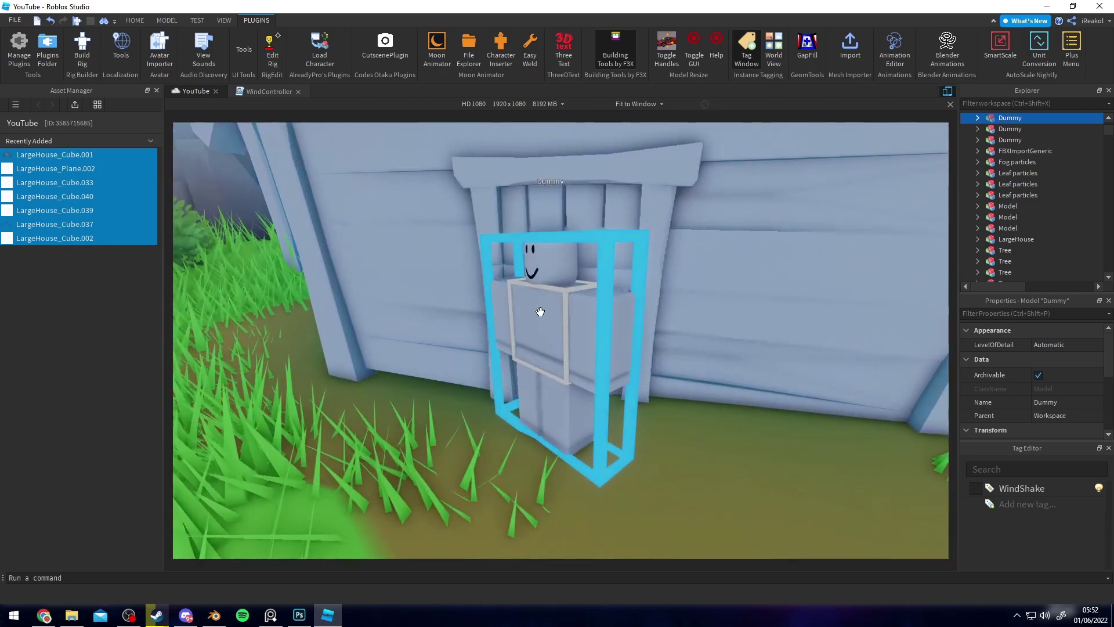
right_click_drag(563, 239, 610, 388)
scroll(605, 391, "down", 3)
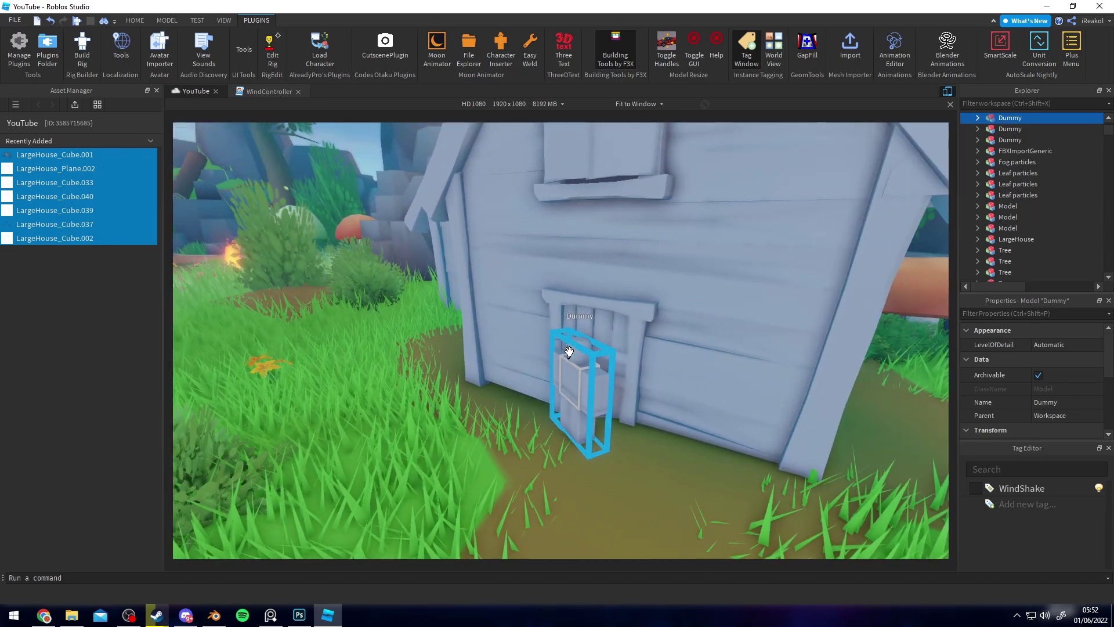
Step: Check the large house's door scale and how the front wall sits on the ground
mouse_move(571, 354)
right_mouse_down()
mouse_move(569, 329)
mouse_move(573, 371)
right_mouse_up()
key("w")
key("s")
key("w")
key("s")
key("w")
key("w")
key("w")
key("w")
key("s")
key("w")
key("s")
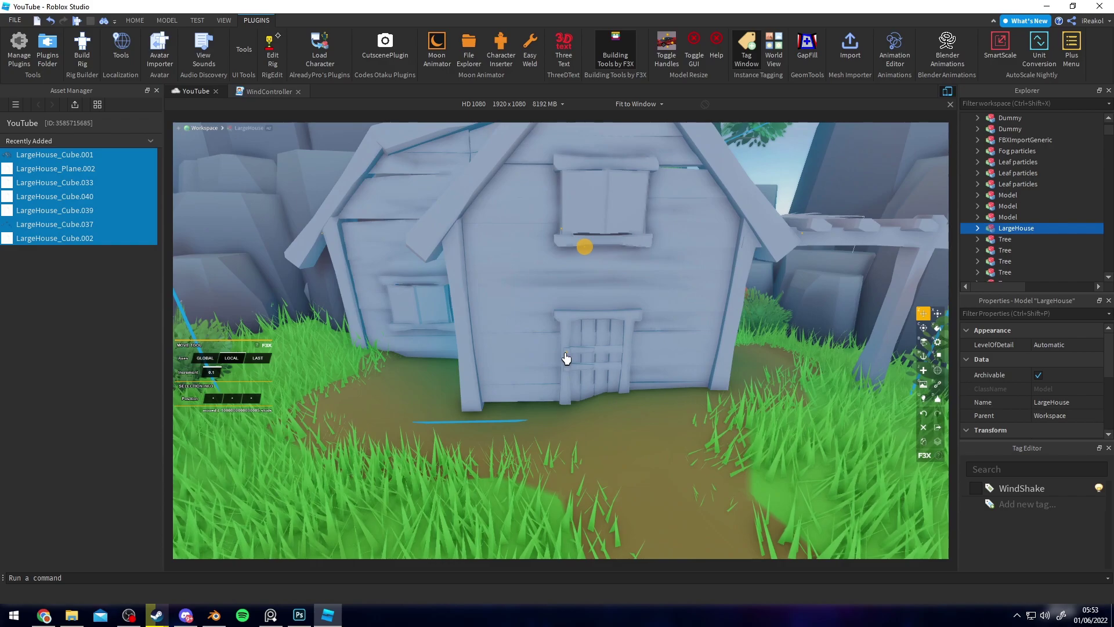
right_click_drag(567, 358, 571, 341)
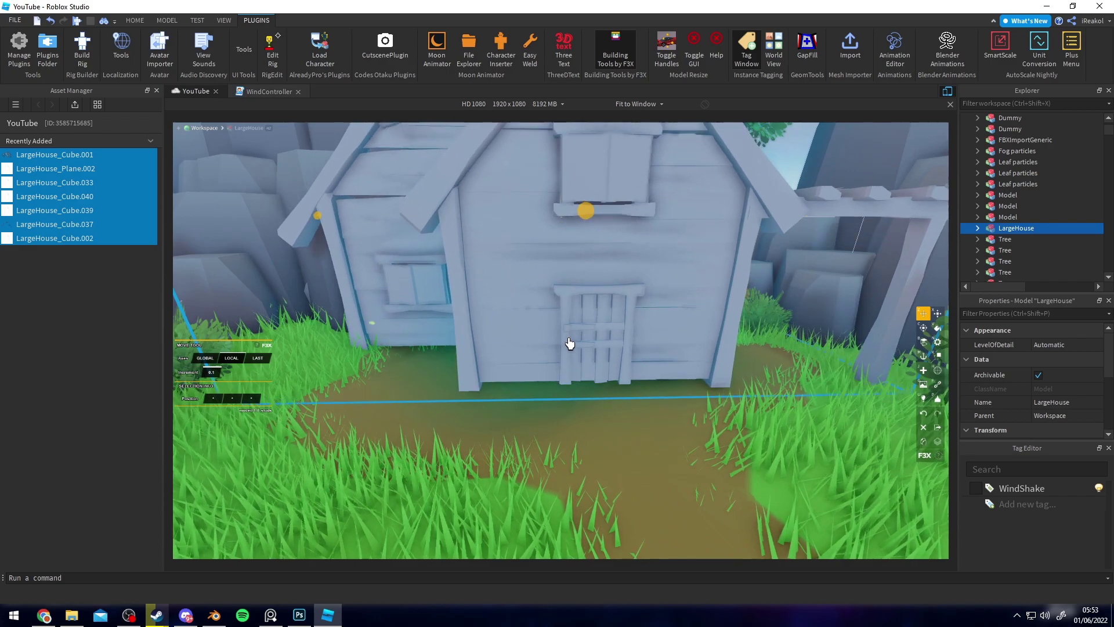
key("s")
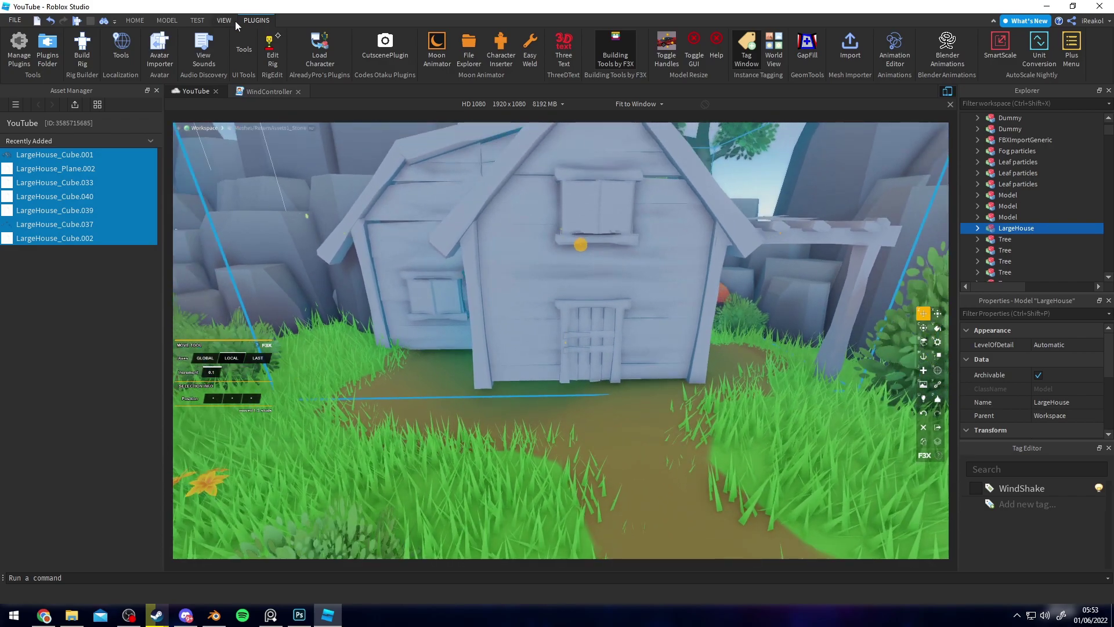
Step: Open the Terrain Editor in place of the Asset Manager
left_click(225, 21)
key("s")
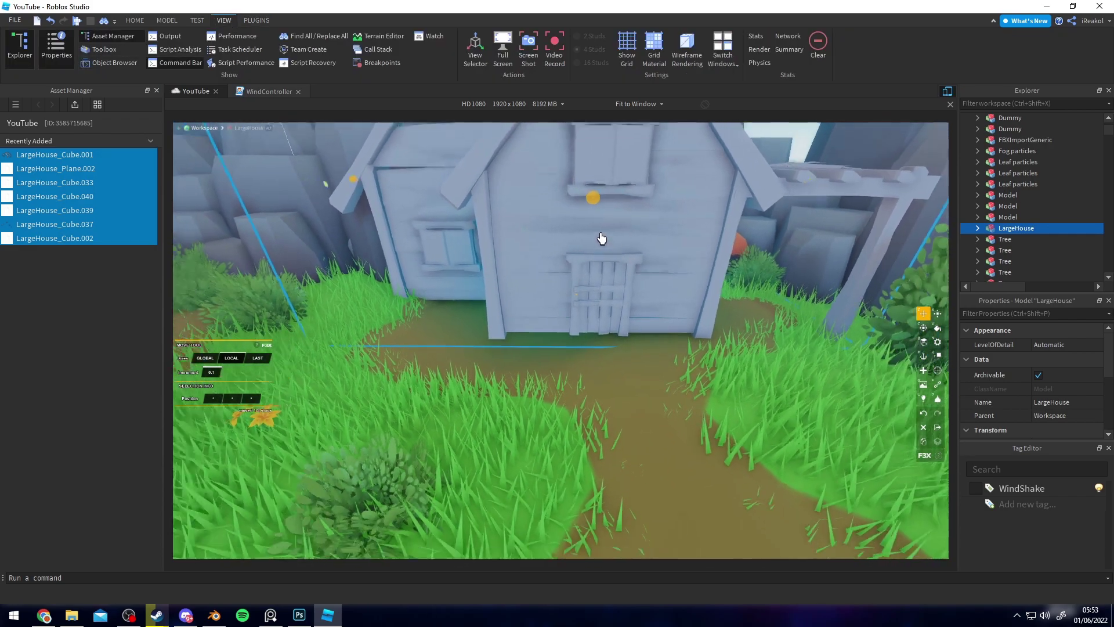
key("w")
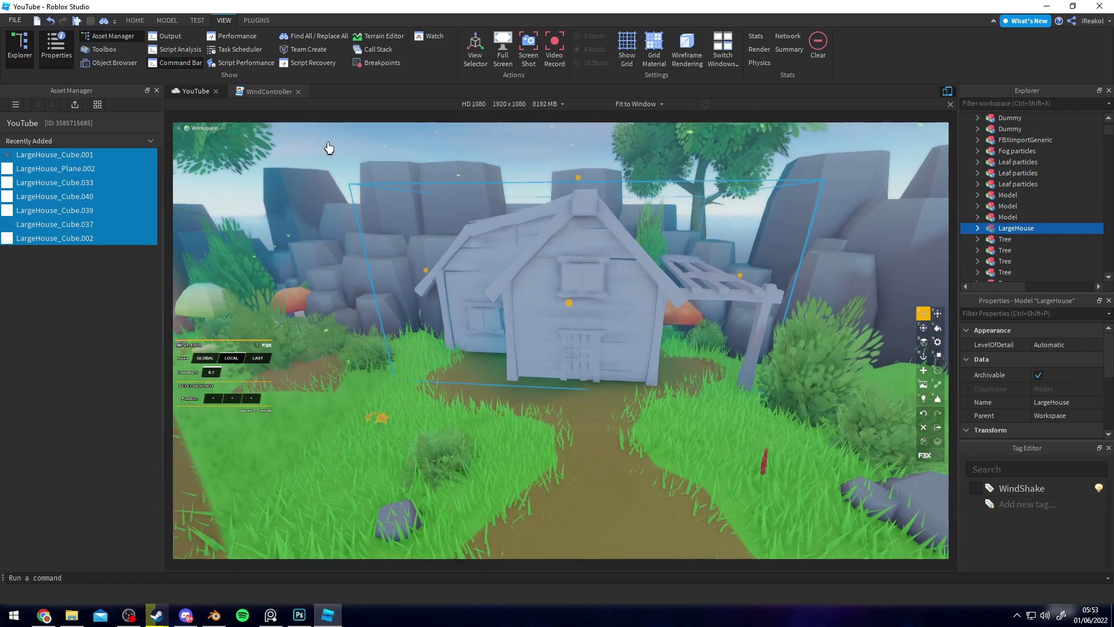
left_click(377, 37)
left_click(156, 334)
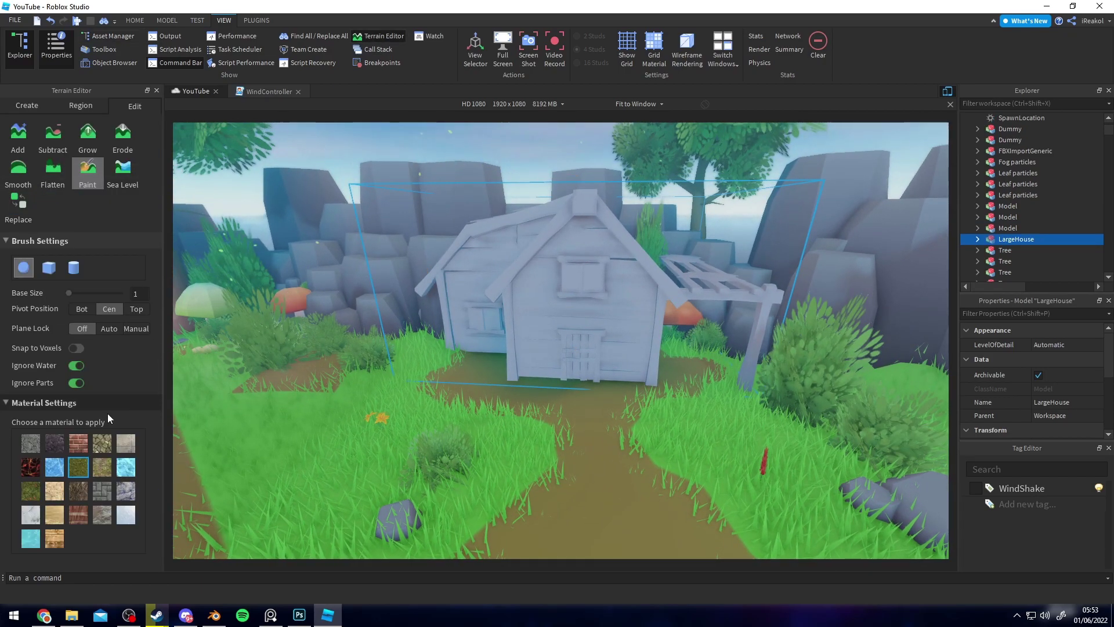
Step: Flatten the terrain in front of the large house with a spherical brush at base size 6 and strength 1
left_click(53, 172)
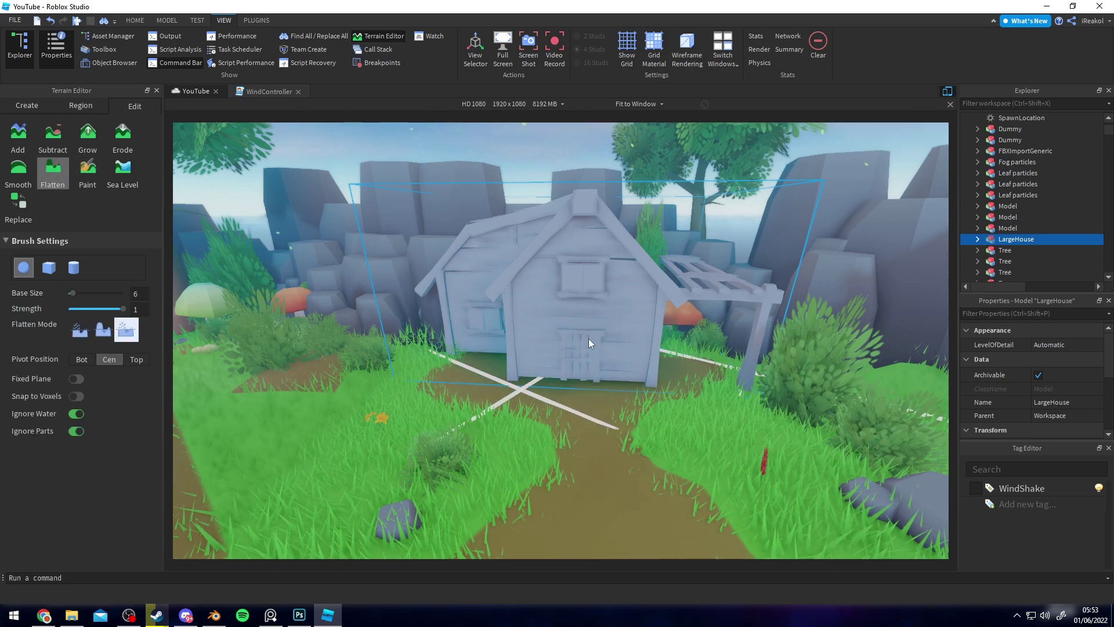
left_click(88, 138)
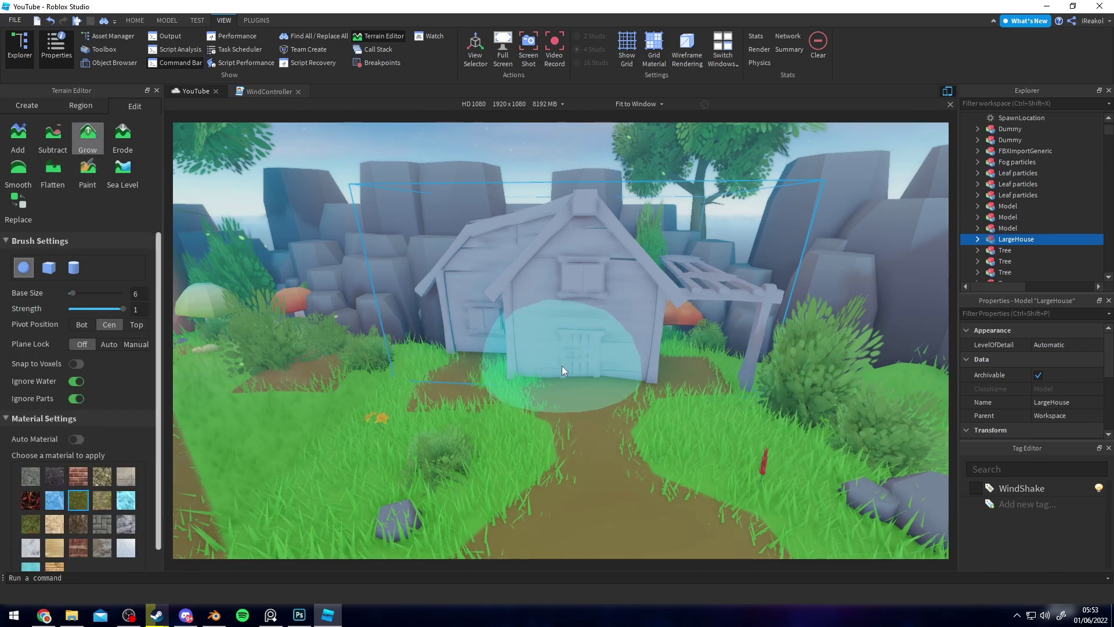
key("w")
key("d")
key("a")
left_click(54, 172)
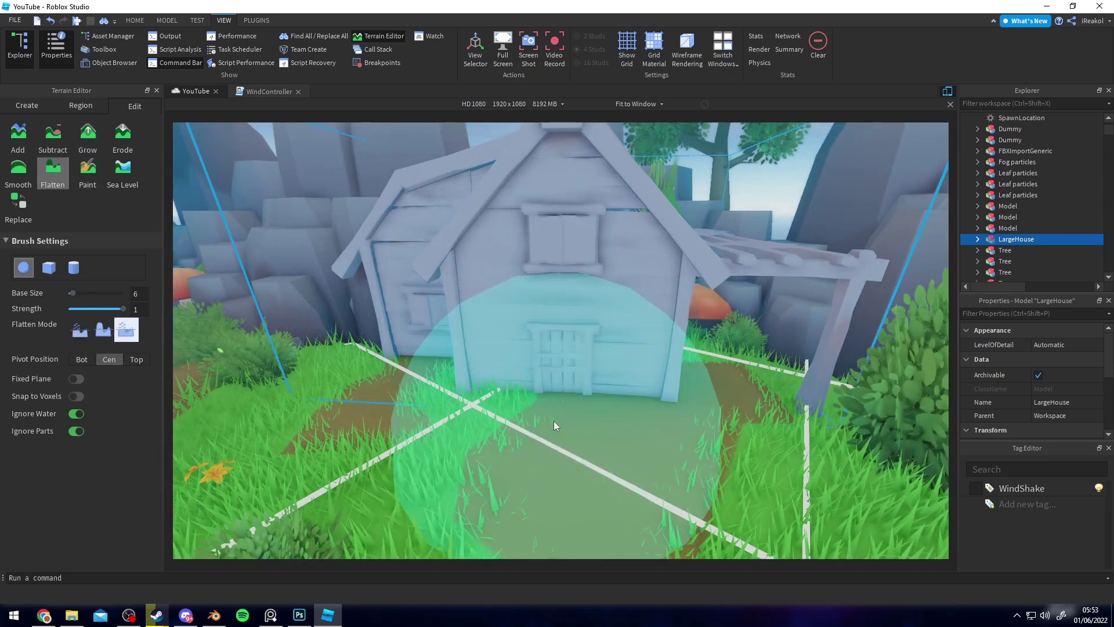
mouse_move(550, 419)
left_mouse_down()
mouse_move(419, 351)
mouse_move(734, 368)
left_mouse_up()
scroll(644, 358, "down", 5)
Step: Paint brown dirt over the grass around the house front and widen the path, using a brush base size of 1
left_click(87, 172)
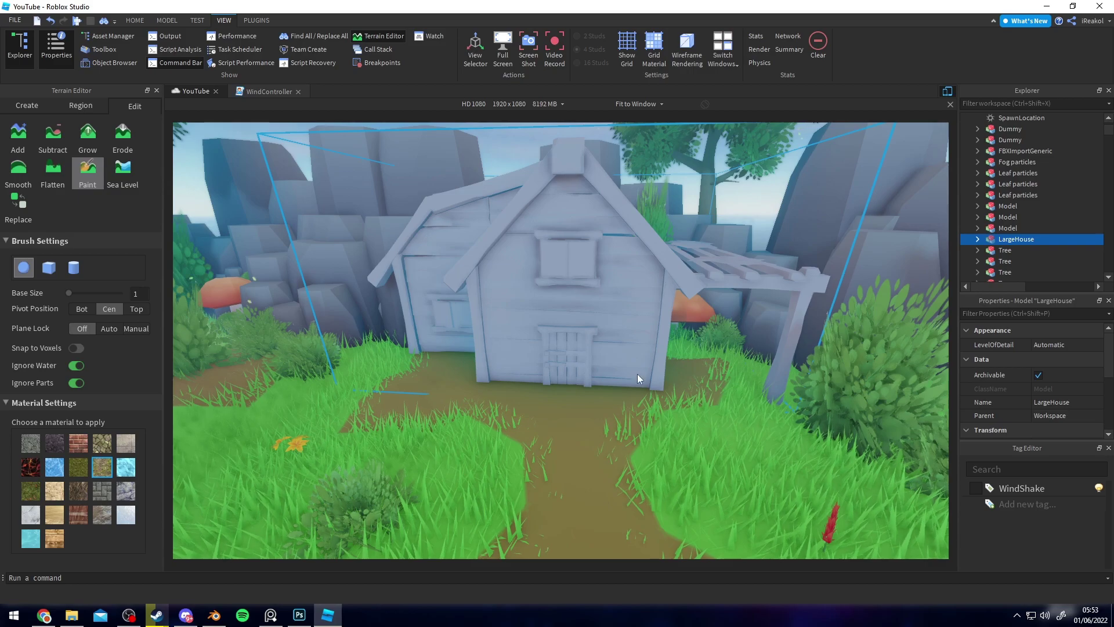
key("s")
mouse_move(730, 370)
left_mouse_down()
mouse_move(660, 402)
mouse_move(537, 418)
left_mouse_up()
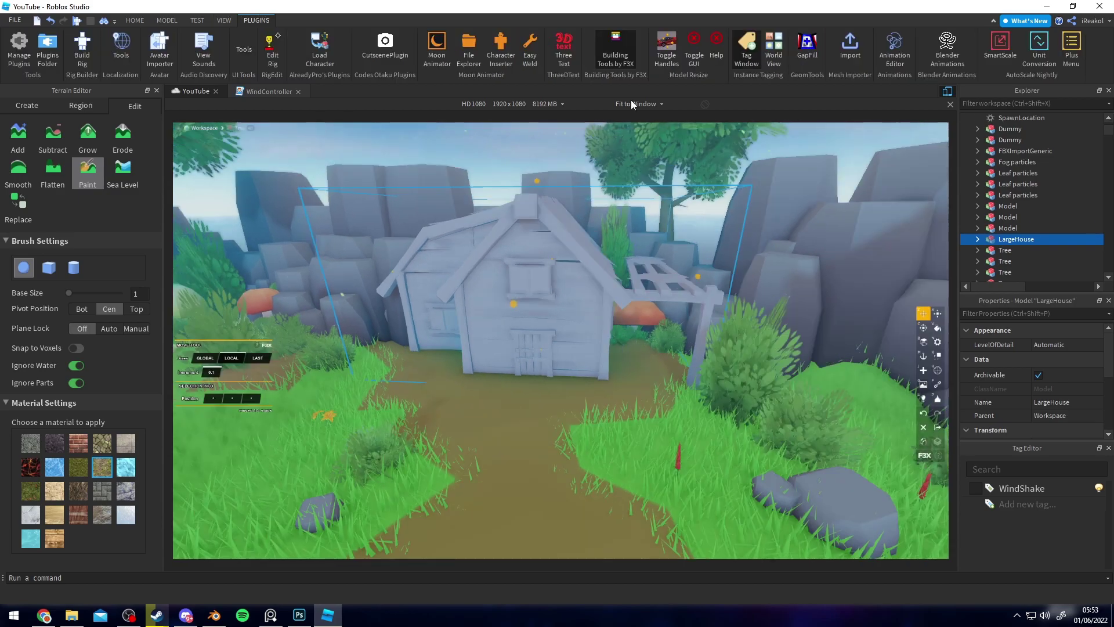
scroll(645, 242, "up", 5)
right_click_drag(645, 242, 645, 243)
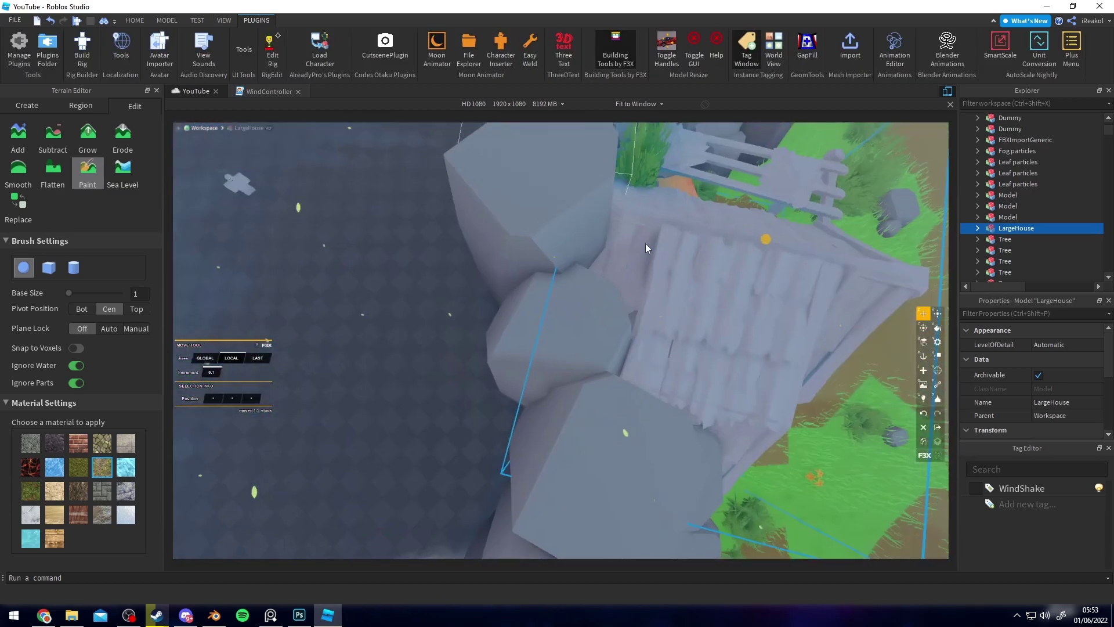
Step: Apply the fisherman house roof's yellow colour, RGB 248, 217, 109, to the large house's roof planks
left_click(565, 253)
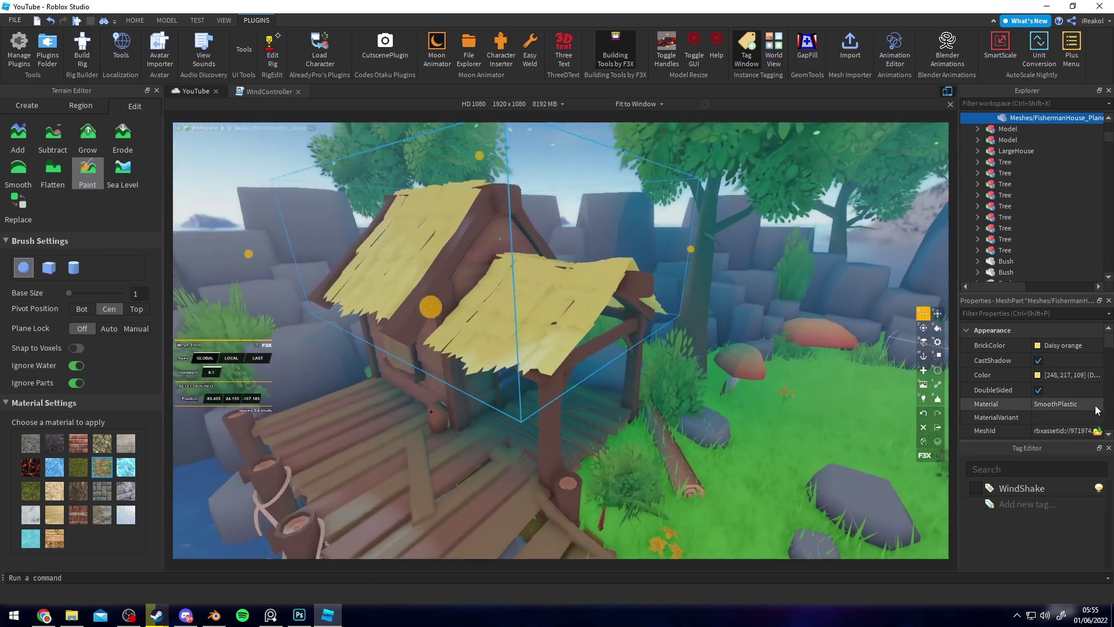
left_click(1069, 375)
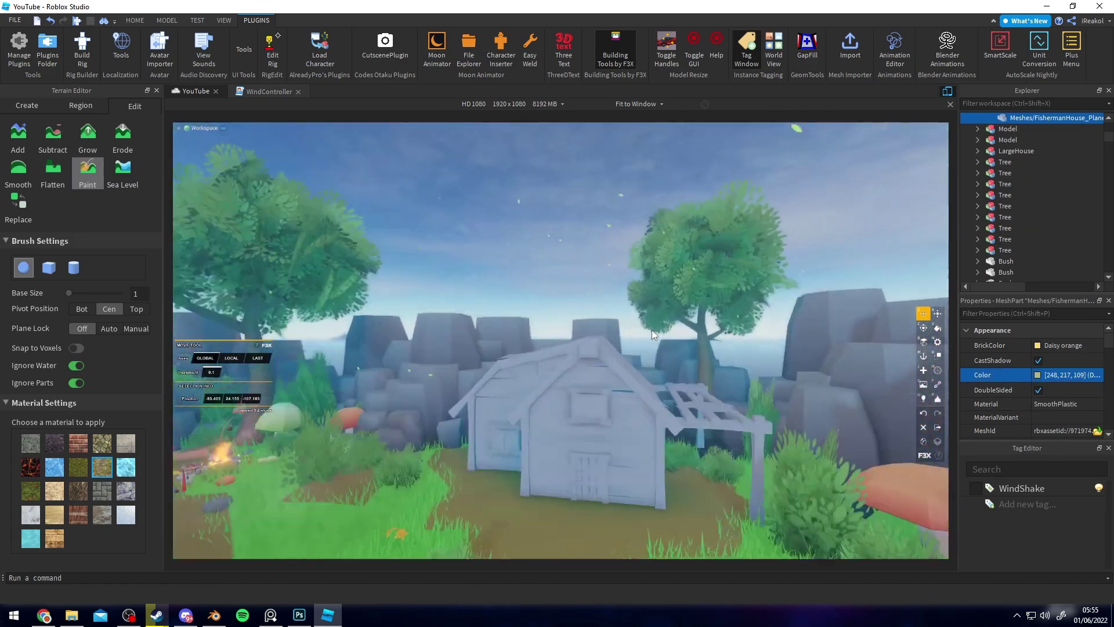
scroll(653, 330, "up", 5)
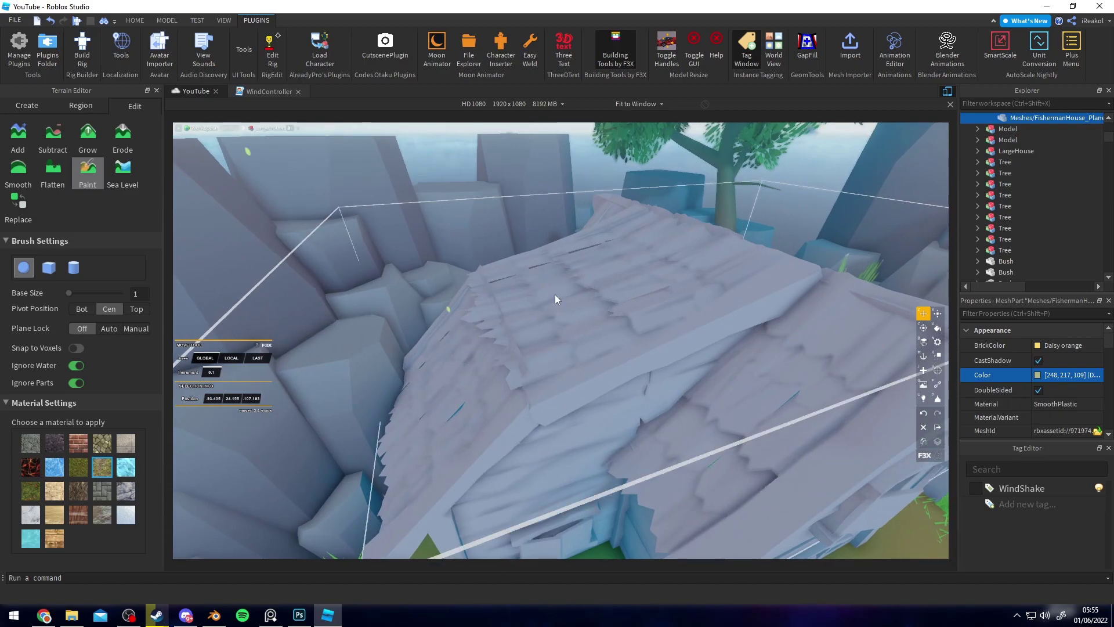
left_click(555, 294)
left_click(1053, 375)
key("Return")
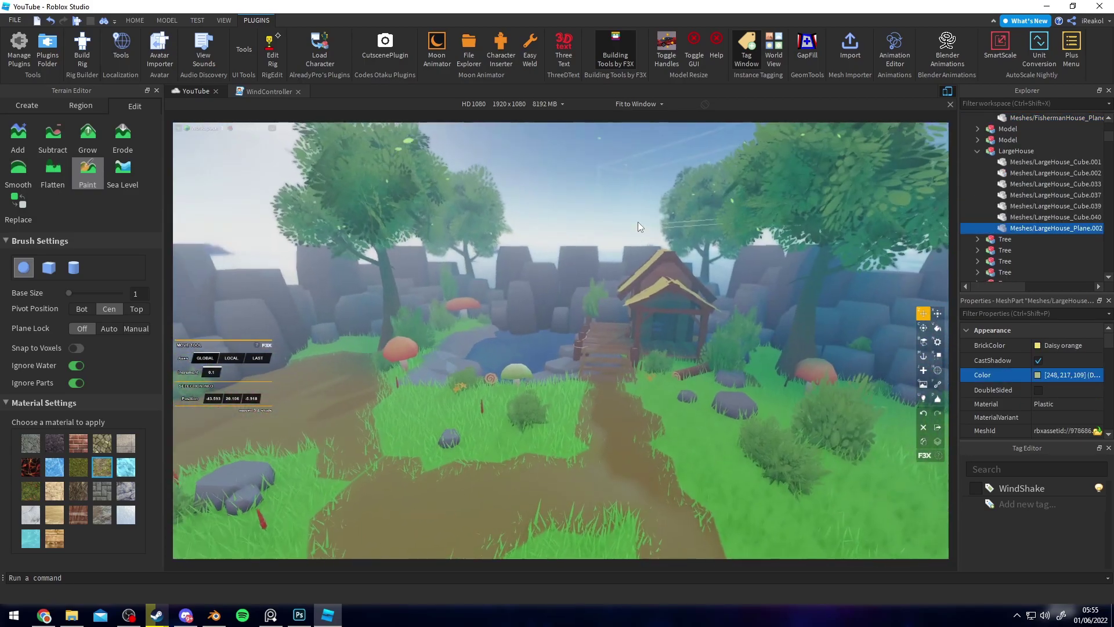
scroll(639, 222, "up", 10)
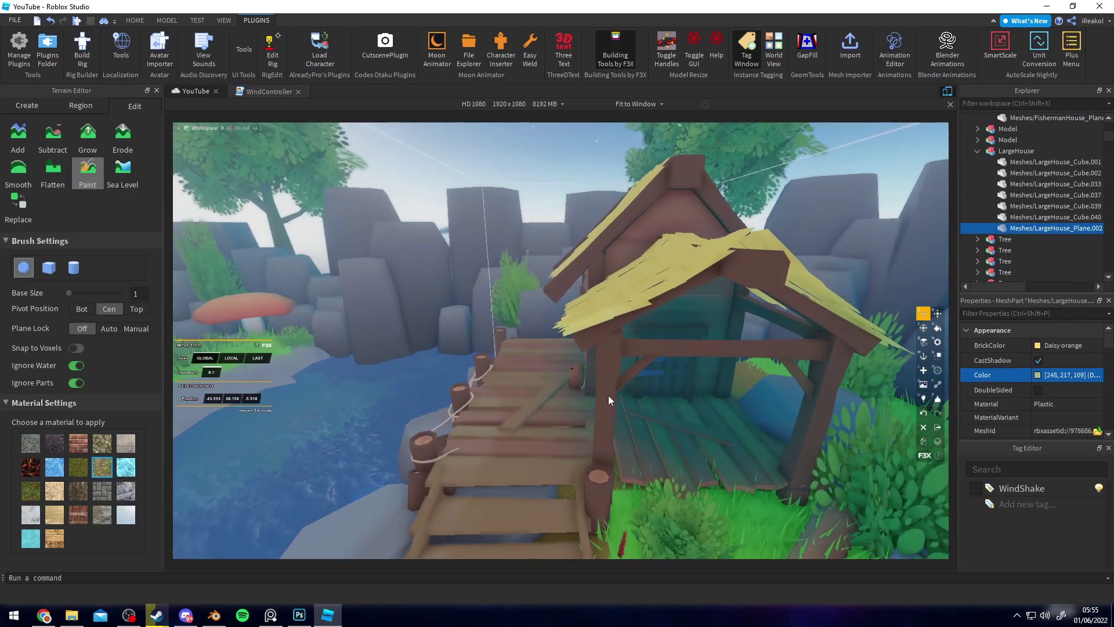
left_click(687, 398)
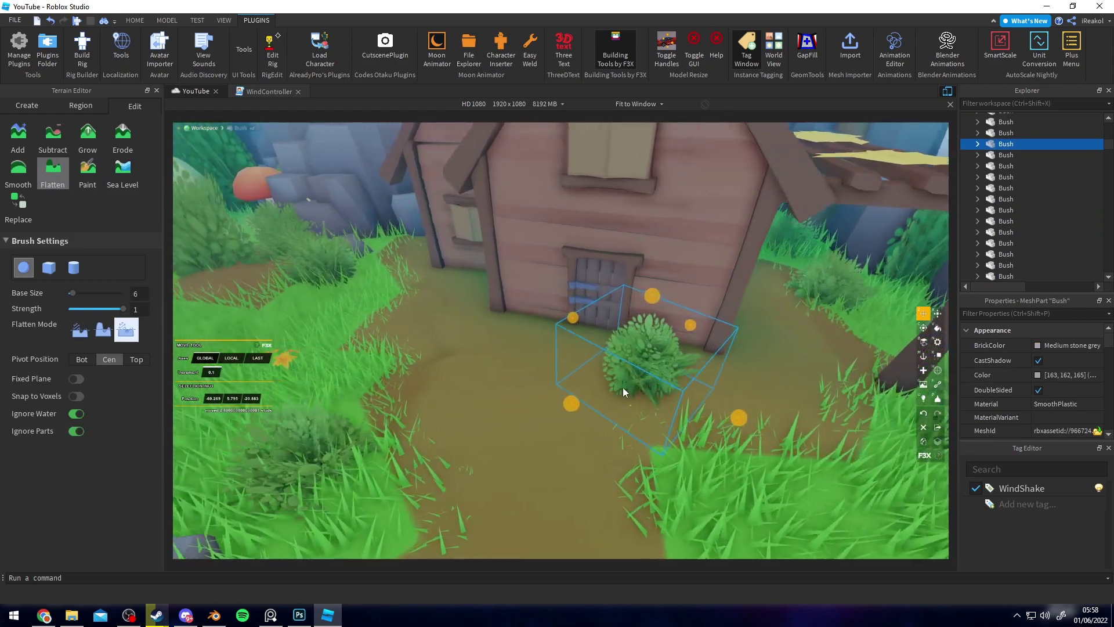
Step: Move a bush against the large house's wall beneath the lower shuttered window
scroll(541, 345, "up", 2)
mouse_move(541, 345)
left_mouse_down()
mouse_move(511, 318)
mouse_move(569, 338)
mouse_move(549, 335)
left_mouse_up()
left_click_drag(524, 216, 523, 237)
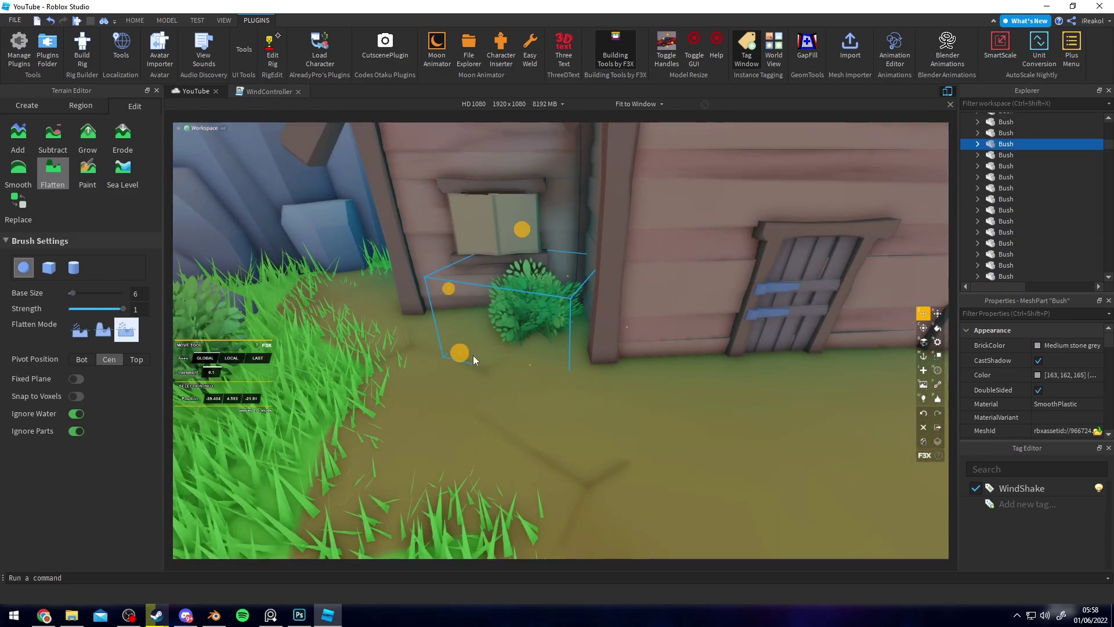
left_click_drag(468, 369, 473, 355)
Step: Place another bush against the front wall between the door and the house corner
right_click_drag(611, 269, 612, 270)
key("w")
left_click_drag(624, 382, 621, 391)
right_click_drag(620, 391, 620, 391)
key("s")
left_click_drag(621, 392, 583, 416)
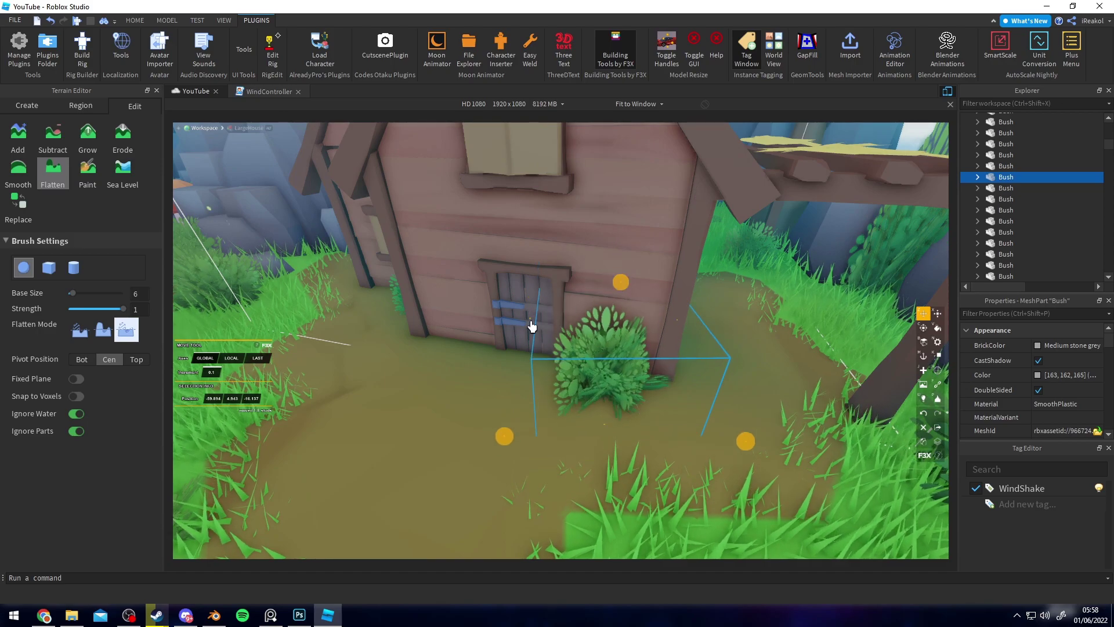
Step: Duplicate the bush beside the front door and shift the copy along the house front
key("ctrl+d")
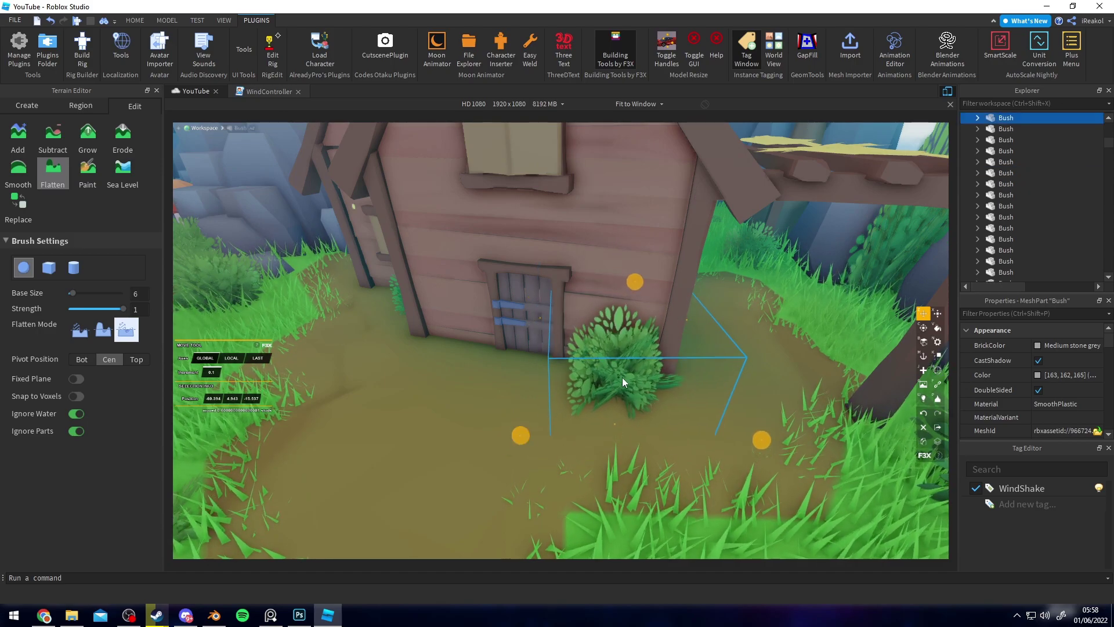
key("s")
left_click_drag(622, 377, 625, 439)
right_click_drag(625, 439, 625, 440)
left_click_drag(625, 440, 573, 407)
right_click_drag(573, 408, 539, 327)
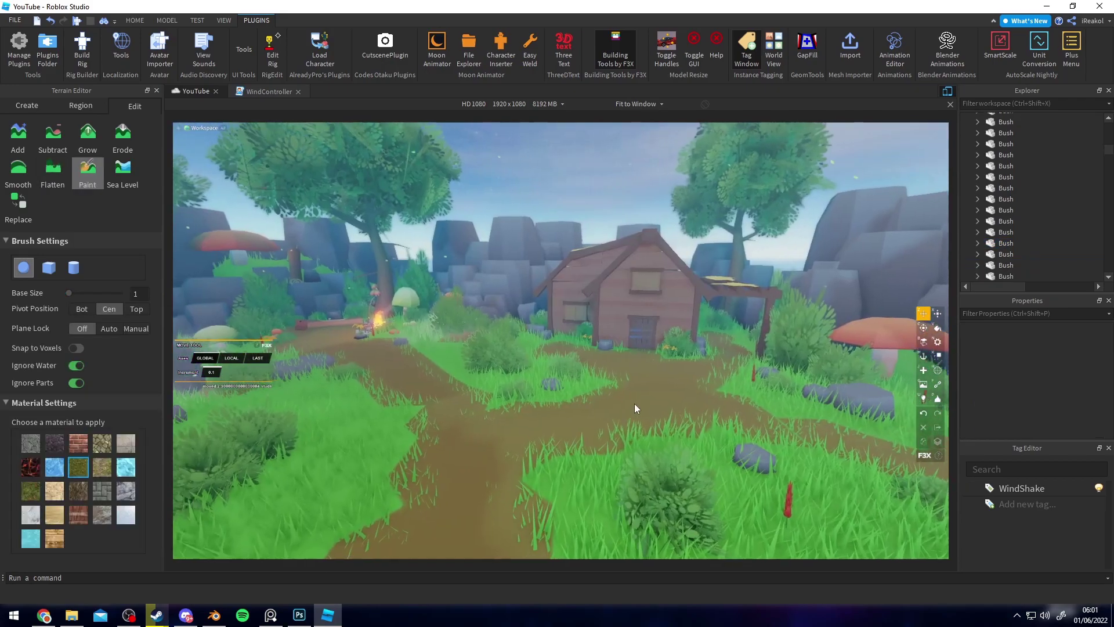
Step: Examine the decorated large house and its surrounding paths, bushes and rocks from several angles
key("w")
right_click_drag(635, 403, 635, 403)
key("d")
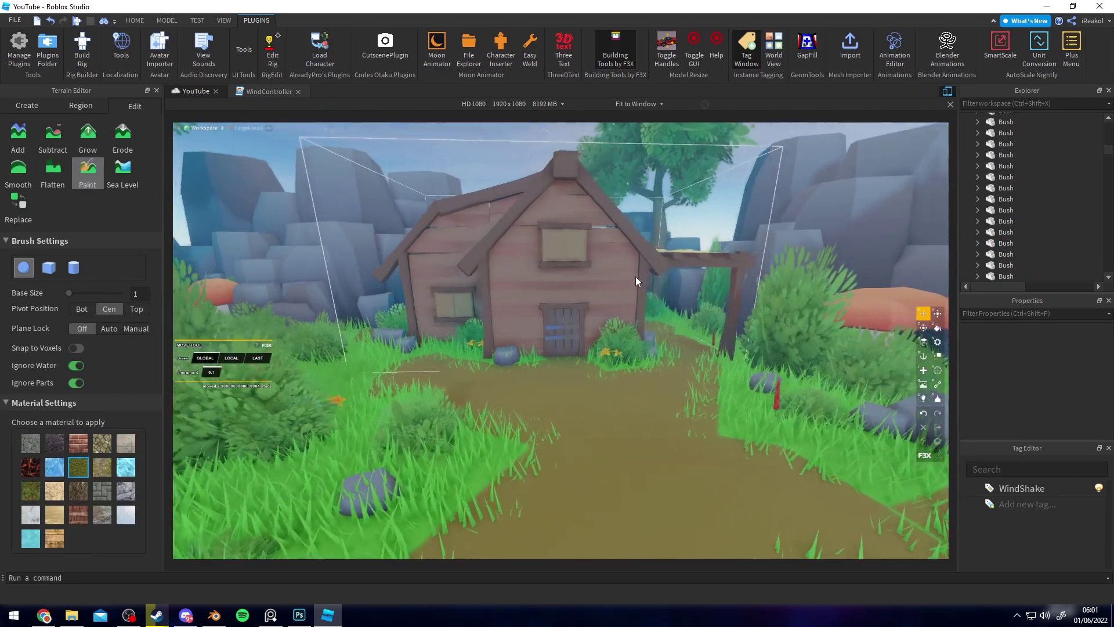
right_click_drag(636, 281, 636, 276)
key("s")
key("s")
right_click_drag(724, 304, 576, 291)
key("d")
key("w")
left_click(520, 372)
key("d")
key("s")
key("w")
key("s")
key("a")
key("w")
key("s")
scroll(611, 311, "down", 3)
key("w")
key("s")
key("a")
right_click_drag(669, 283, 697, 314)
key("d")
key("a")
key("s")
key("w")
left_click(615, 441)
key("w")
right_click_drag(604, 358, 605, 358)
key("s")
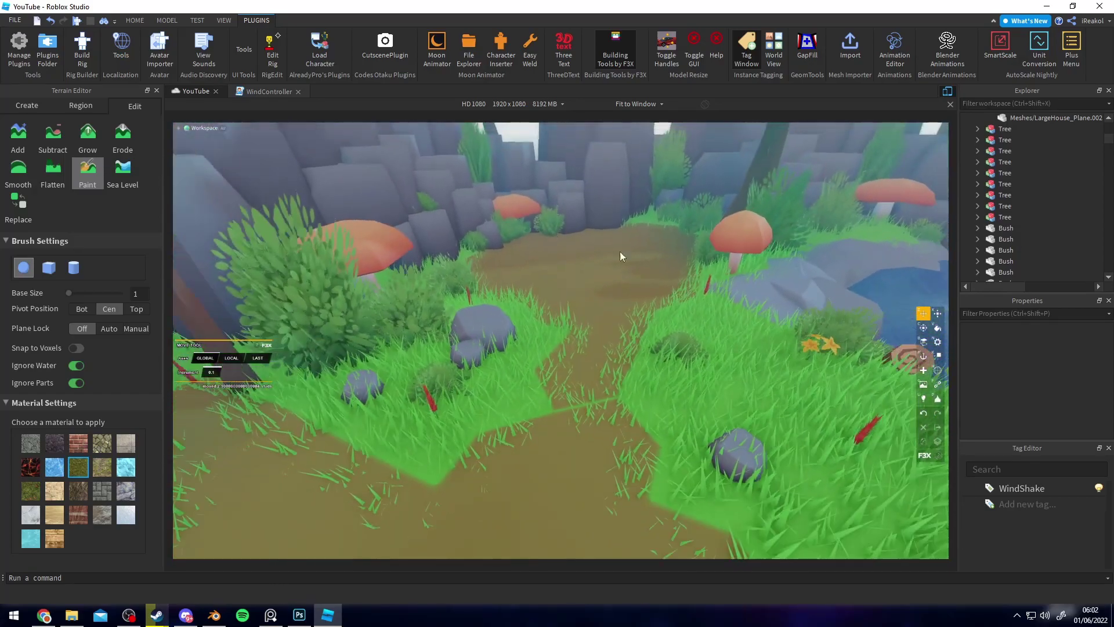
Step: Survey the rest of the map, from the empty dirt clearing to the fisherman house and pond, for areas needing more detail
key("s")
right_click_drag(631, 236, 591, 251)
key("w")
right_click_drag(729, 312, 729, 312)
right_click_drag(633, 285, 632, 284)
key("w")
key("w")
key("s")
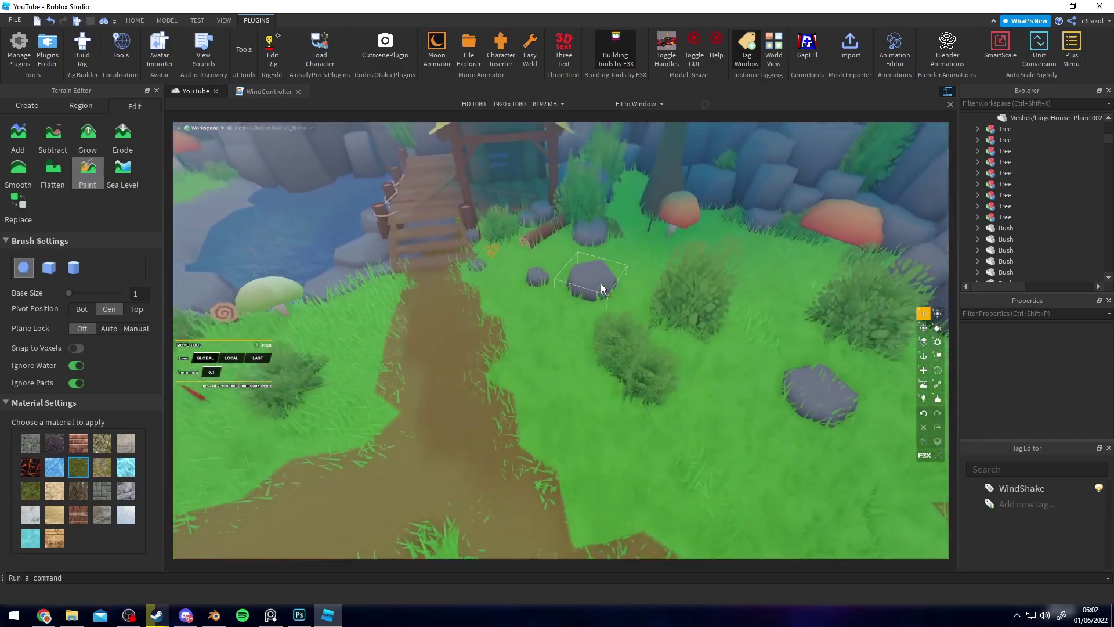
left_click(601, 285)
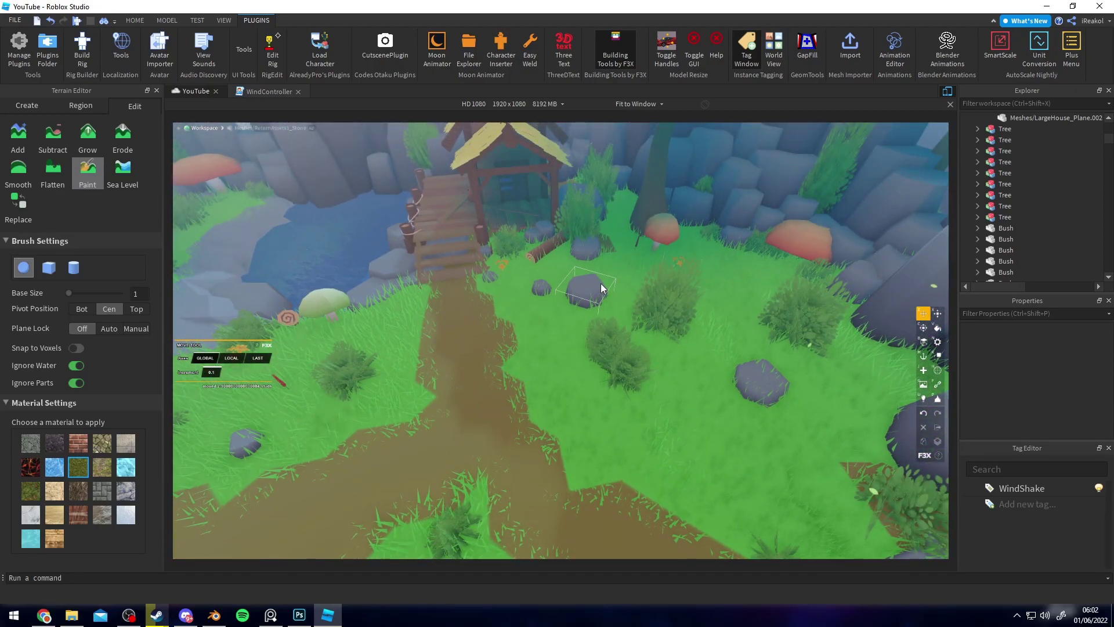
key("s")
right_click_drag(521, 377, 498, 357)
right_click_drag(712, 193, 588, 218)
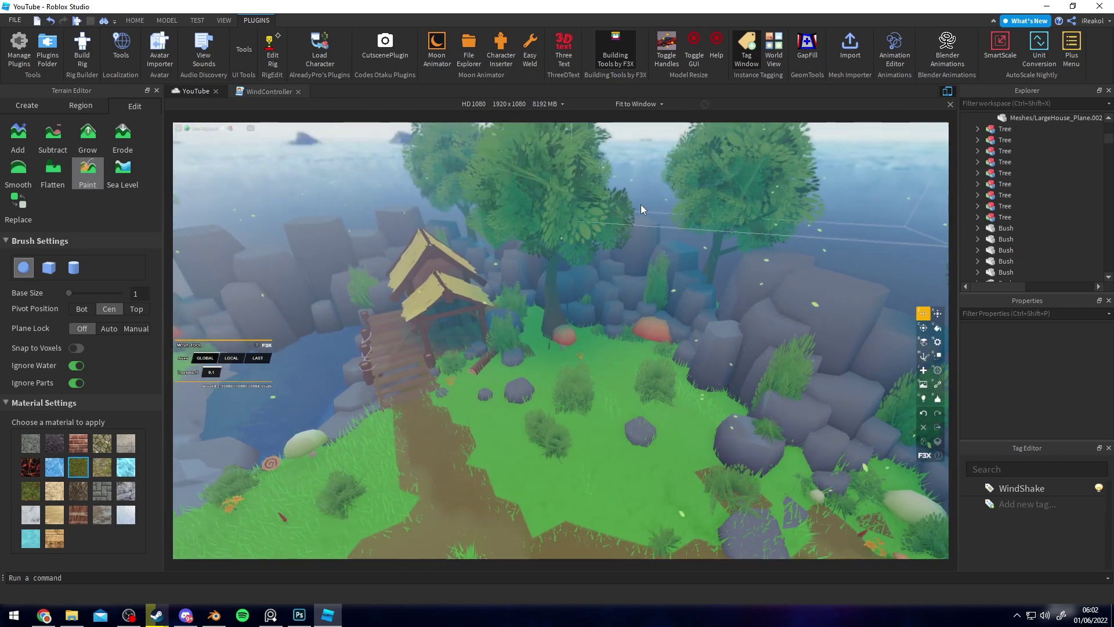
key("s")
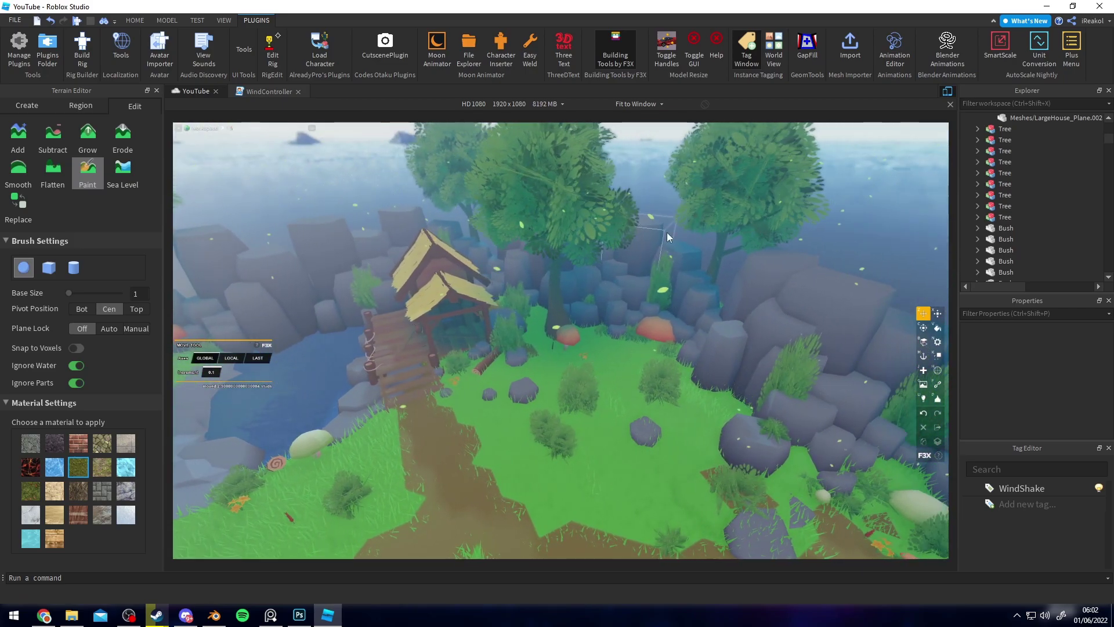
right_click_drag(668, 267, 669, 261)
key("w")
key("w")
key("w")
key("w")
right_click_drag(527, 298, 526, 304)
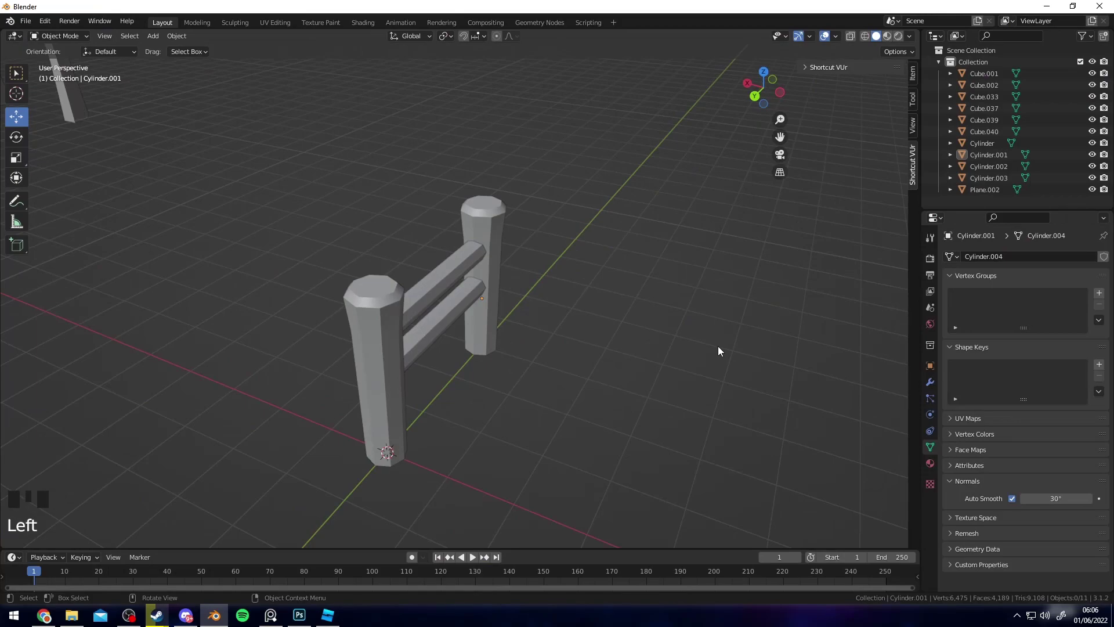
Step: In Blender, join the two fence posts and two rails into one object and set its origin to its geometry
middle_click_drag(718, 346, 399, 254)
left_click(399, 253)
scroll(493, 378, "down", 1)
middle_click_drag(564, 346, 495, 387, "shift")
left_click(495, 388)
middle_click_drag(356, 272, 465, 235, "shift")
left_click_drag(465, 234, 493, 318)
scroll(514, 340, "up", 2)
left_click_drag(609, 317, 336, 377)
left_click_drag(596, 211, 402, 363, "shift")
key("ctrl+j")
middle_click_drag(319, 229, 315, 204)
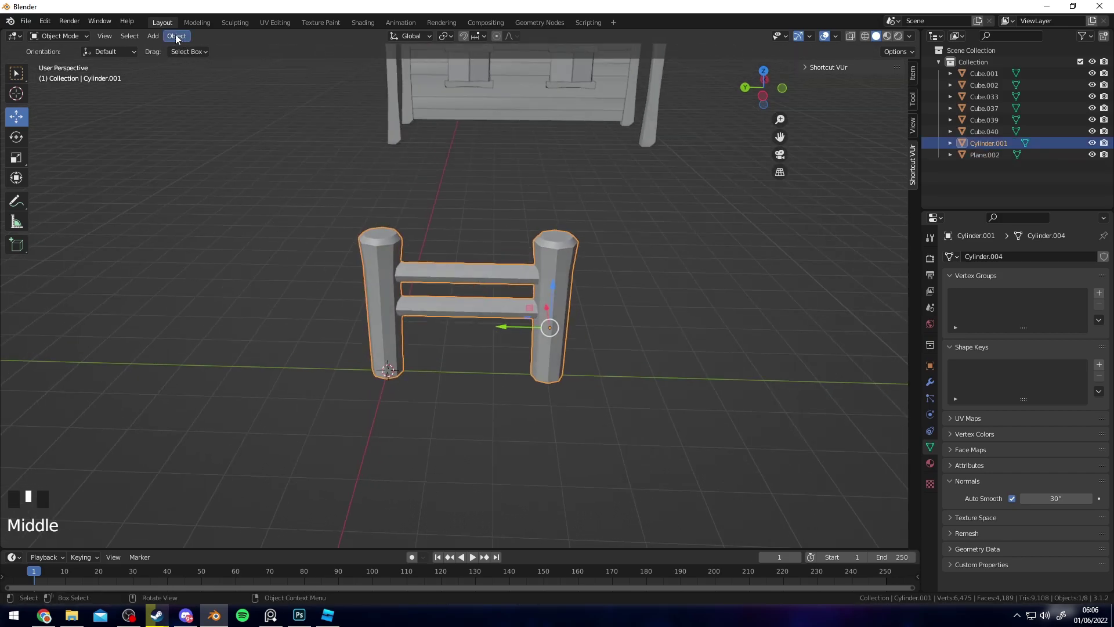
left_click(176, 36)
left_click(345, 73)
Step: Duplicate the fence section and place the copy beside the original along the Y axis
middle_click_drag(535, 301, 366, 302, "shift")
mouse_move(445, 290)
middle_mouse_down("shift")
mouse_move(517, 331)
mouse_move(497, 298)
mouse_move(508, 325)
mouse_move(383, 286)
mouse_move(427, 291)
middle_mouse_up("shift")
key("shift+d")
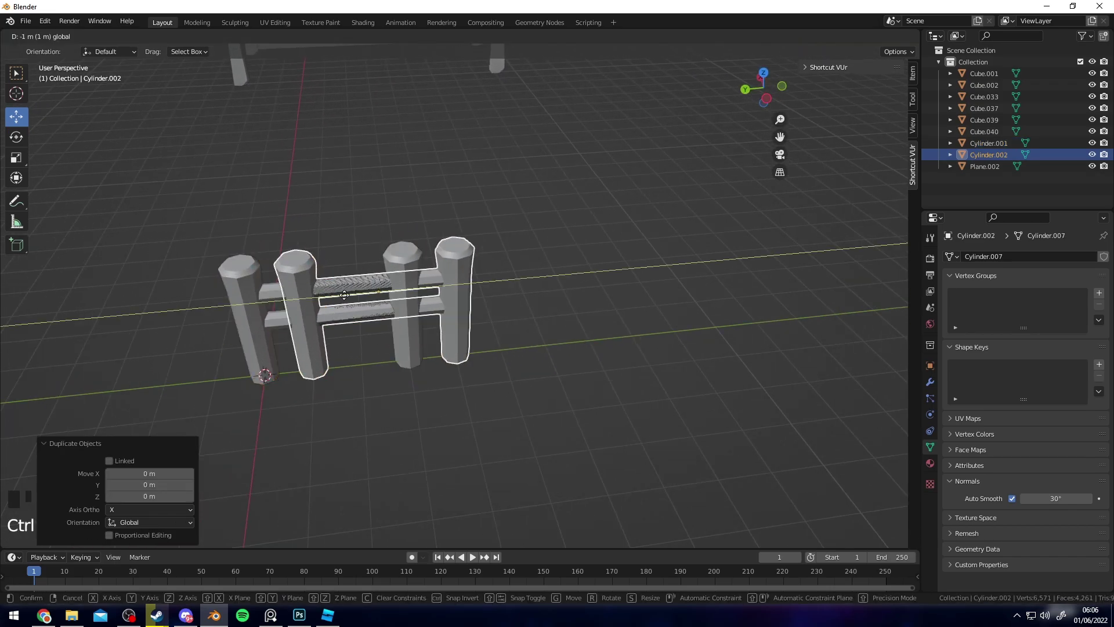
middle_click_drag(496, 301, 471, 273)
middle_click_drag(471, 273, 511, 261, "shift")
middle_click_drag(510, 261, 620, 269, "shift")
left_click(622, 283)
Step: Try repeating the two-post fence section with a copy offset 3 m along the Y axis, and delete that copy
middle_click_drag(619, 269, 478, 315, "shift")
right_click(485, 313)
left_click_drag(476, 317, 325, 320, "ctrl")
middle_click_drag(361, 279, 406, 287, "shift")
middle_click_drag(498, 292, 419, 325)
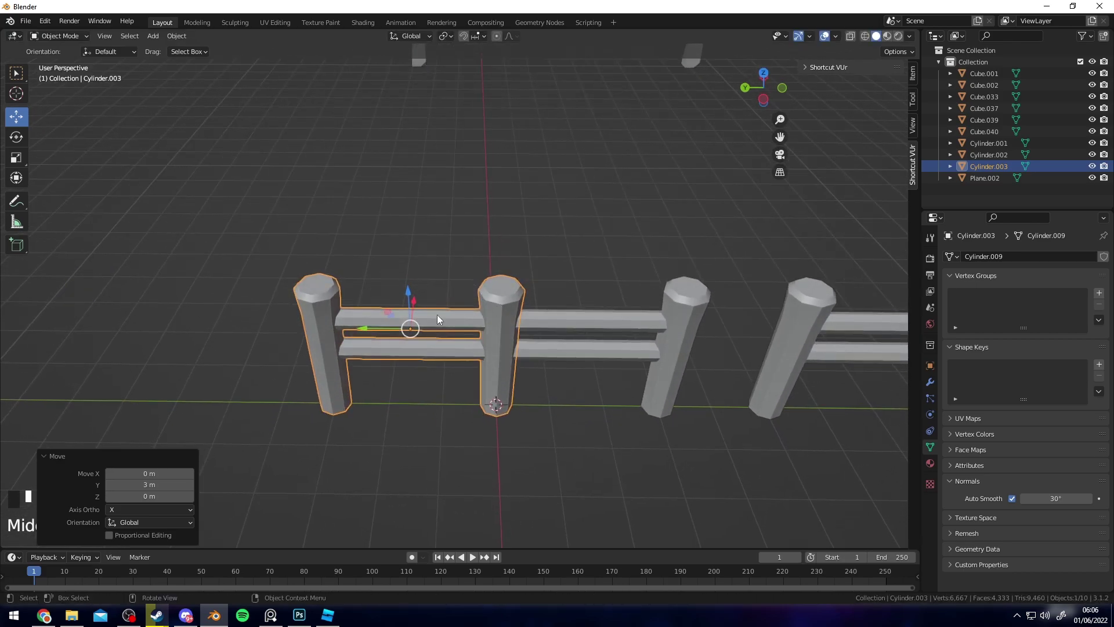
mouse_move(375, 335)
left_mouse_down()
mouse_move(326, 328)
mouse_move(409, 326)
mouse_move(361, 319)
mouse_move(371, 324)
left_mouse_up()
key("ctrl+z")
scroll(515, 328, "up", 4)
left_click_drag(327, 360, 325, 360)
middle_click_drag(325, 360, 548, 304)
scroll(629, 276, "up", 2)
scroll(539, 316, "down", 4)
key("Delete")
Step: Delete the end post from the second fence section, leaving one post with two rails
scroll(680, 289, "down", 2)
middle_click_drag(680, 289, 450, 280, "shift")
left_click(510, 314)
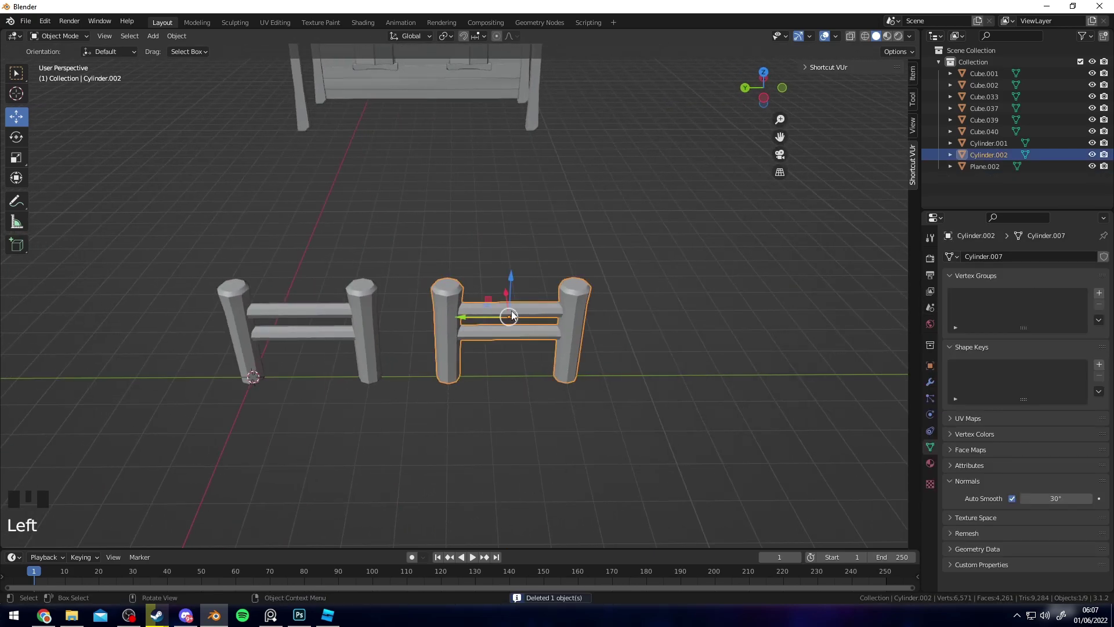
scroll(581, 315, "up", 2)
key("Tab")
key("l")
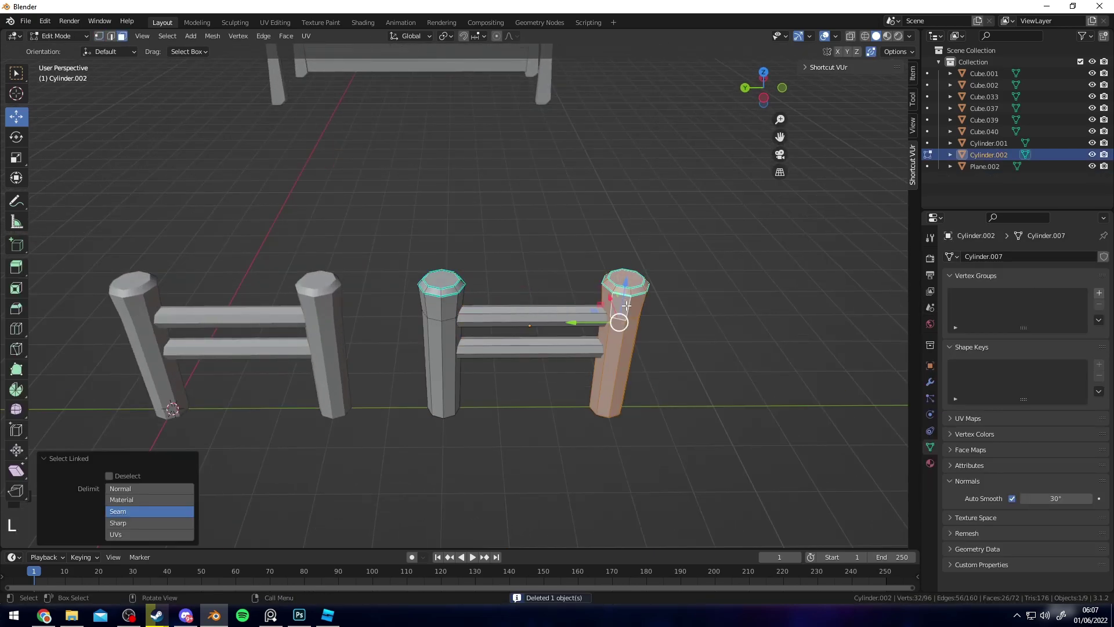
left_click(619, 307)
key("Tab")
scroll(451, 329, "down", 2)
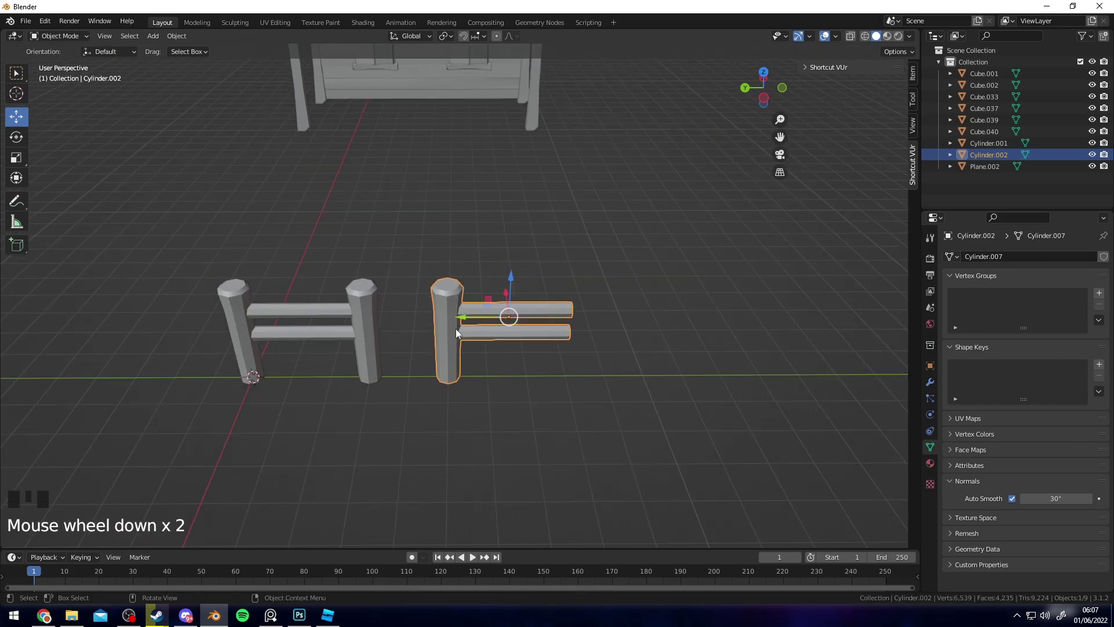
Step: Duplicate the single-post section and move the copy along the Y axis to connect with the two-post section
middle_click_drag(452, 329, 498, 316, "shift")
scroll(498, 316, "up", 2)
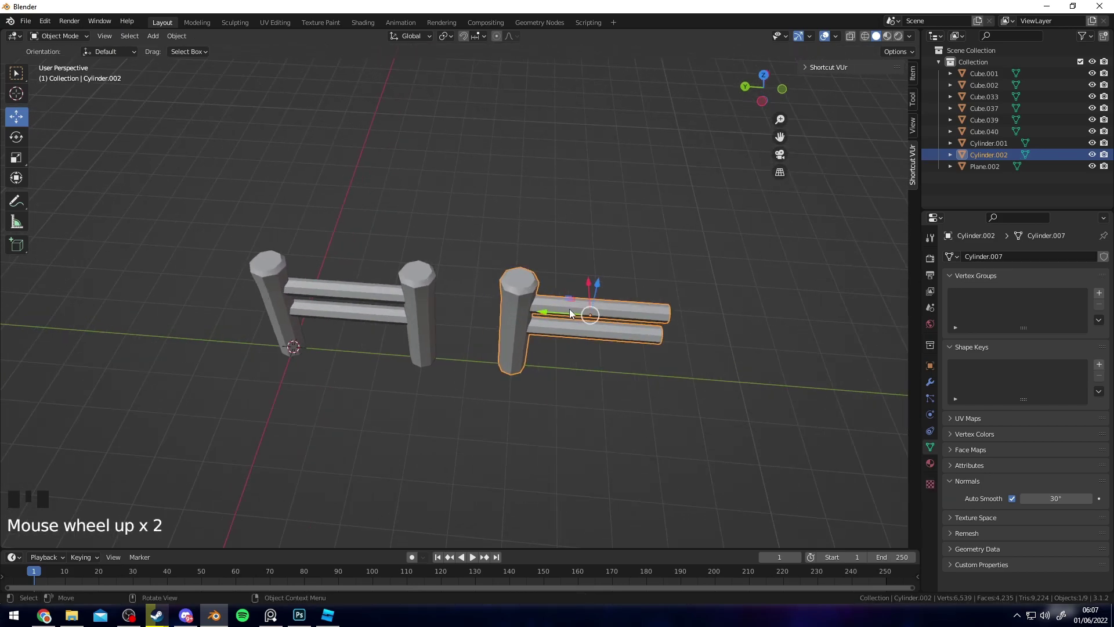
left_click(527, 322)
middle_click_drag(527, 322, 583, 337, "shift")
key("shift+d")
key("x")
left_click_drag(204, 309, 203, 310, "ctrl")
Step: Try extending the fence run with two more single-post copies spaced 3 m apart along the Y axis
middle_click_drag(204, 309, 406, 308, "shift")
key("shift+d")
right_click(406, 308)
left_click_drag(406, 308, 268, 302, "ctrl")
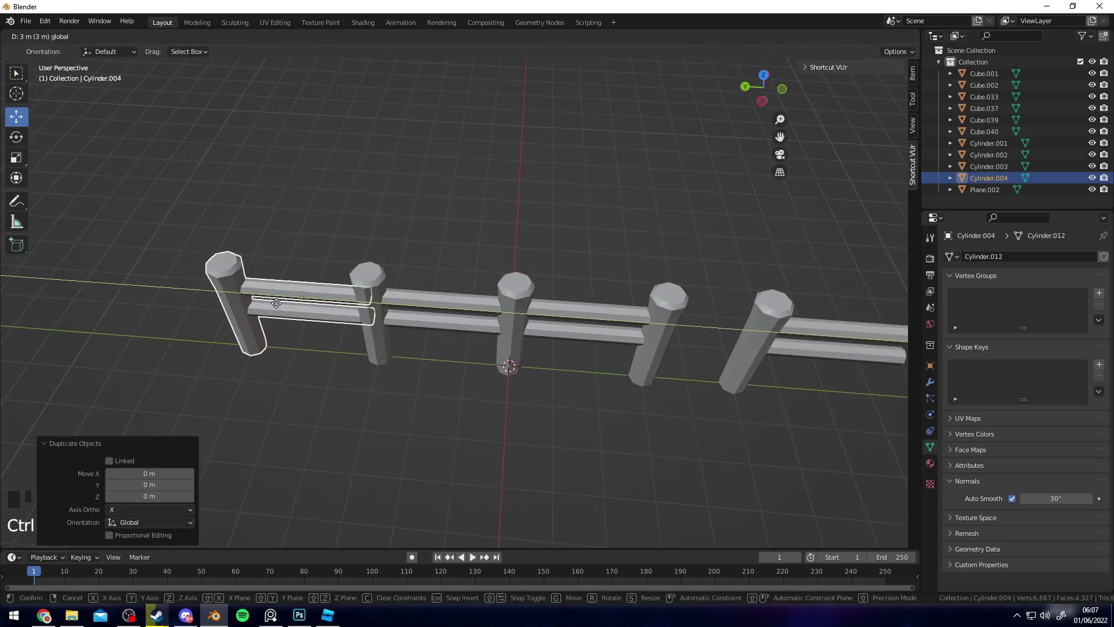
middle_click_drag(257, 296, 429, 310, "shift")
left_click(429, 311)
key("shift+d")
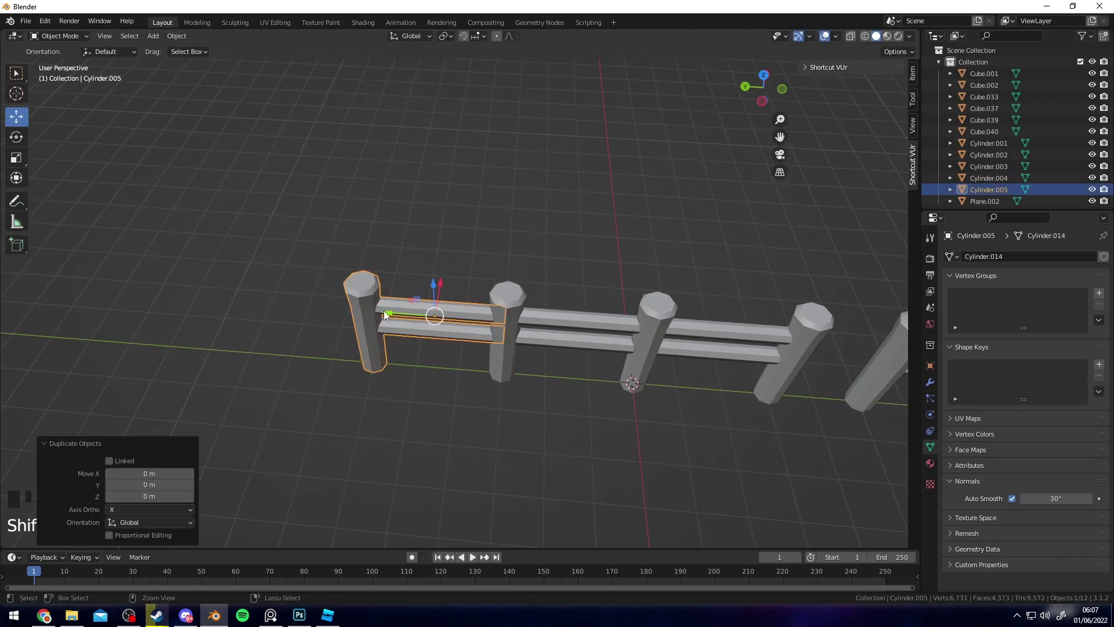
key("x")
left_click_drag(234, 296, 234, 295, "ctrl")
left_click(487, 239)
scroll(487, 239, "down", 2)
middle_click_drag(537, 281, 387, 292, "shift")
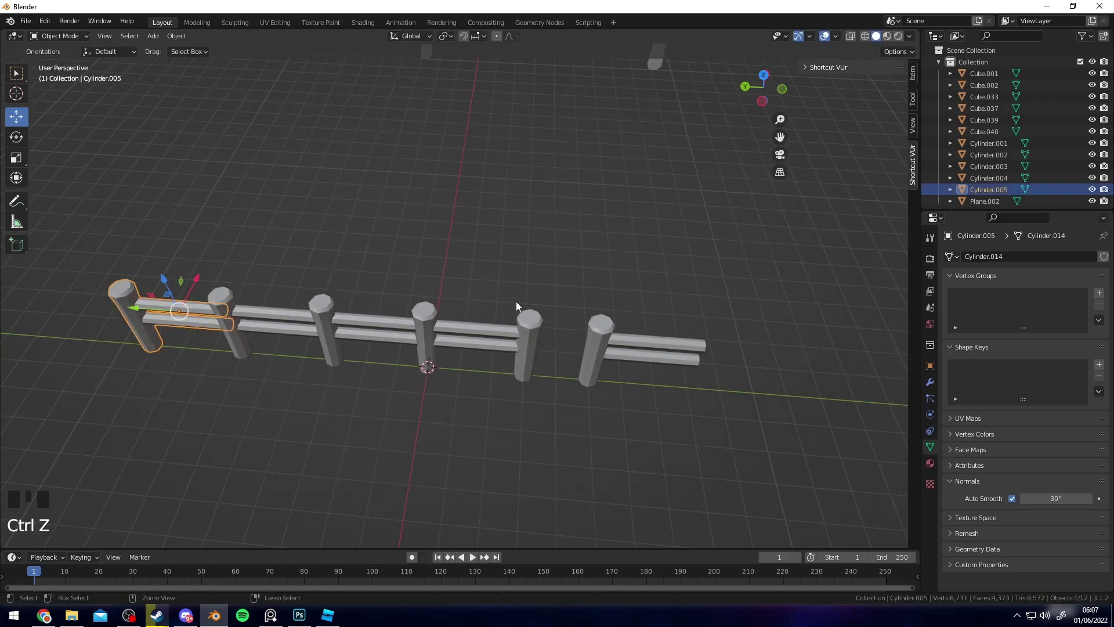
Step: Undo the fence run copies and move the remaining third section -8 m along the Y axis for mesh editing
key("ctrl+z")
key("ctrl+z")
key("ctrl+z")
key("ctrl+z")
middle_click_drag(571, 331, 413, 311, "shift")
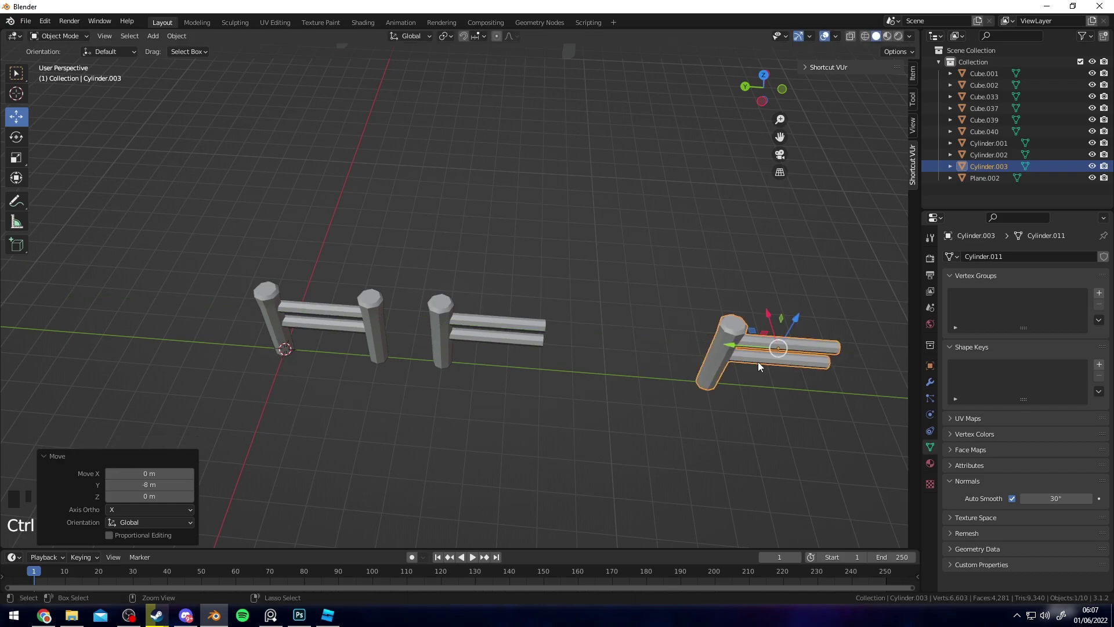
key("Tab")
middle_click_drag(759, 367, 607, 288)
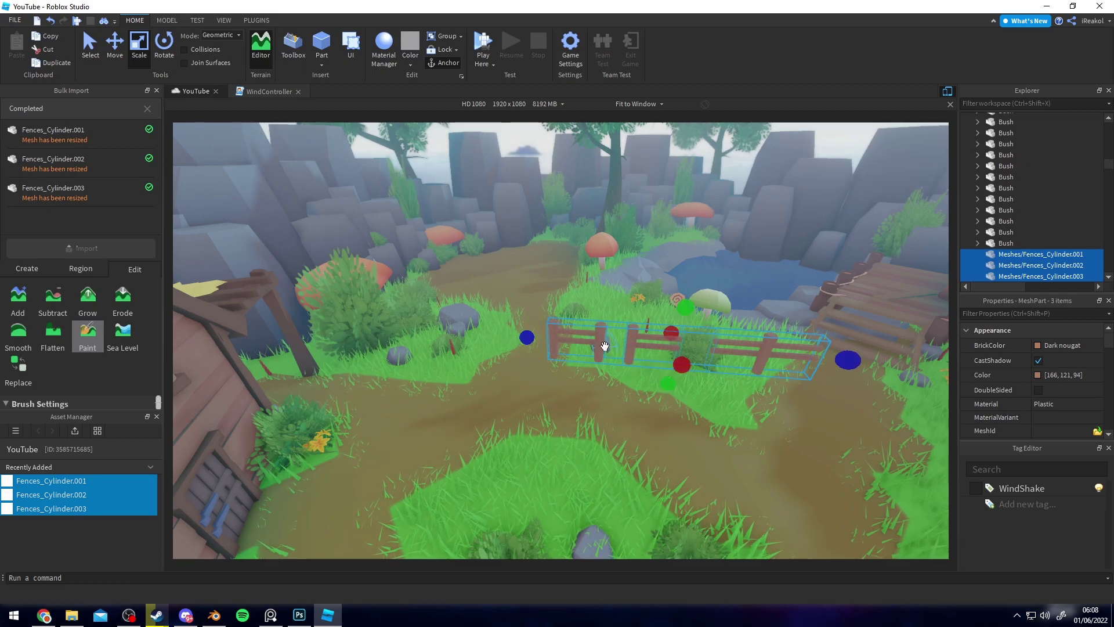
Step: In Roblox Studio, scale down the three imported fence sections to suit the height of the large house's door
key("d")
right_click_drag(585, 375, 536, 334)
key("a")
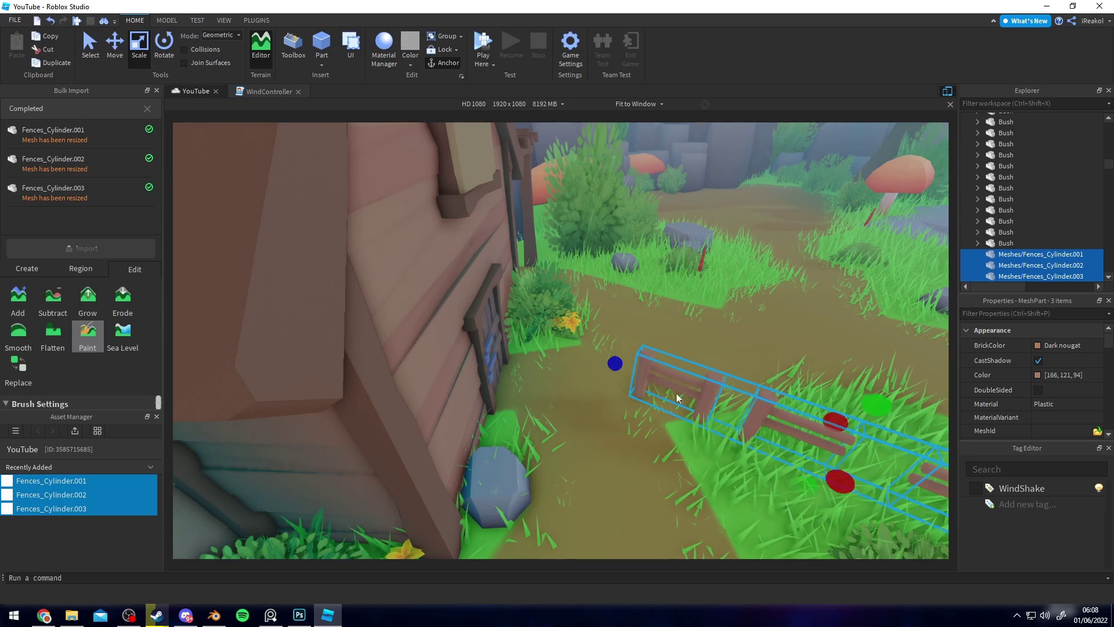
key("w")
right_click_drag(556, 350, 512, 300)
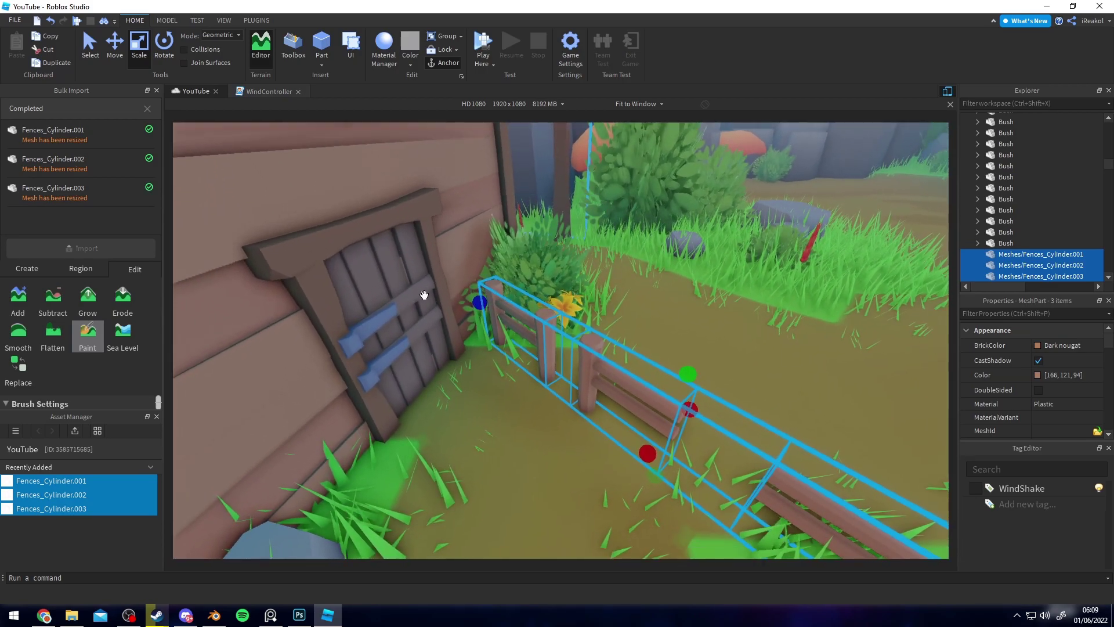
right_click_drag(420, 300, 497, 325)
key("s")
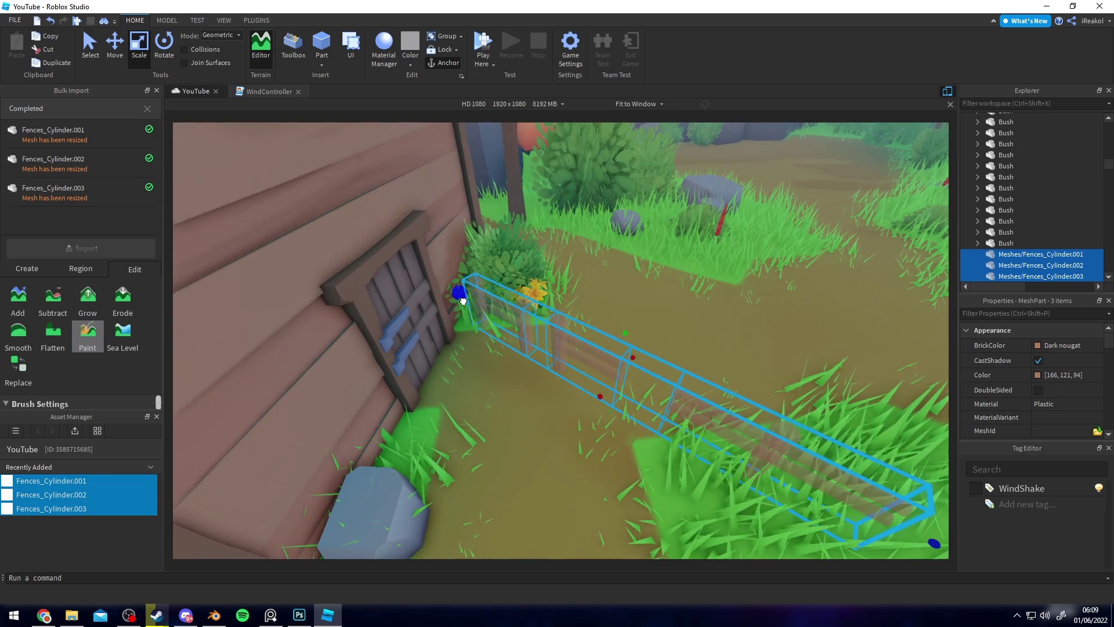
left_click_drag(461, 297, 461, 297)
key("s")
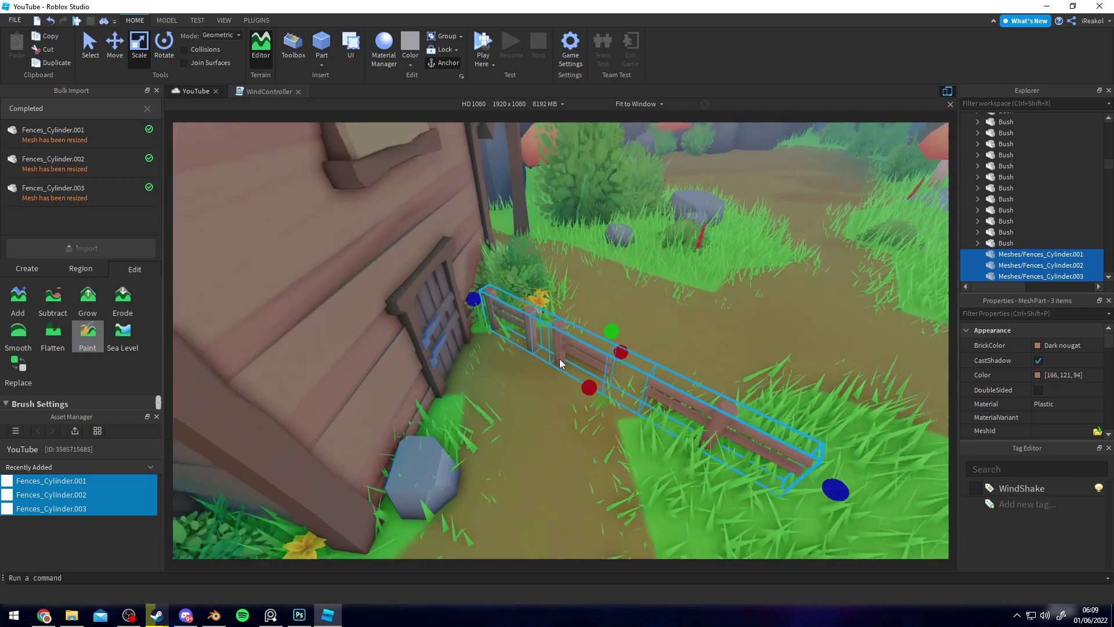
key("d")
Step: Activate the F3X building tools and move a fence section from the house door toward the grass patch with rocks
left_click(255, 21)
left_click(607, 49)
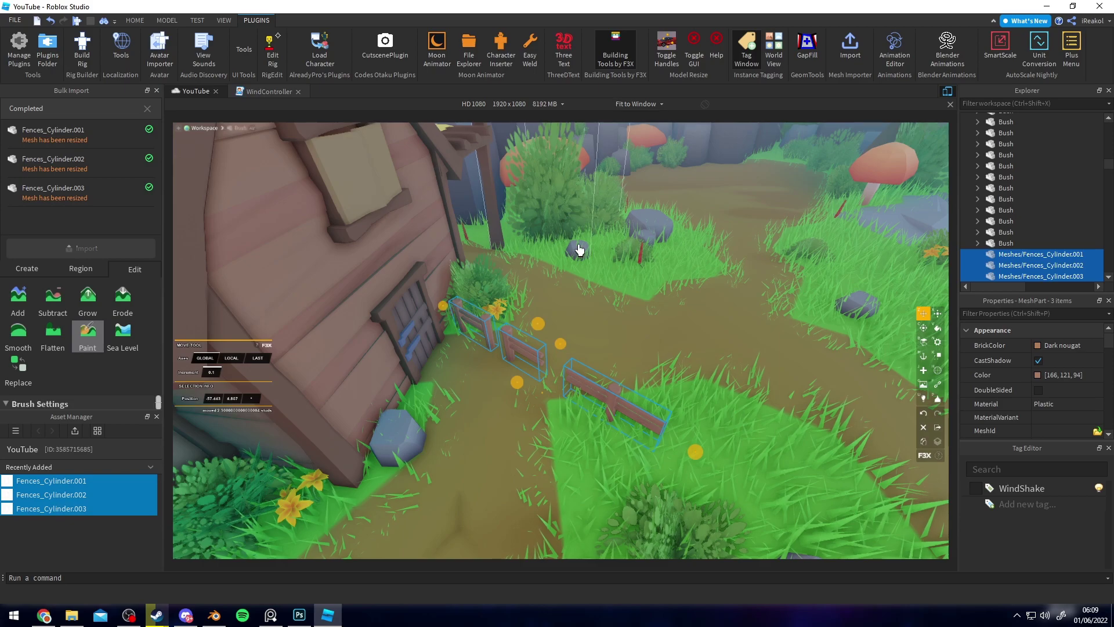
left_click_drag(516, 354, 643, 329)
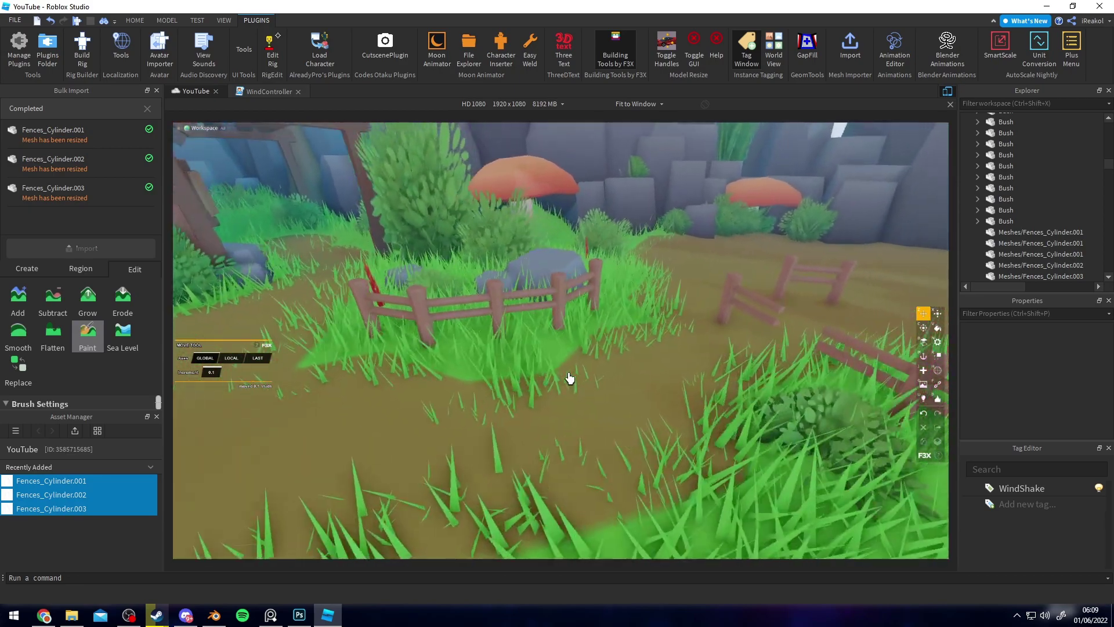
Step: Arrange three fence sections in a curve along the edge of the grass patch with rocks and group them into one model
right_click_drag(570, 378, 639, 318)
key("d")
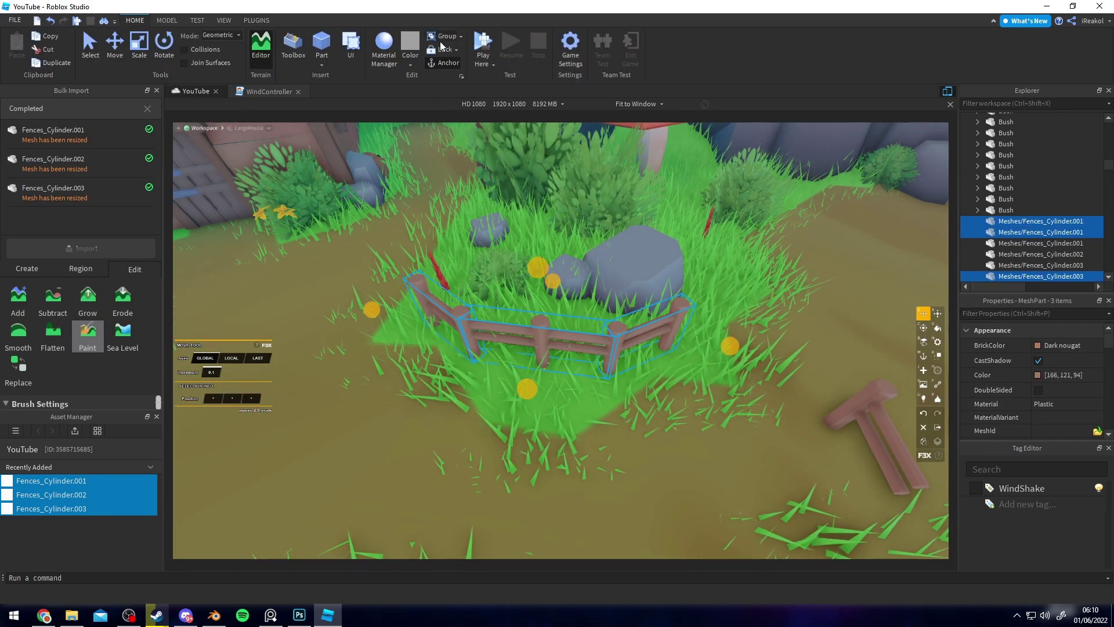
right_click_drag(596, 302, 594, 325)
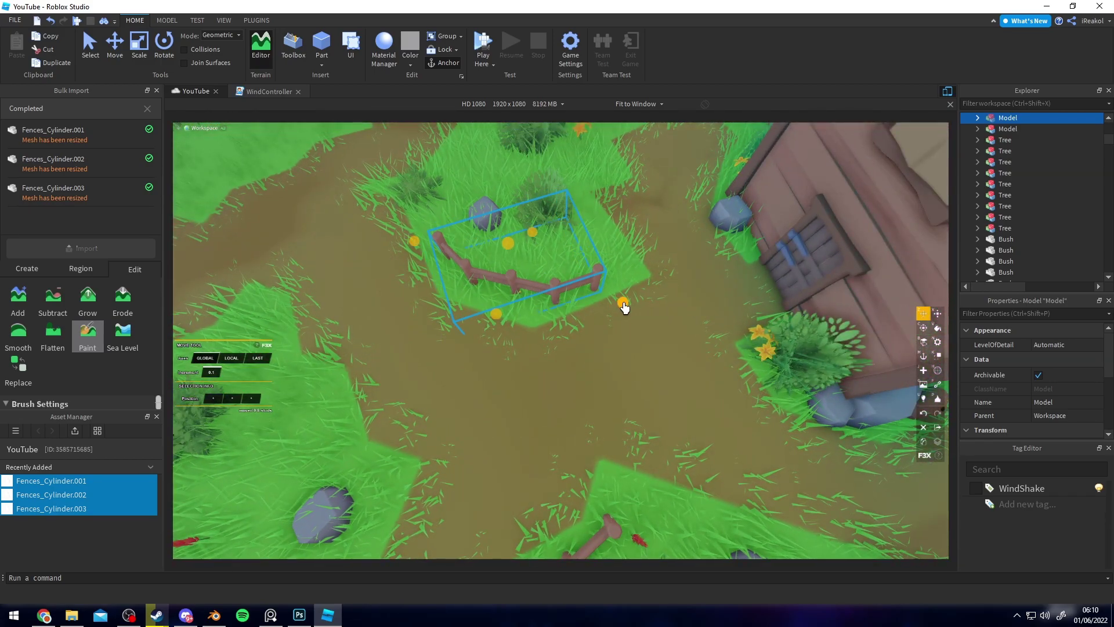
right_click_drag(624, 308, 622, 308)
key("w")
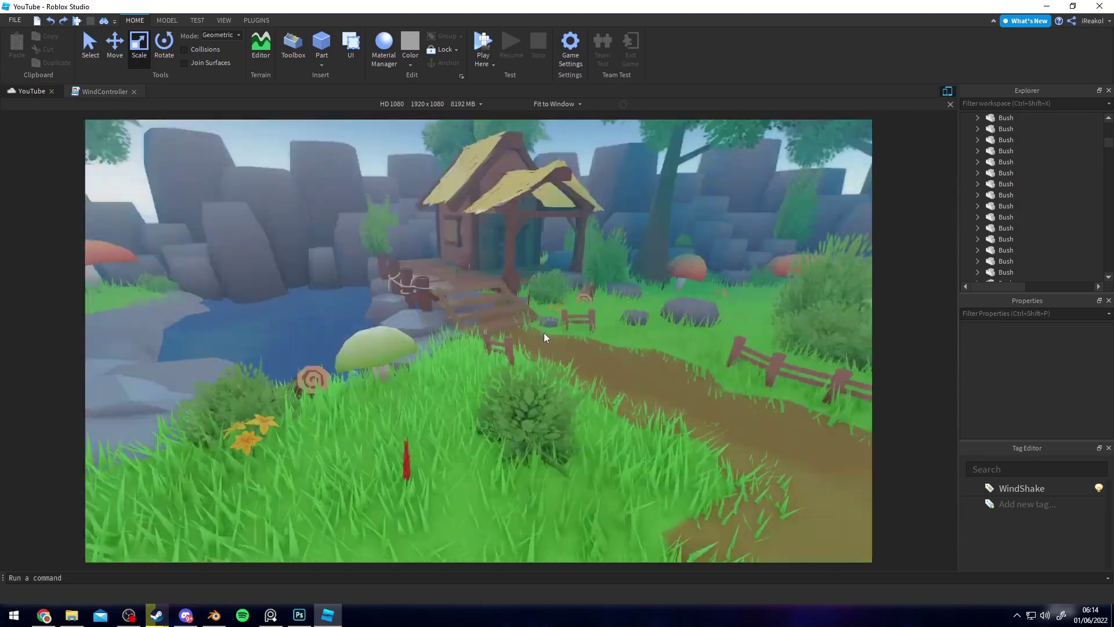
Step: Survey the fence placement across the map and walk the character along the dirt paths between the houses in a playtest
right_click_drag(542, 323, 543, 334)
key("s")
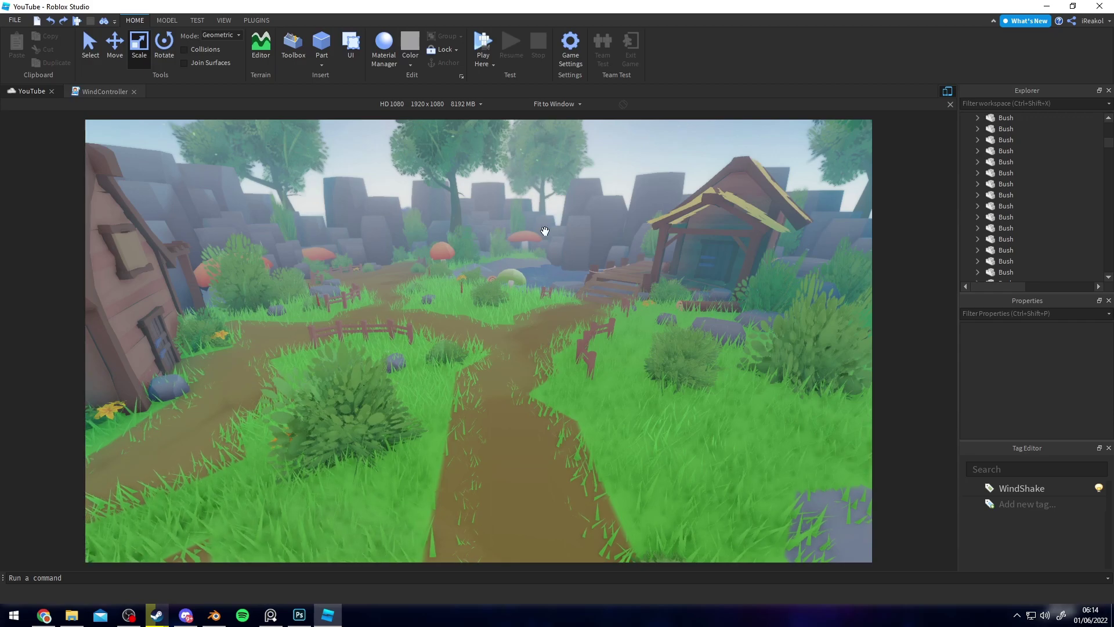
key("w")
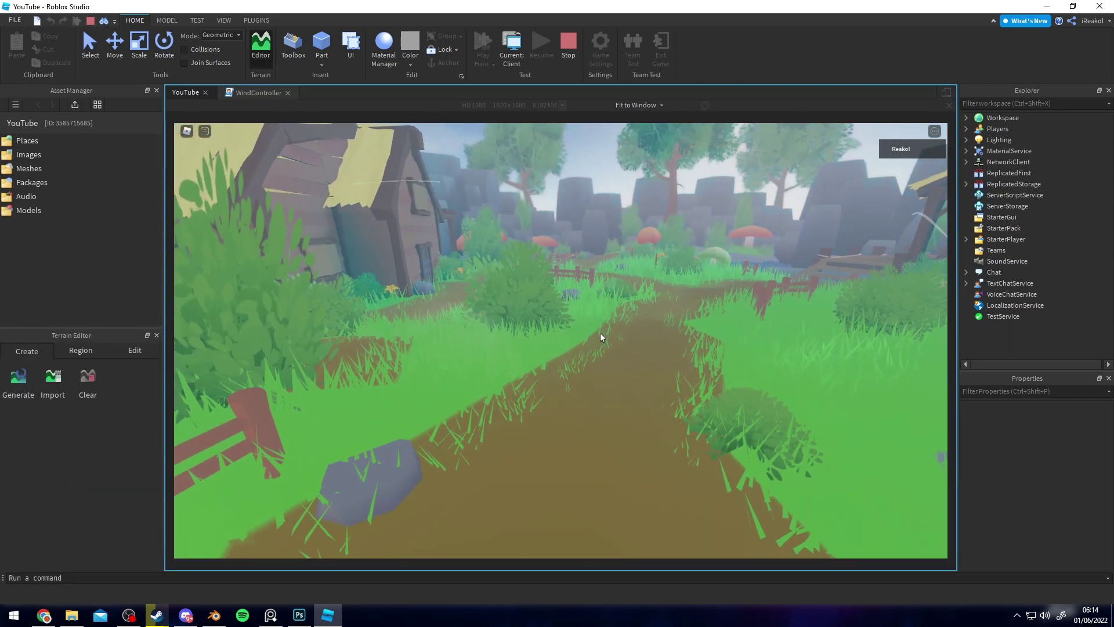
key("w")
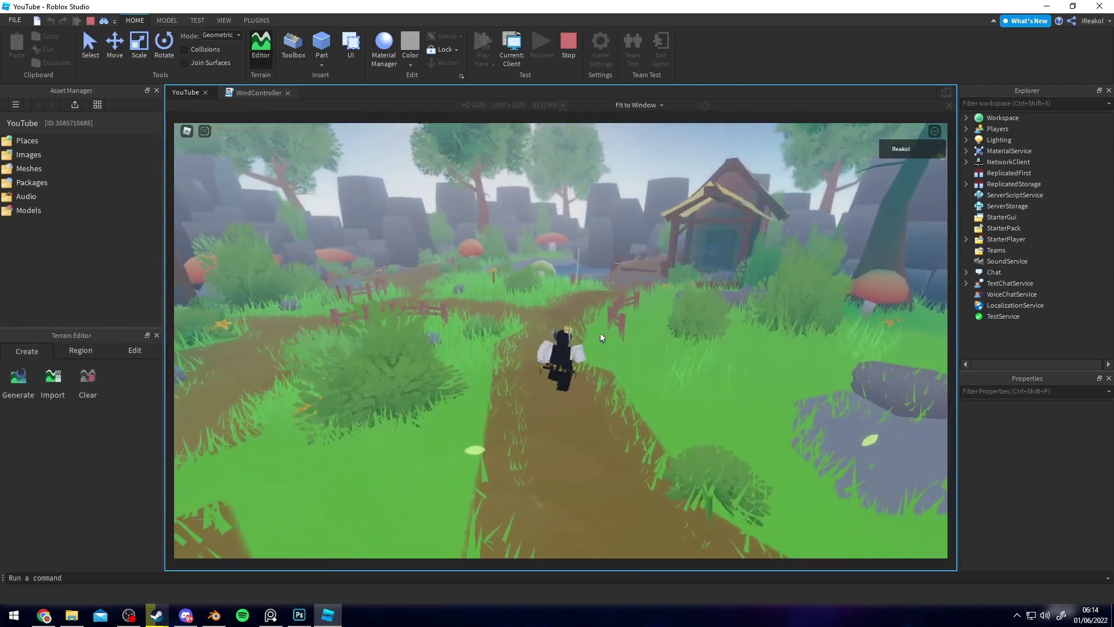
key("w")
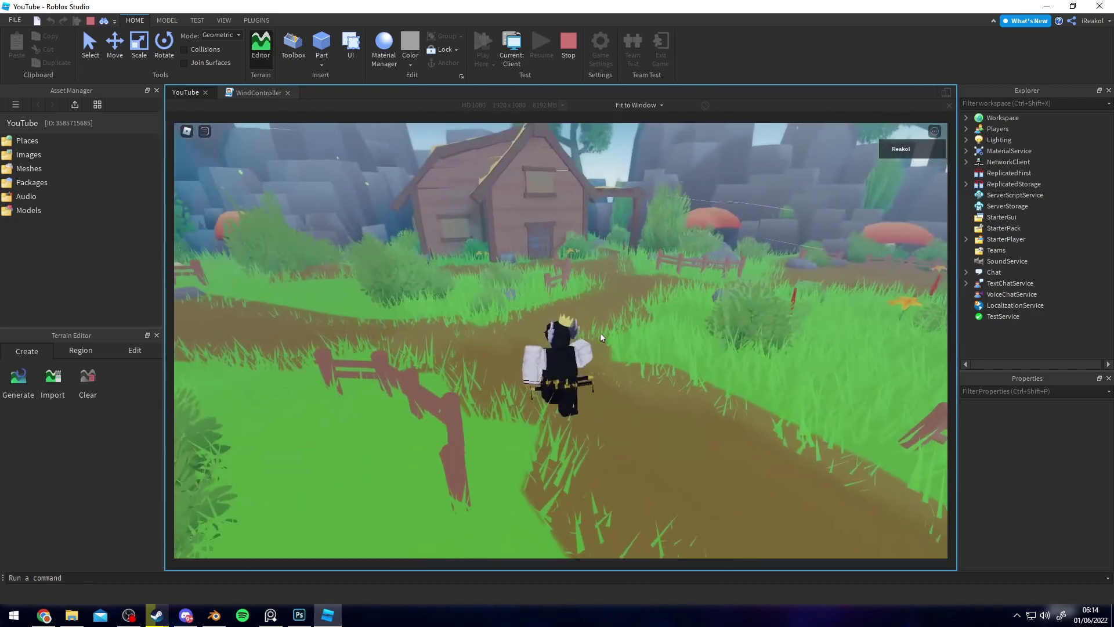
key("w")
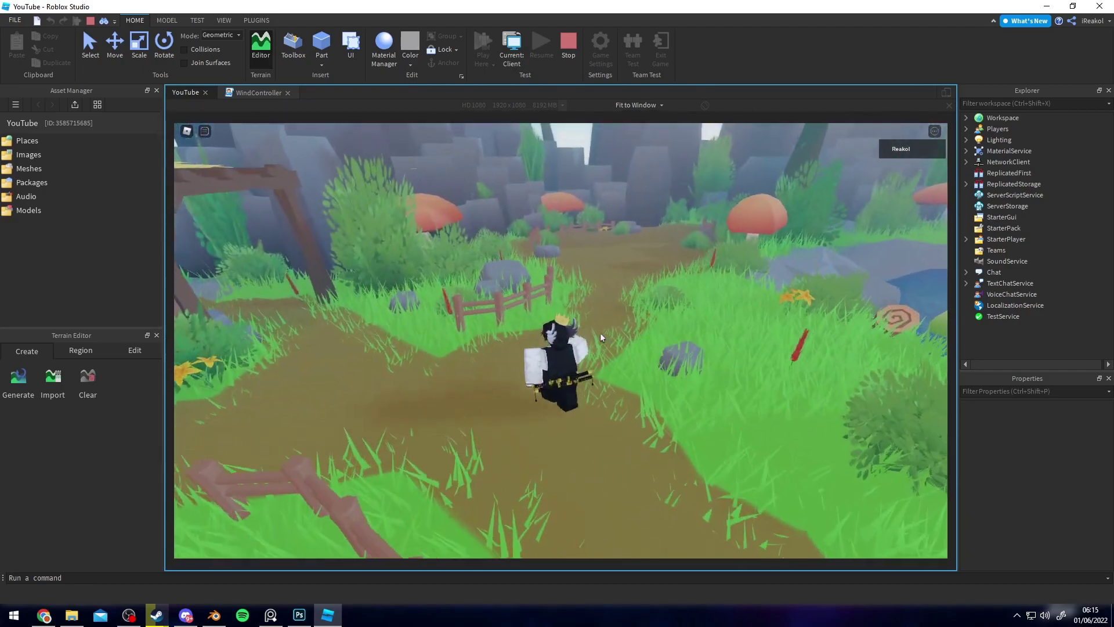
key("w")
right_click_drag(600, 333, 600, 332)
key("s")
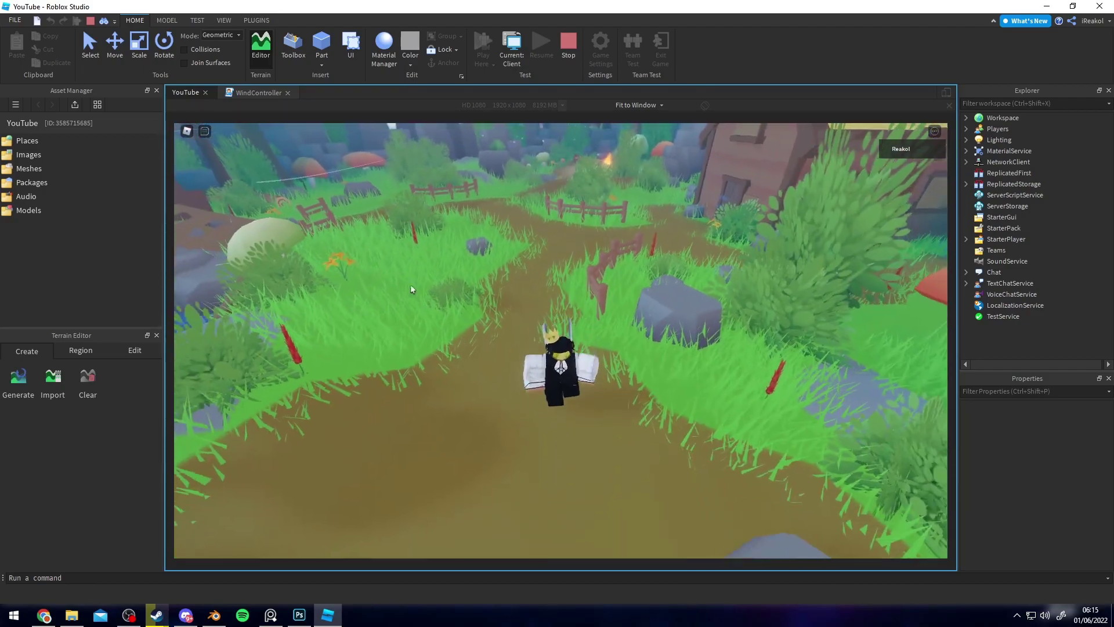
key("w")
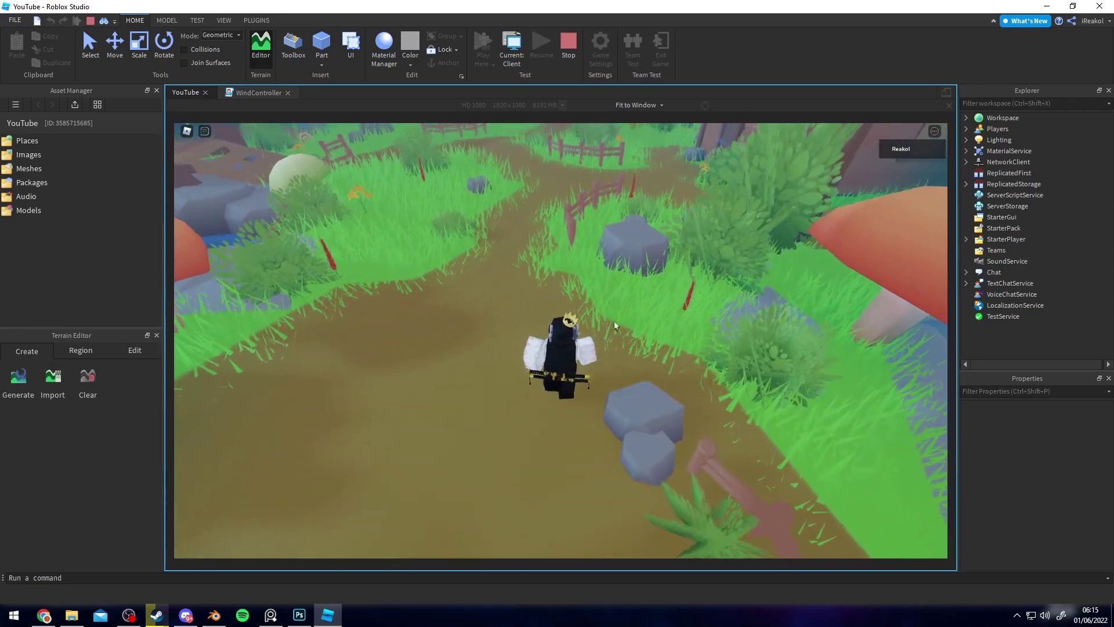
key("w")
right_click_drag(623, 316, 629, 294)
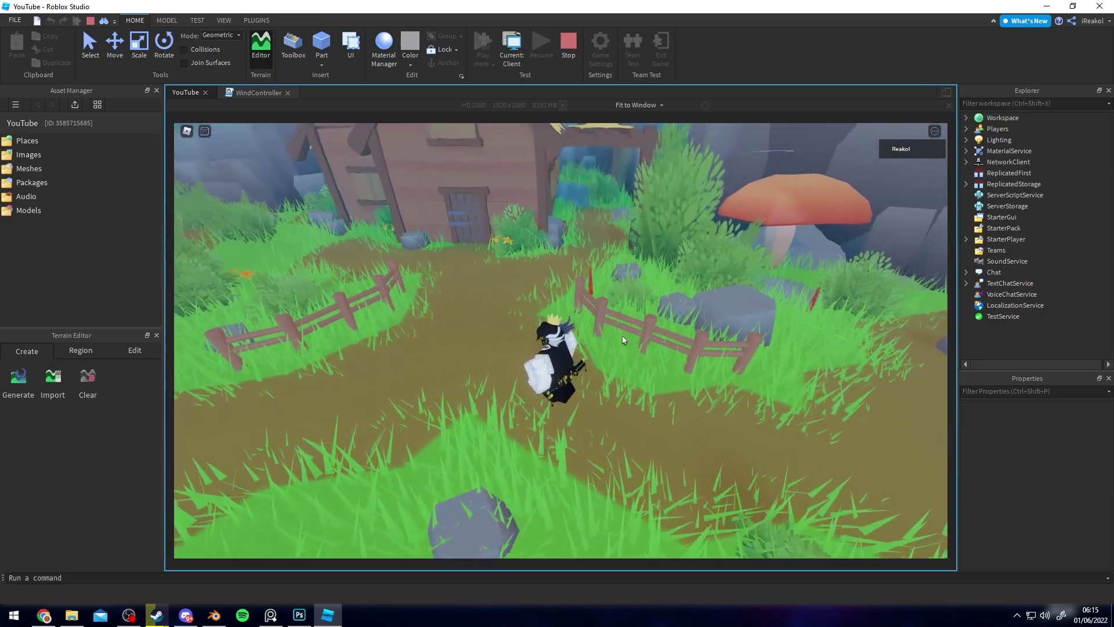
Step: Walk the character around the campfire path, the fenced dirt clearing and the wooden house to inspect the map's decoration up close
key("a")
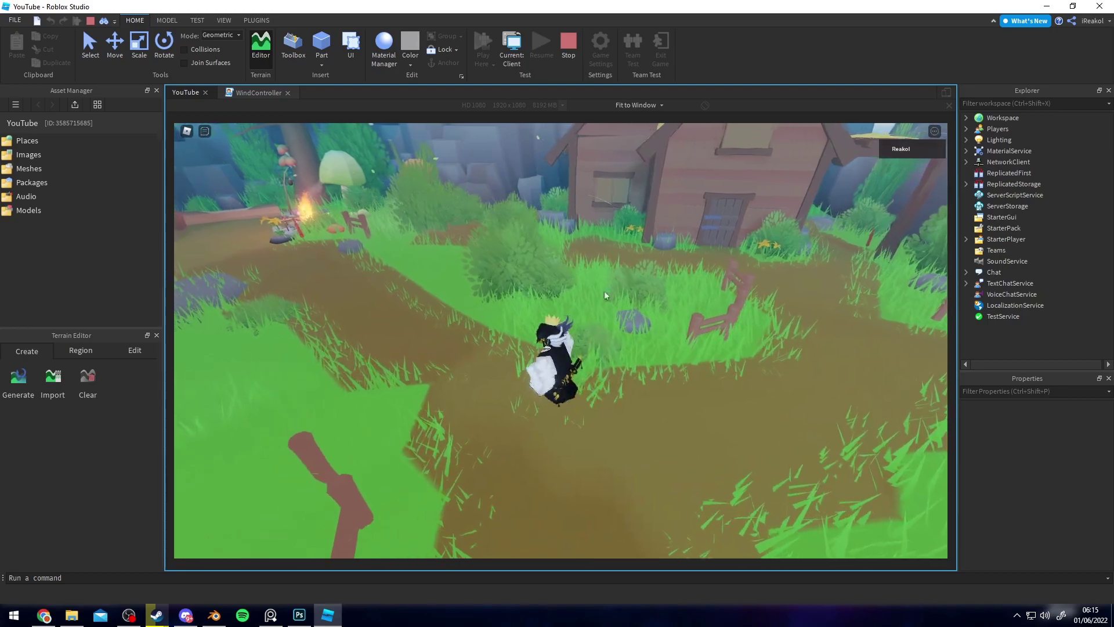
key("w")
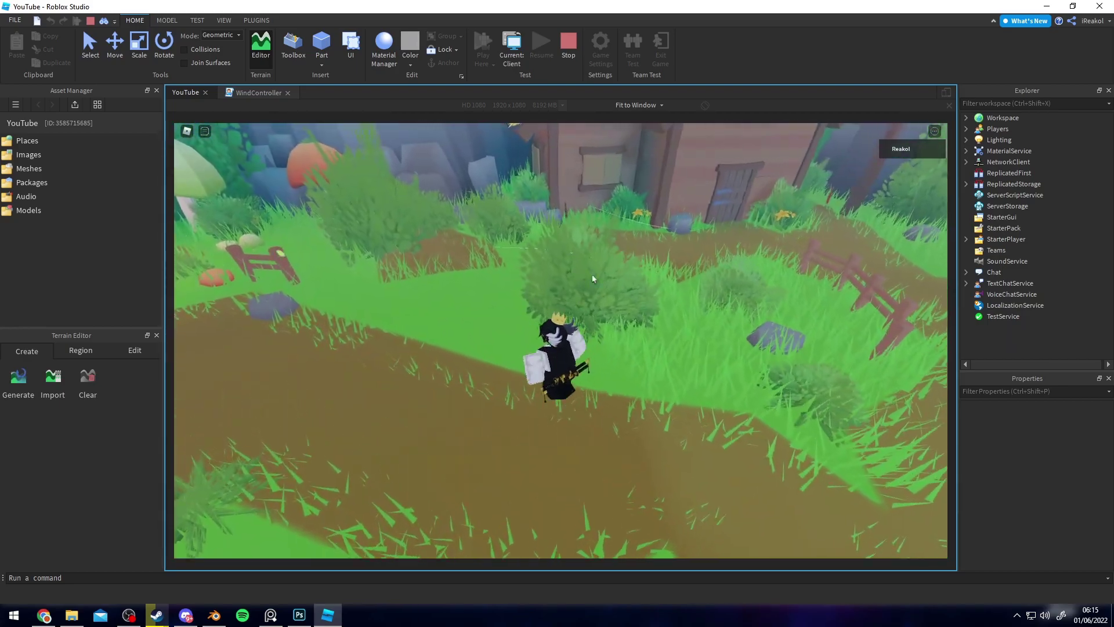
key("w")
right_click_drag(579, 262, 699, 326)
key("w")
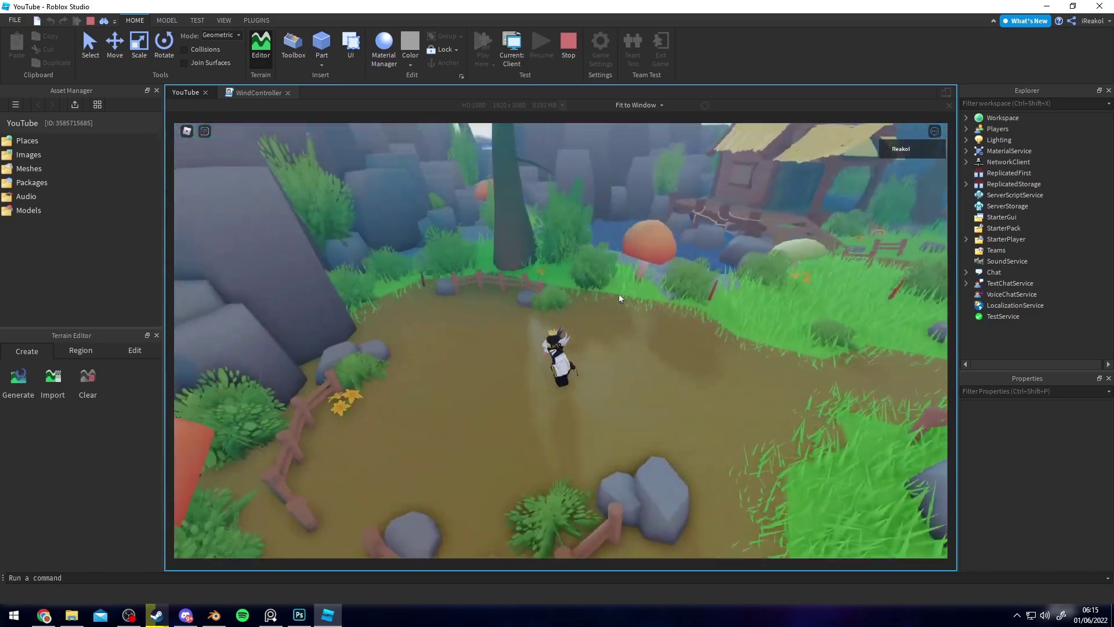
key("w")
right_click_drag(618, 293, 624, 329)
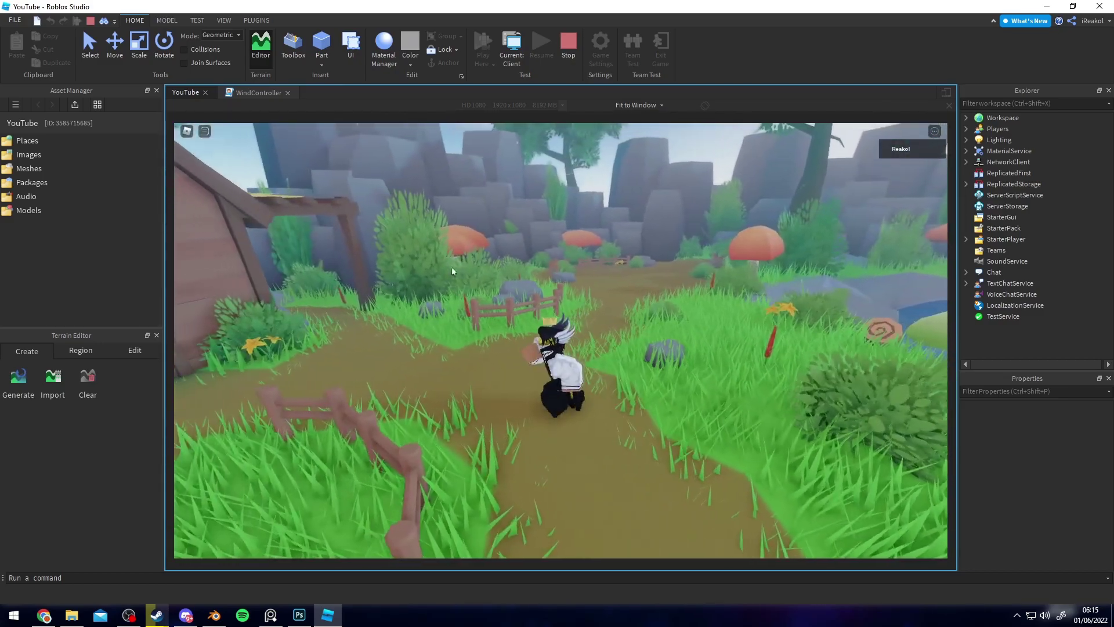
key("w")
key("s")
key("s")
key("w")
key("s")
scroll(625, 329, "up", 2)
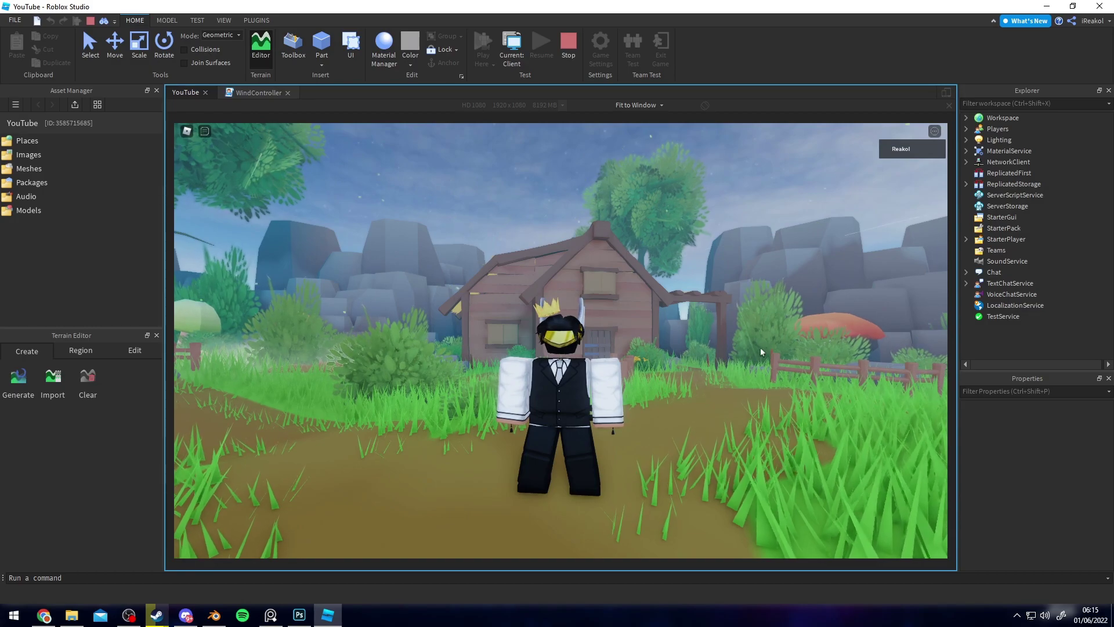
right_click_drag(753, 342, 752, 342)
key("w")
scroll(591, 306, "down", 3)
right_click_drag(591, 306, 592, 306)
key("w")
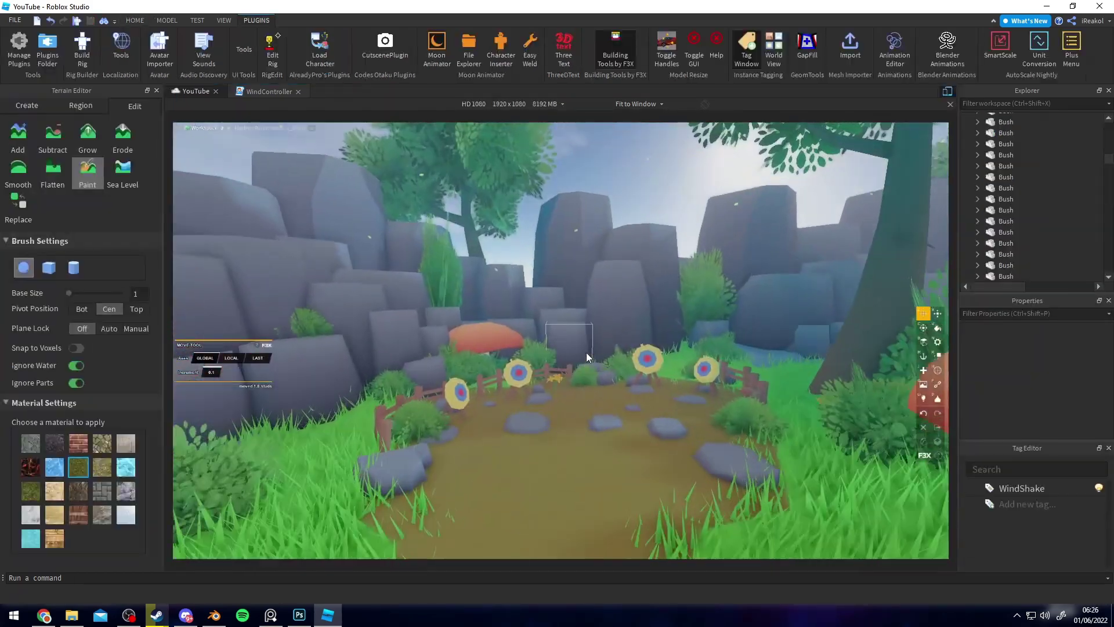
Step: Examine the fenced clearing with the archery targets in the editor, from an overview to a close look at a target stand's legs
scroll(586, 353, "up", 5)
scroll(586, 352, "down", 5)
right_click_drag(586, 352, 586, 353)
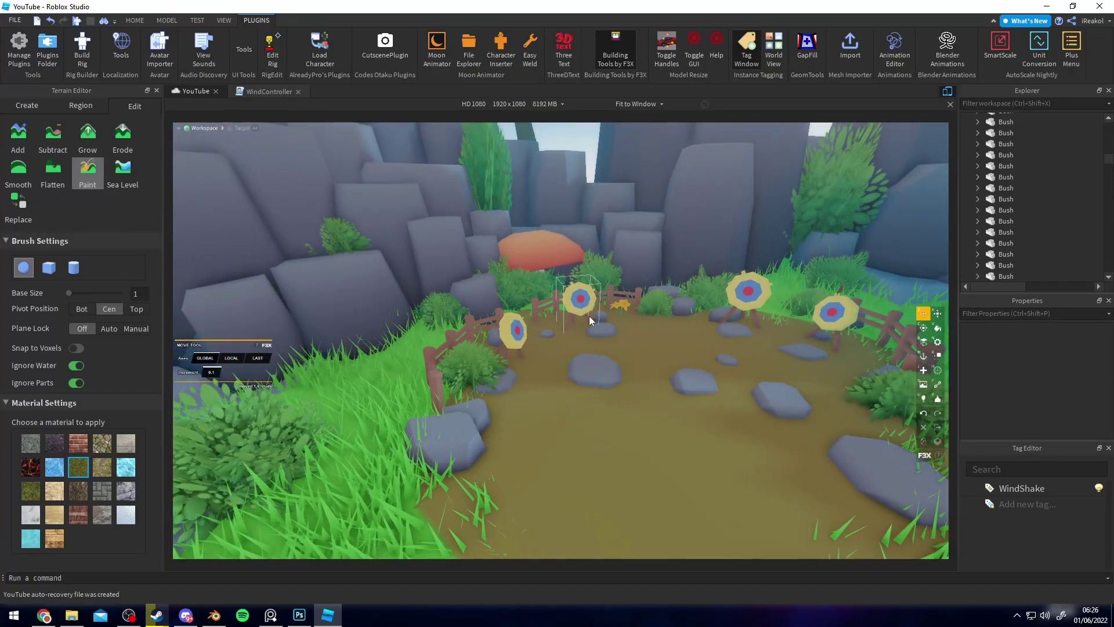
key("a")
right_click_drag(628, 309, 628, 308)
key("a")
right_click_drag(556, 326, 535, 317)
scroll(535, 317, "down", 4)
scroll(649, 327, "up", 3)
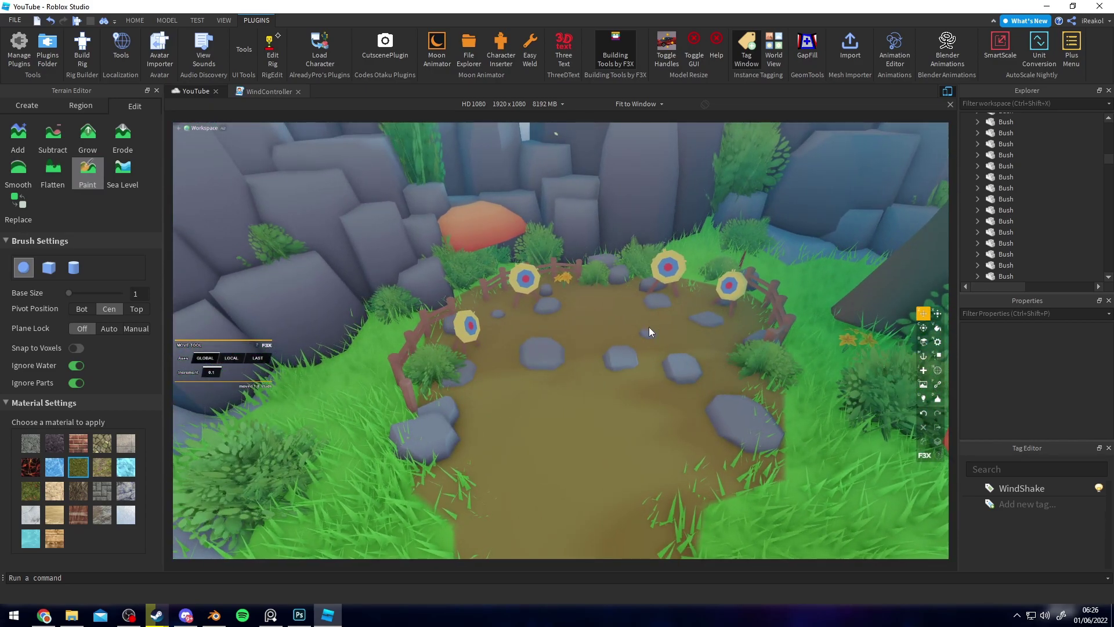
right_click_drag(645, 311, 645, 311)
key("w")
right_click_drag(619, 378, 620, 378)
scroll(619, 379, "up", 8)
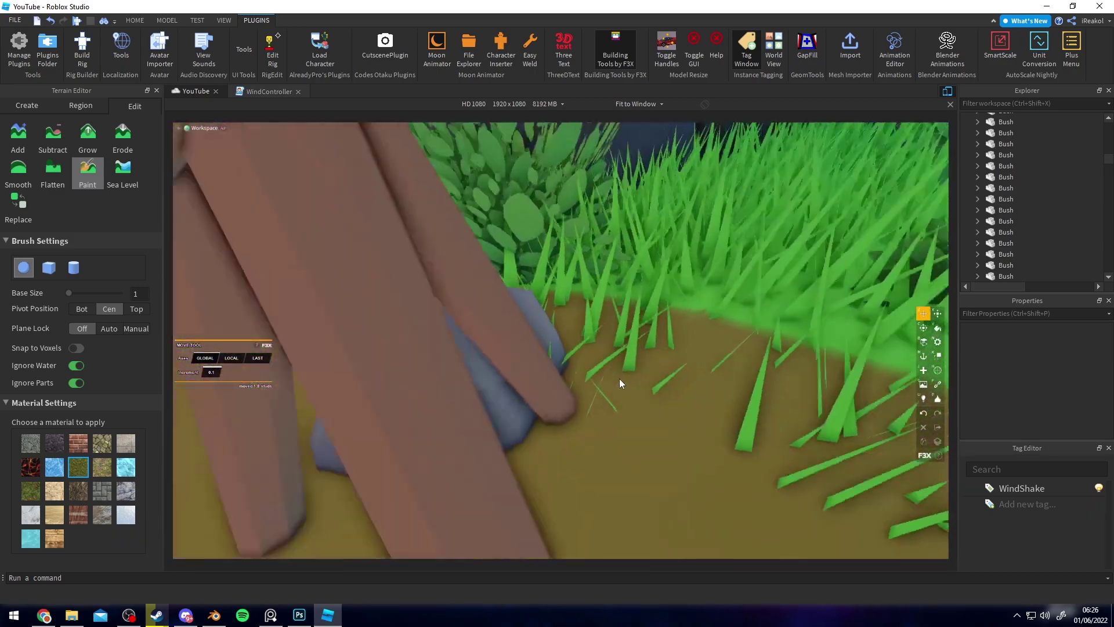
scroll(619, 378, "down", 8)
right_click_drag(559, 322, 560, 322)
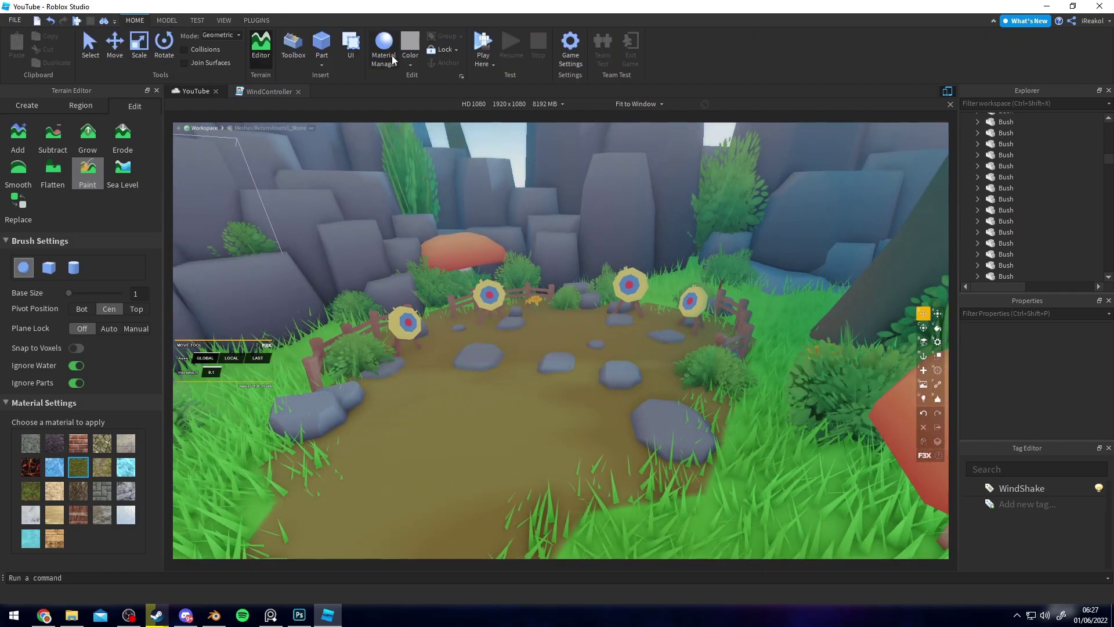
Step: Start a playtest at the archery clearing and walk the character along the paths between the targets and the wooden house
left_click(493, 44)
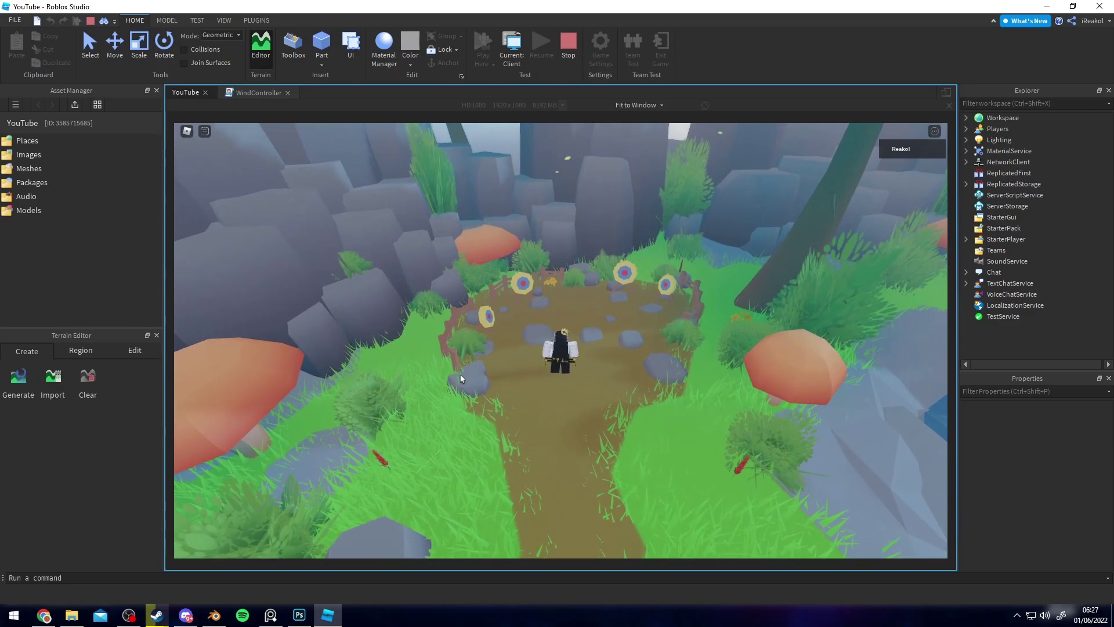
right_click_drag(460, 378, 392, 263)
key("w")
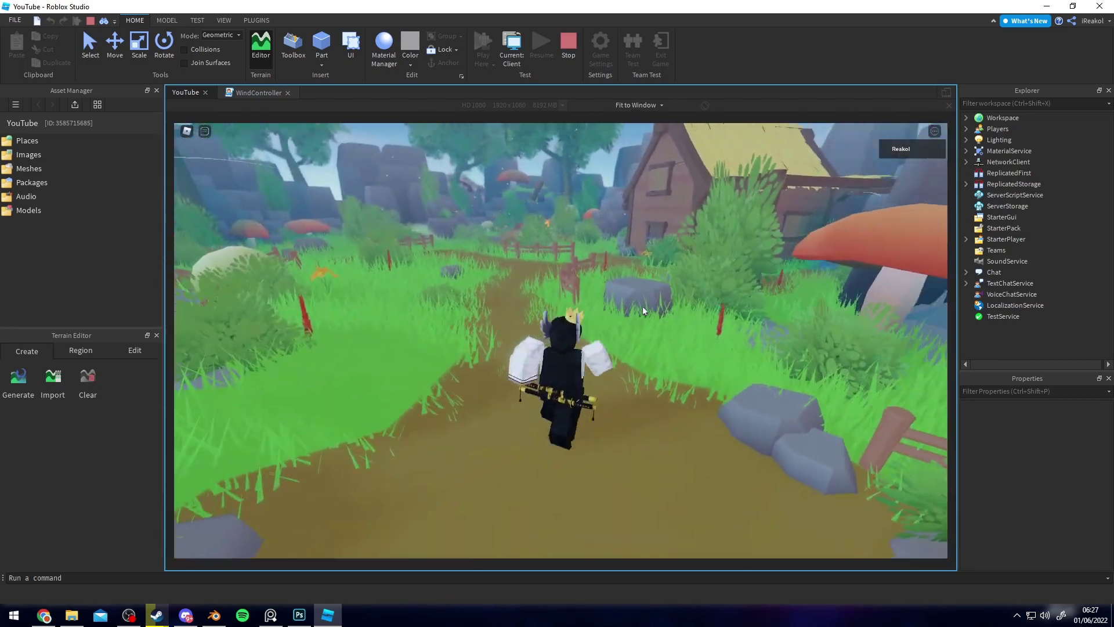
scroll(642, 305, "down", 4)
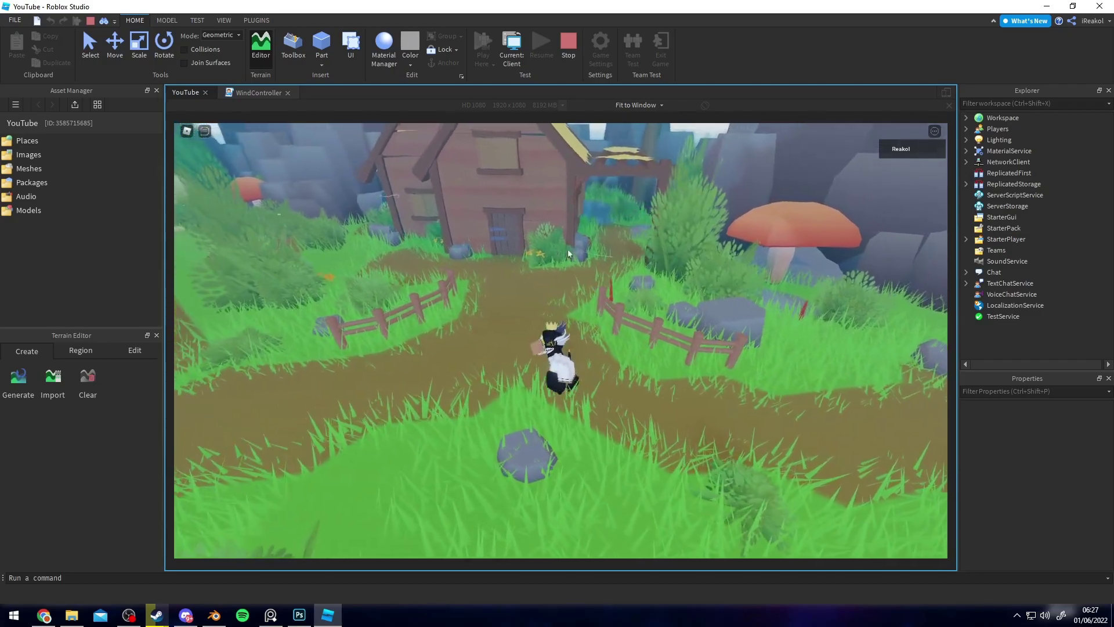
right_click_drag(582, 251, 583, 252)
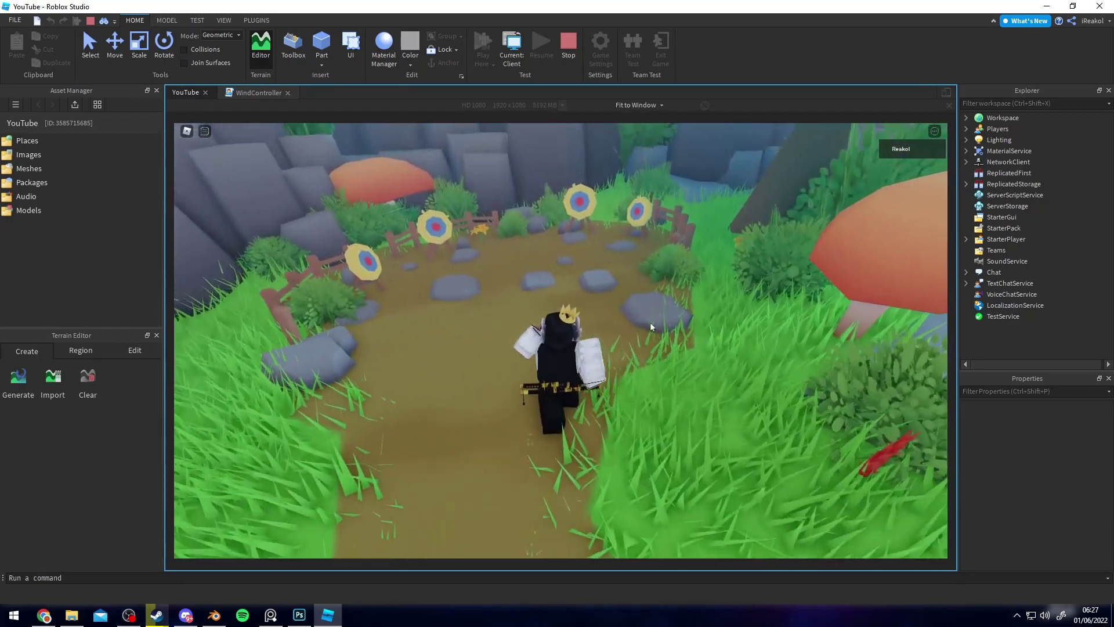
right_click_drag(604, 297, 606, 296)
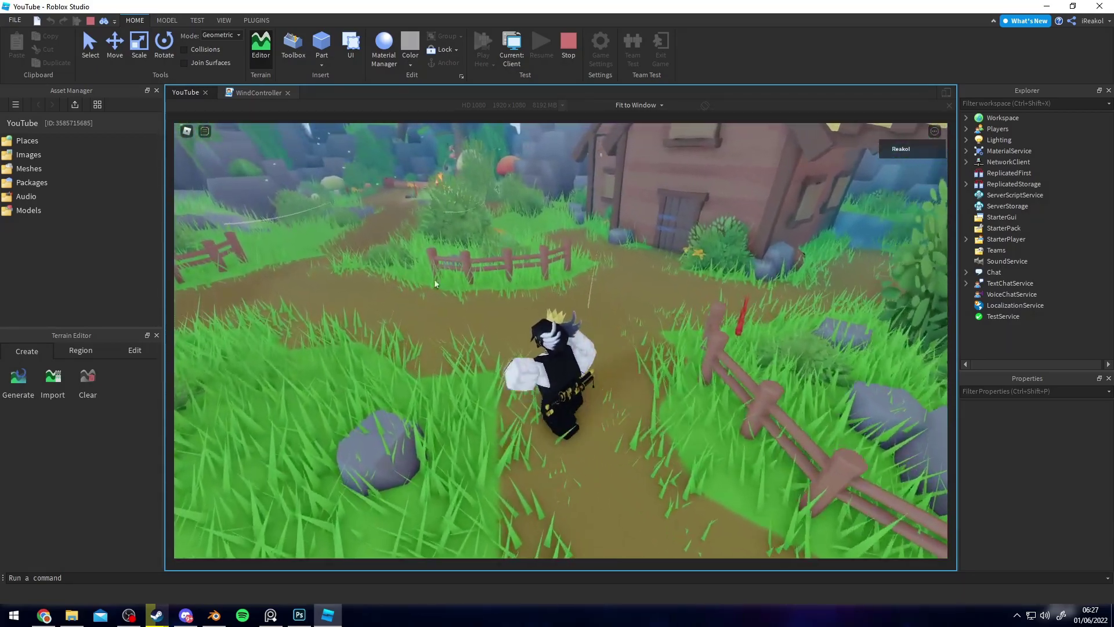
right_click_drag(529, 288, 642, 309)
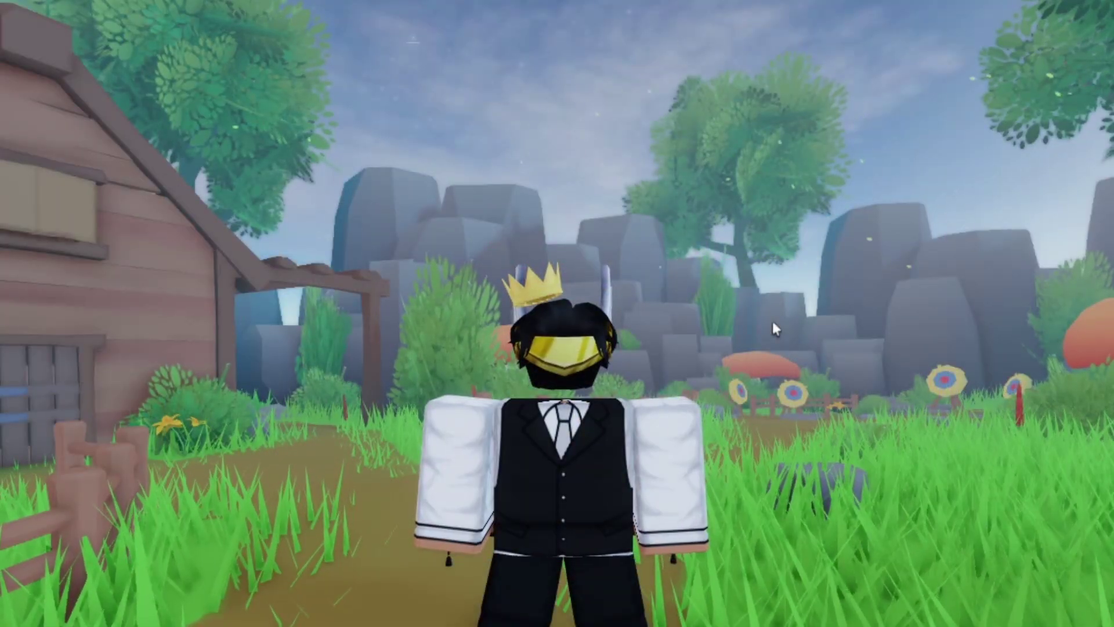